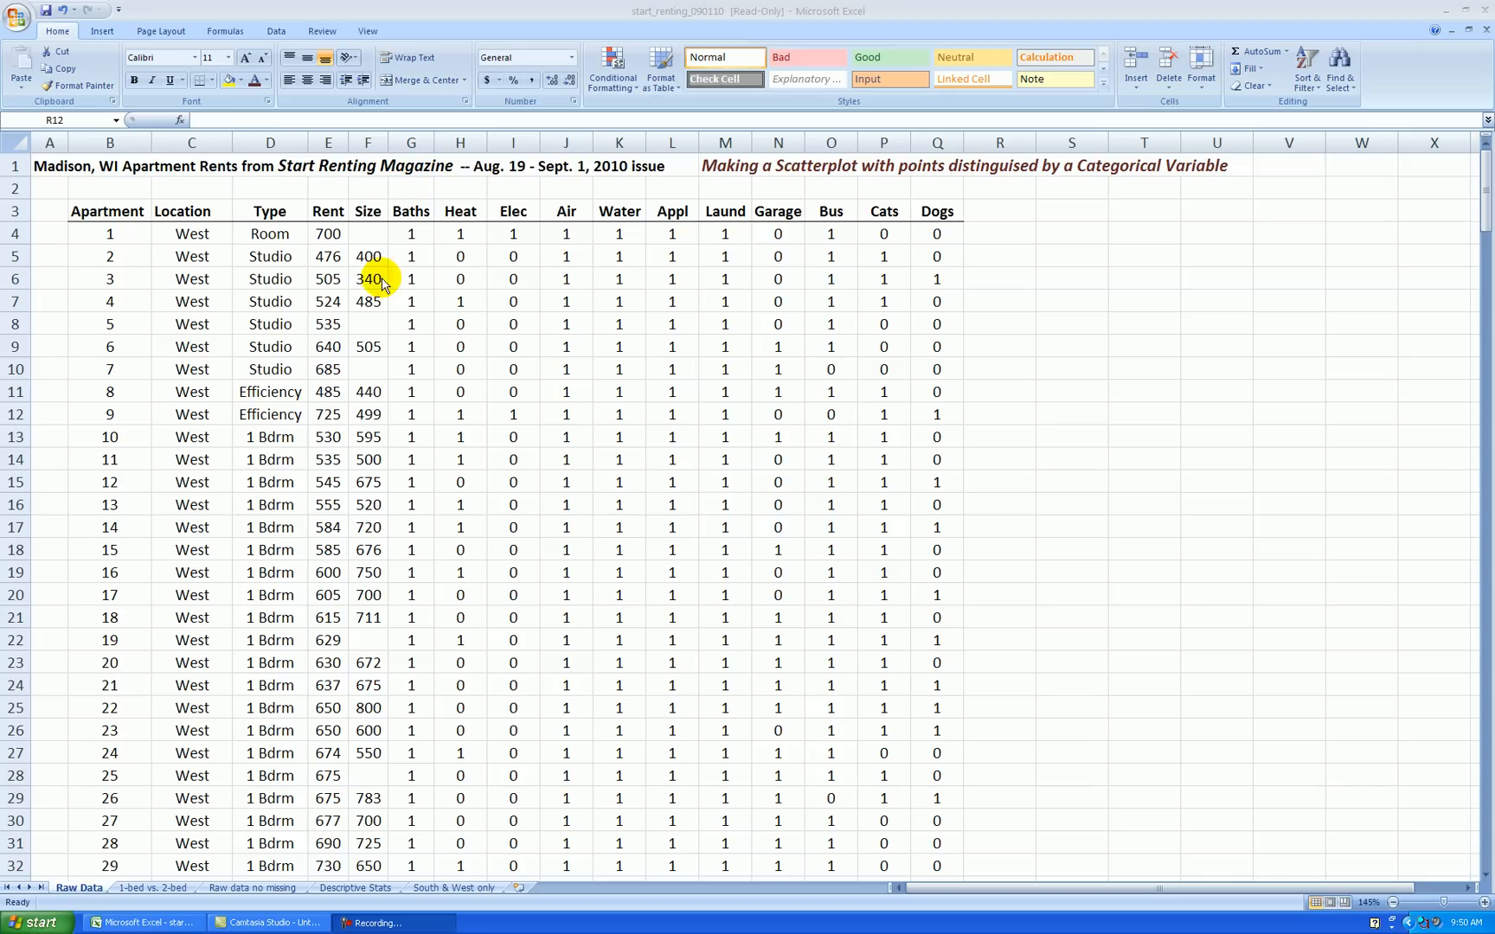
Examine the Rent, Size, Location and Heat columns of the apartment data on the Raw Data sheet
left_click_drag(328, 211, 330, 348)
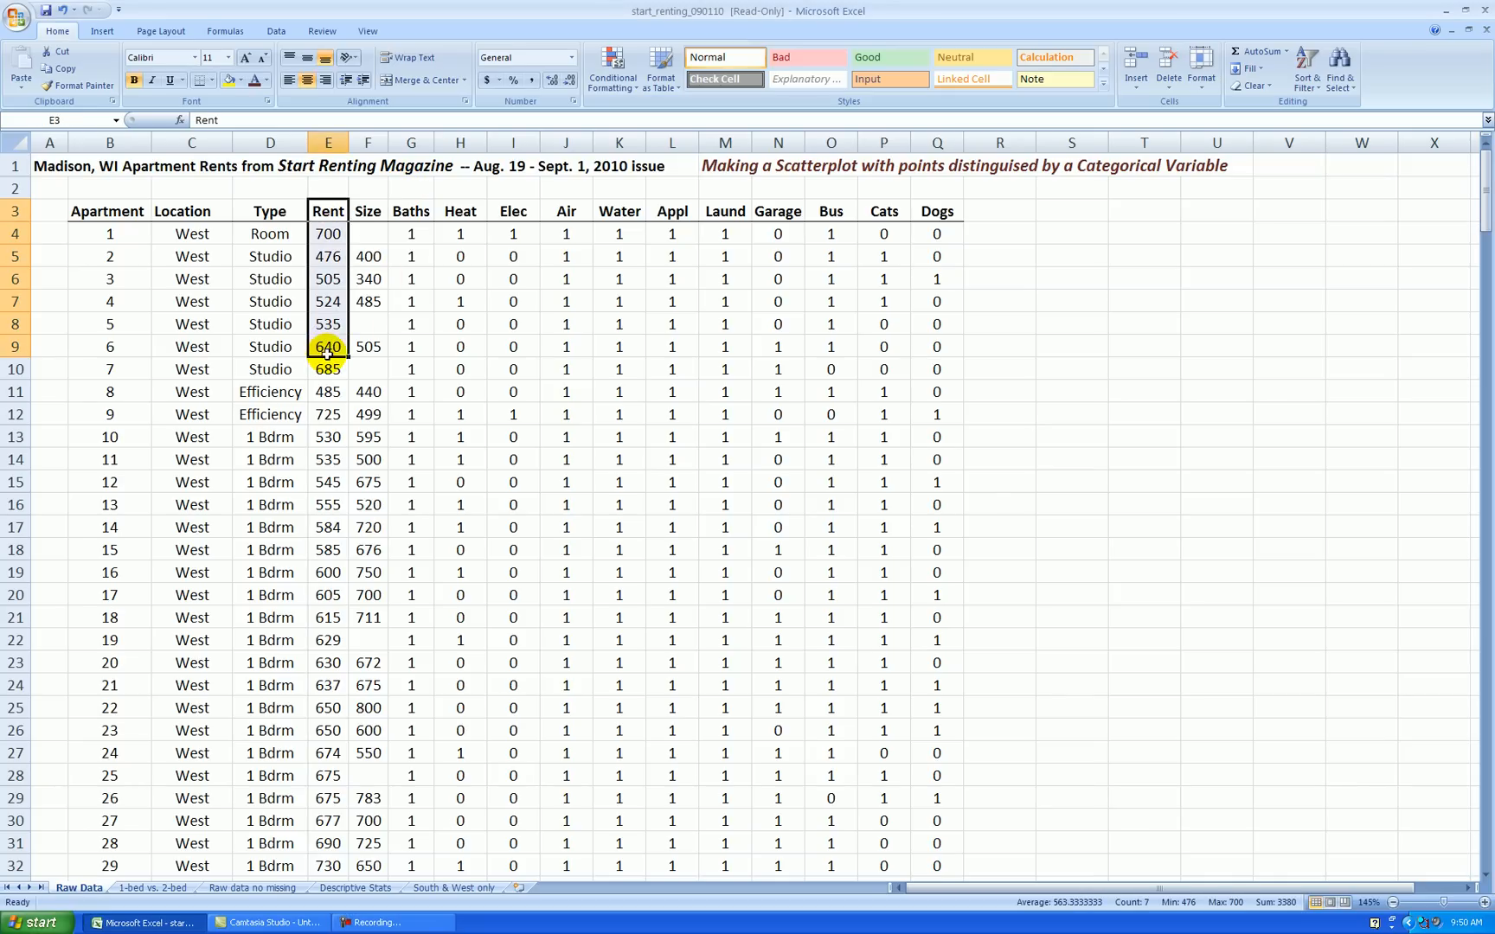
left_click_drag(368, 212, 360, 337)
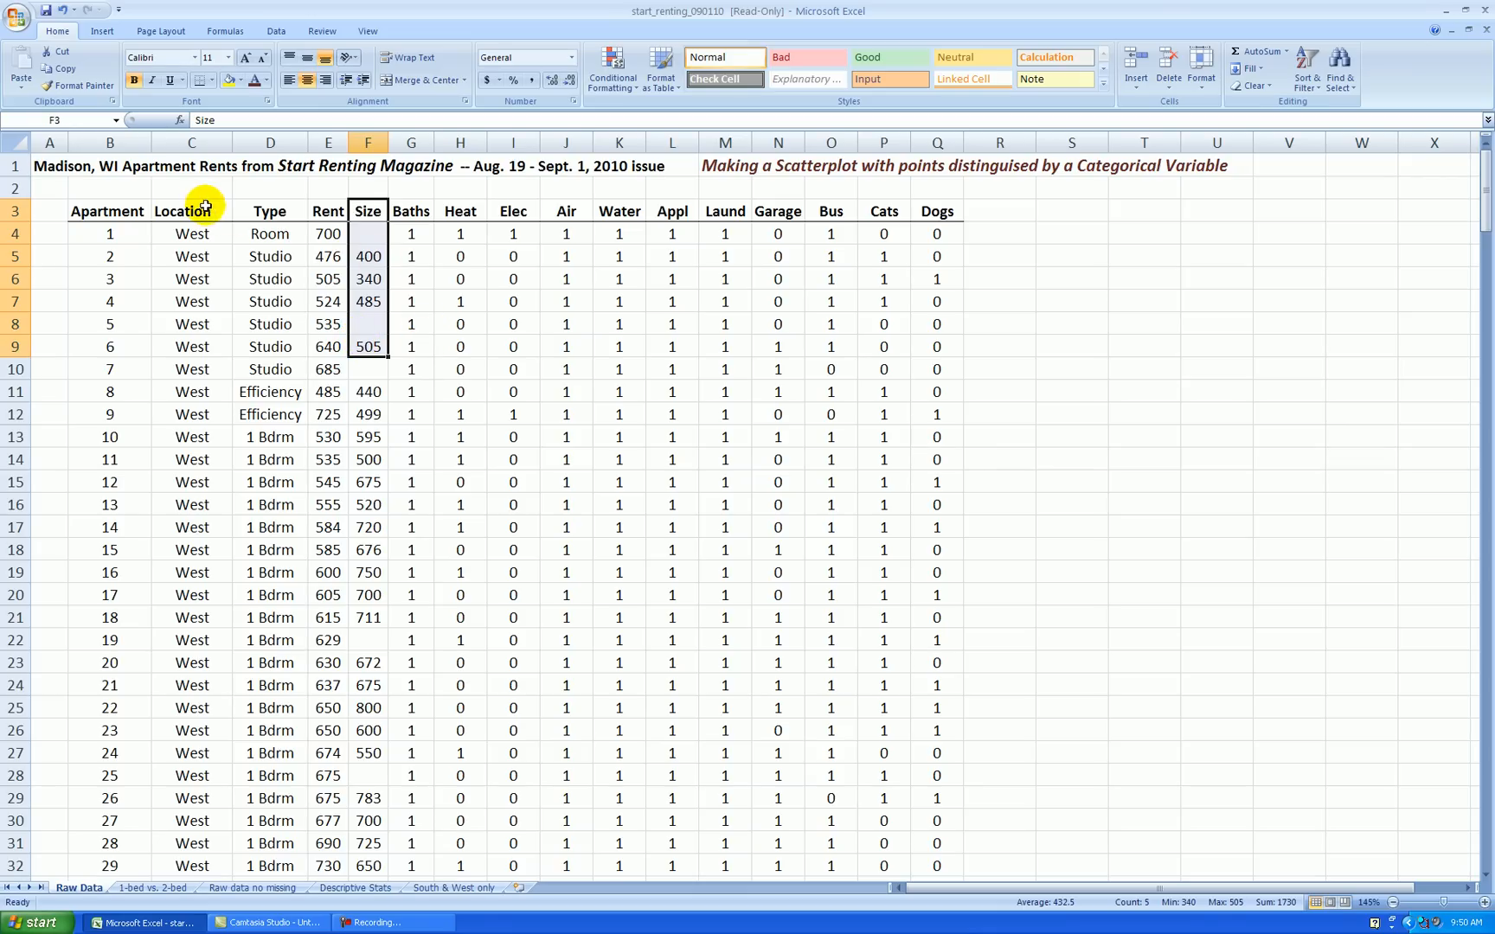
left_click_drag(203, 209, 249, 83)
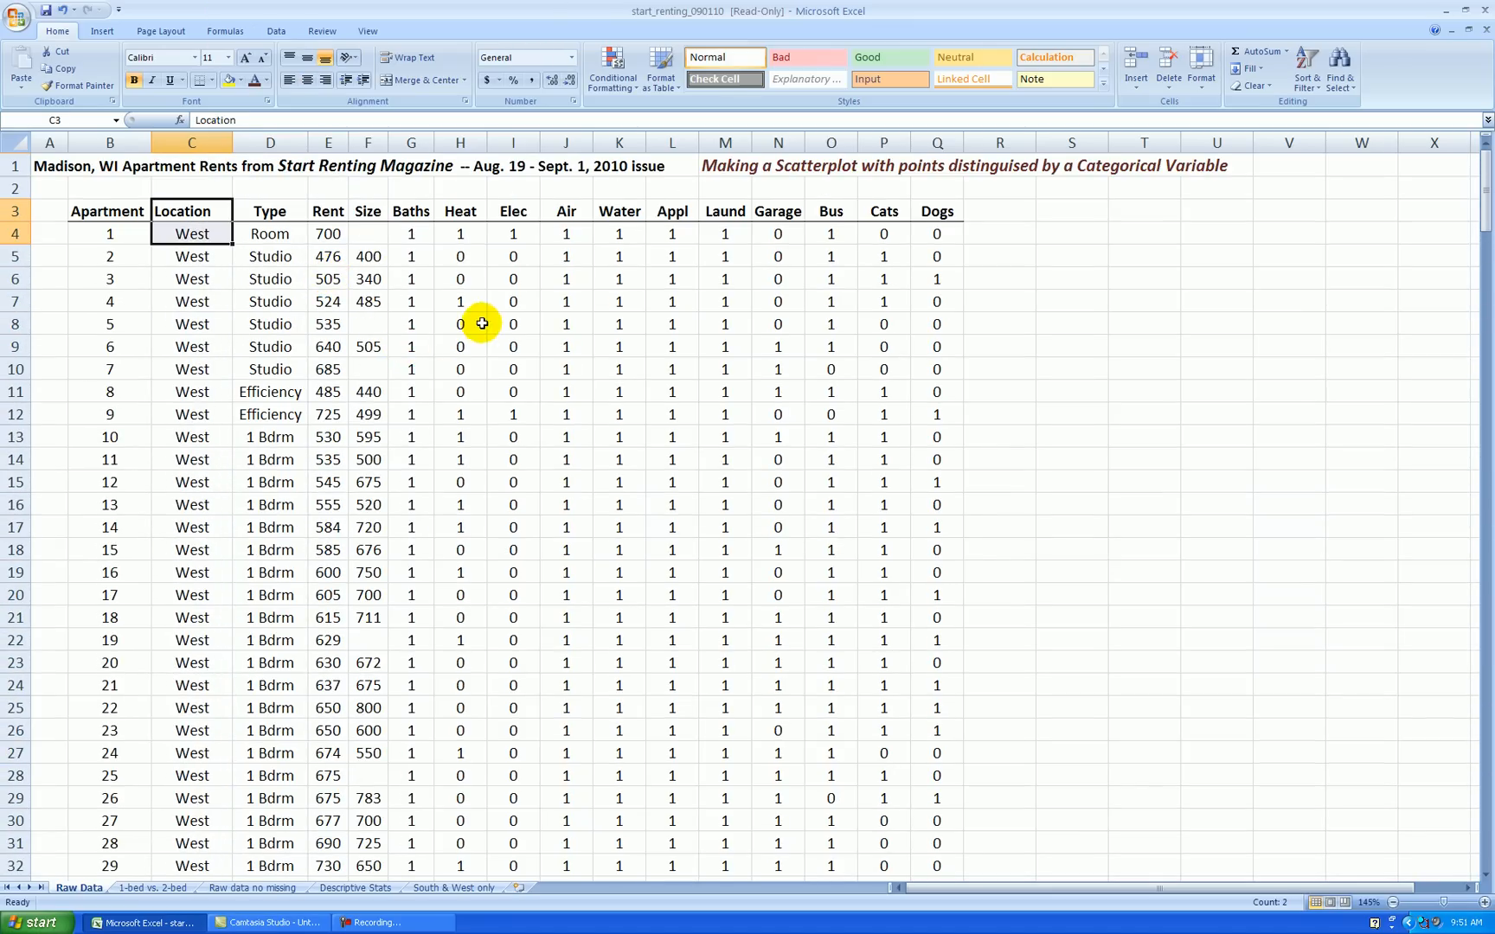
left_click(482, 323)
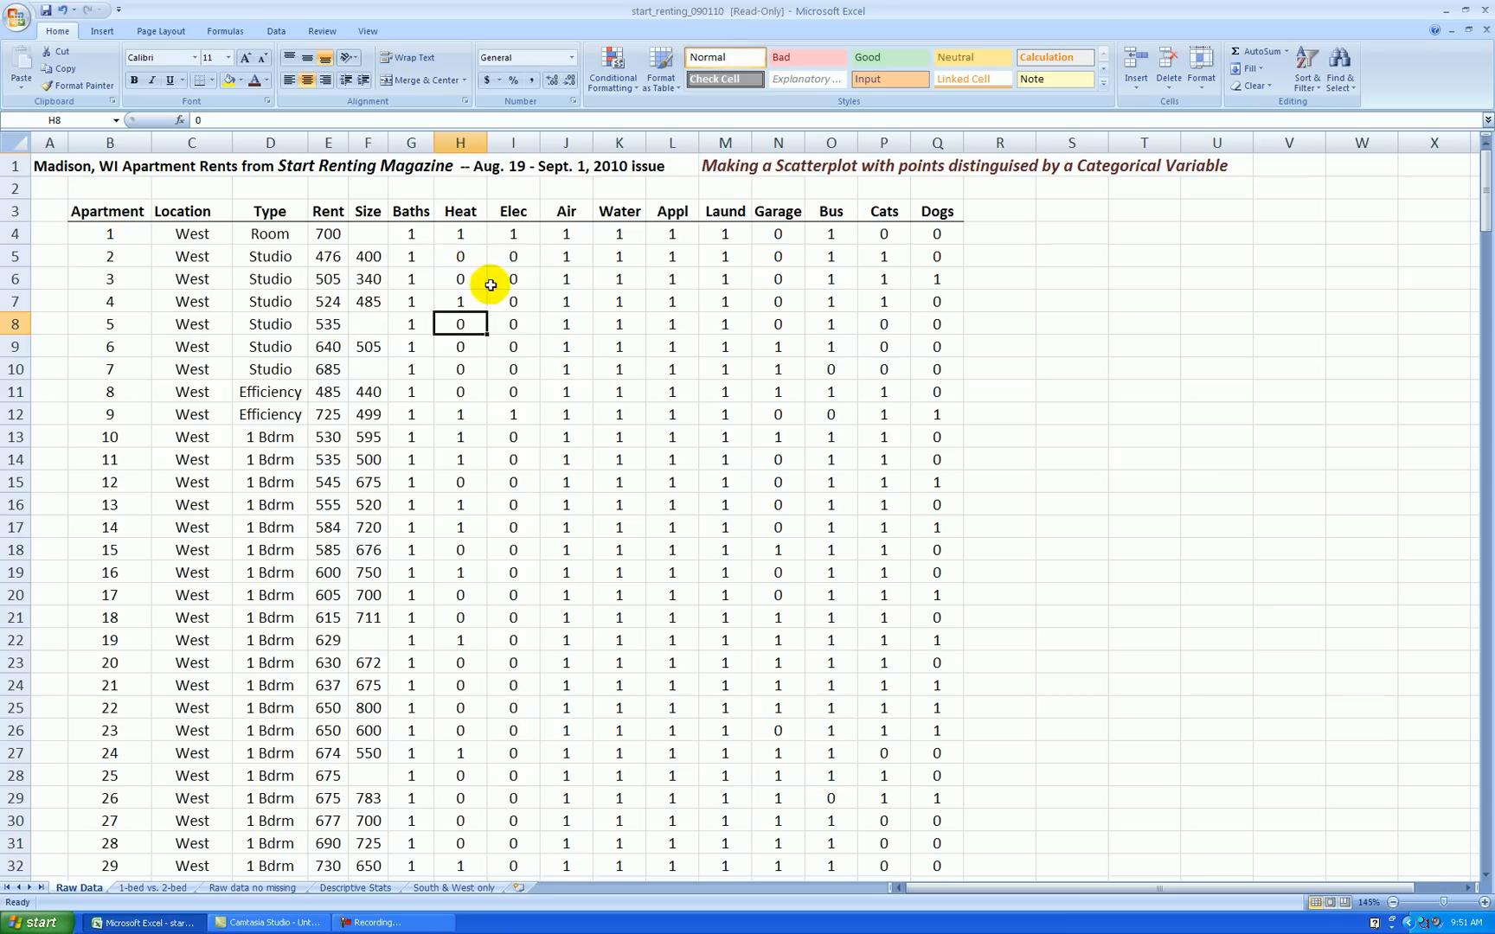
left_click(464, 234)
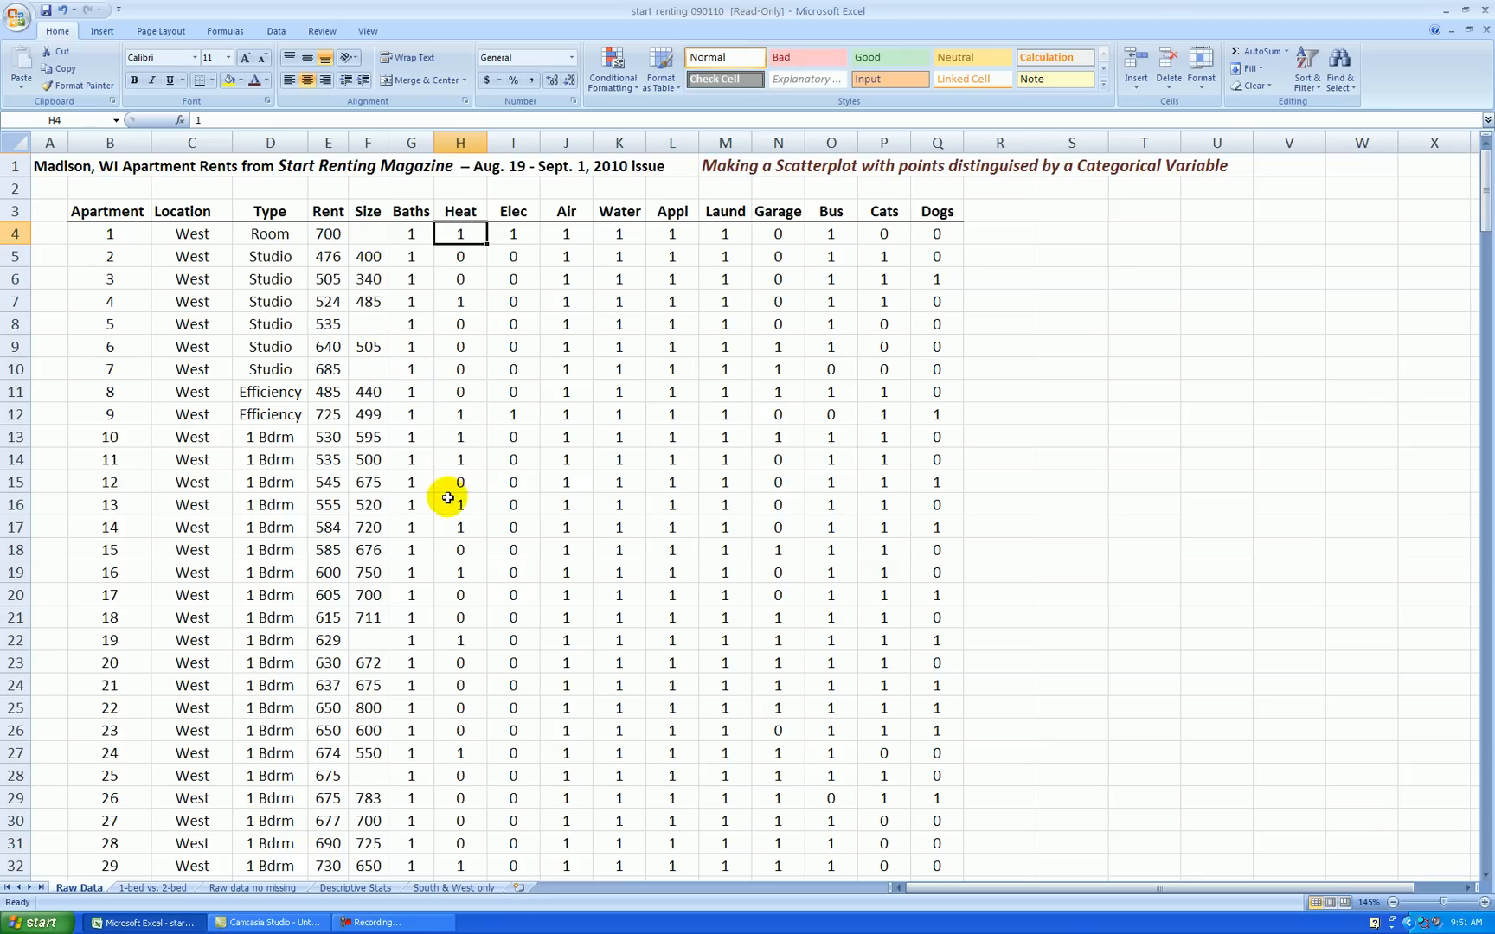
Open the South & West only sheet and review the rows whose location is South
left_click(469, 888)
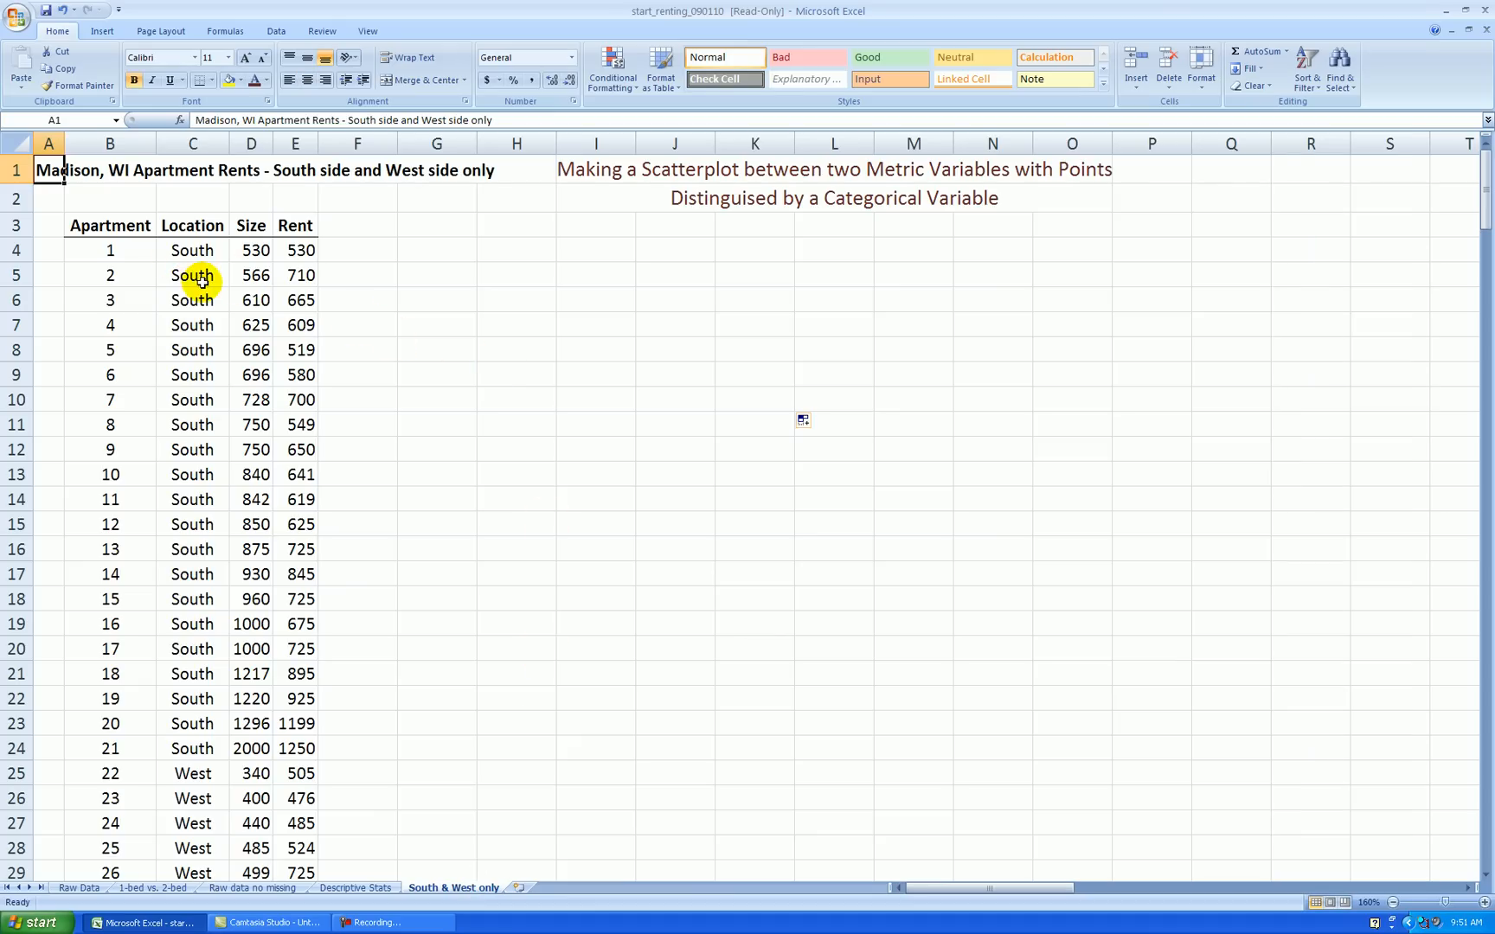
left_click_drag(211, 255, 203, 749)
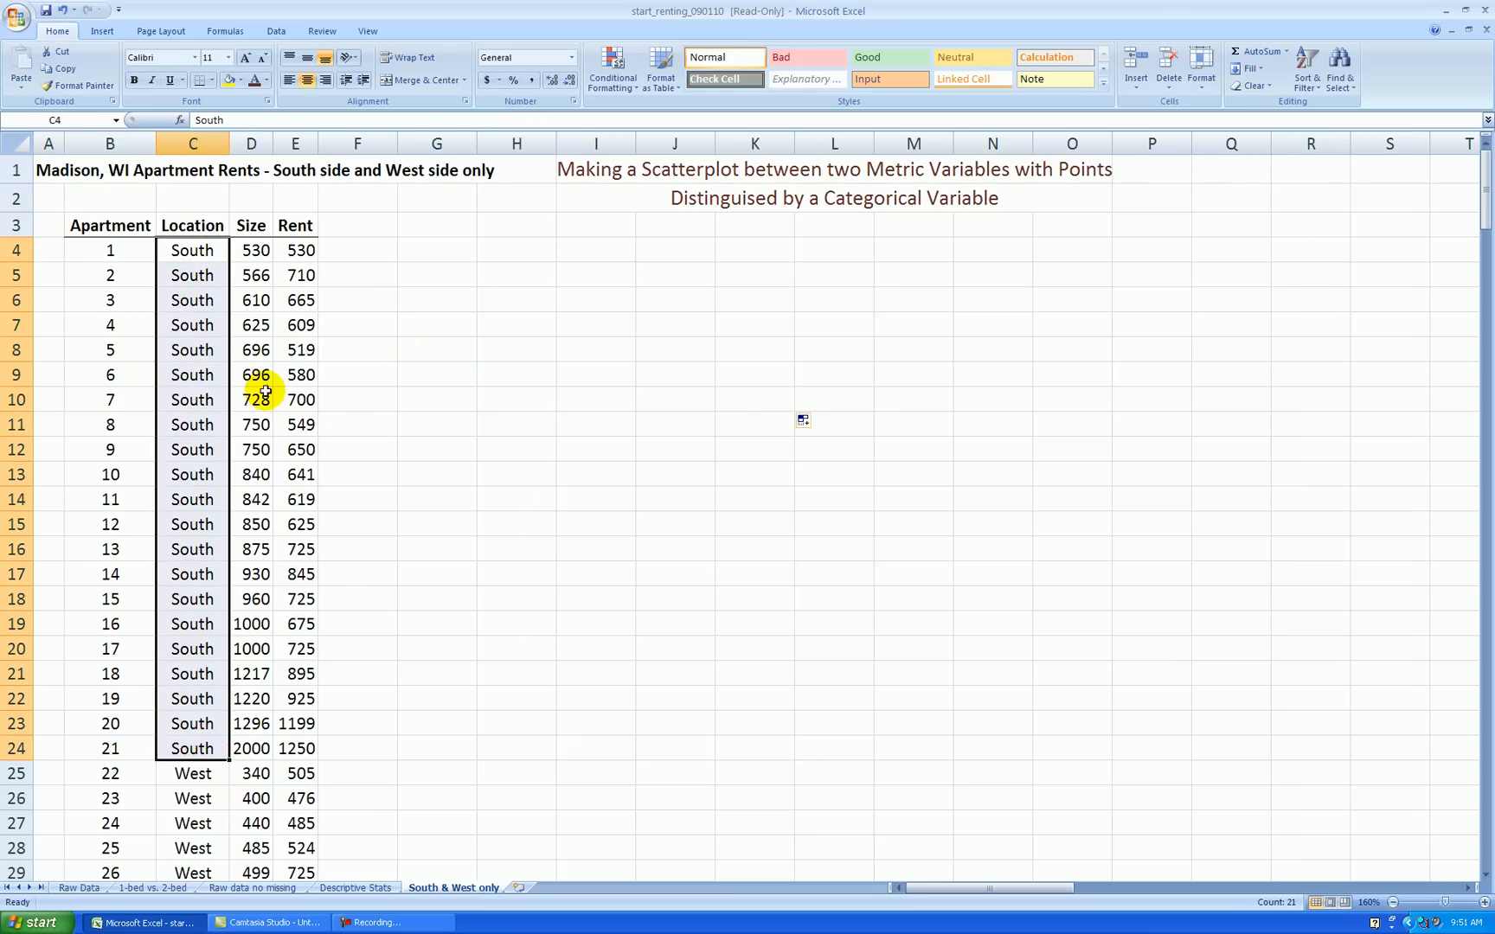
left_click(445, 377)
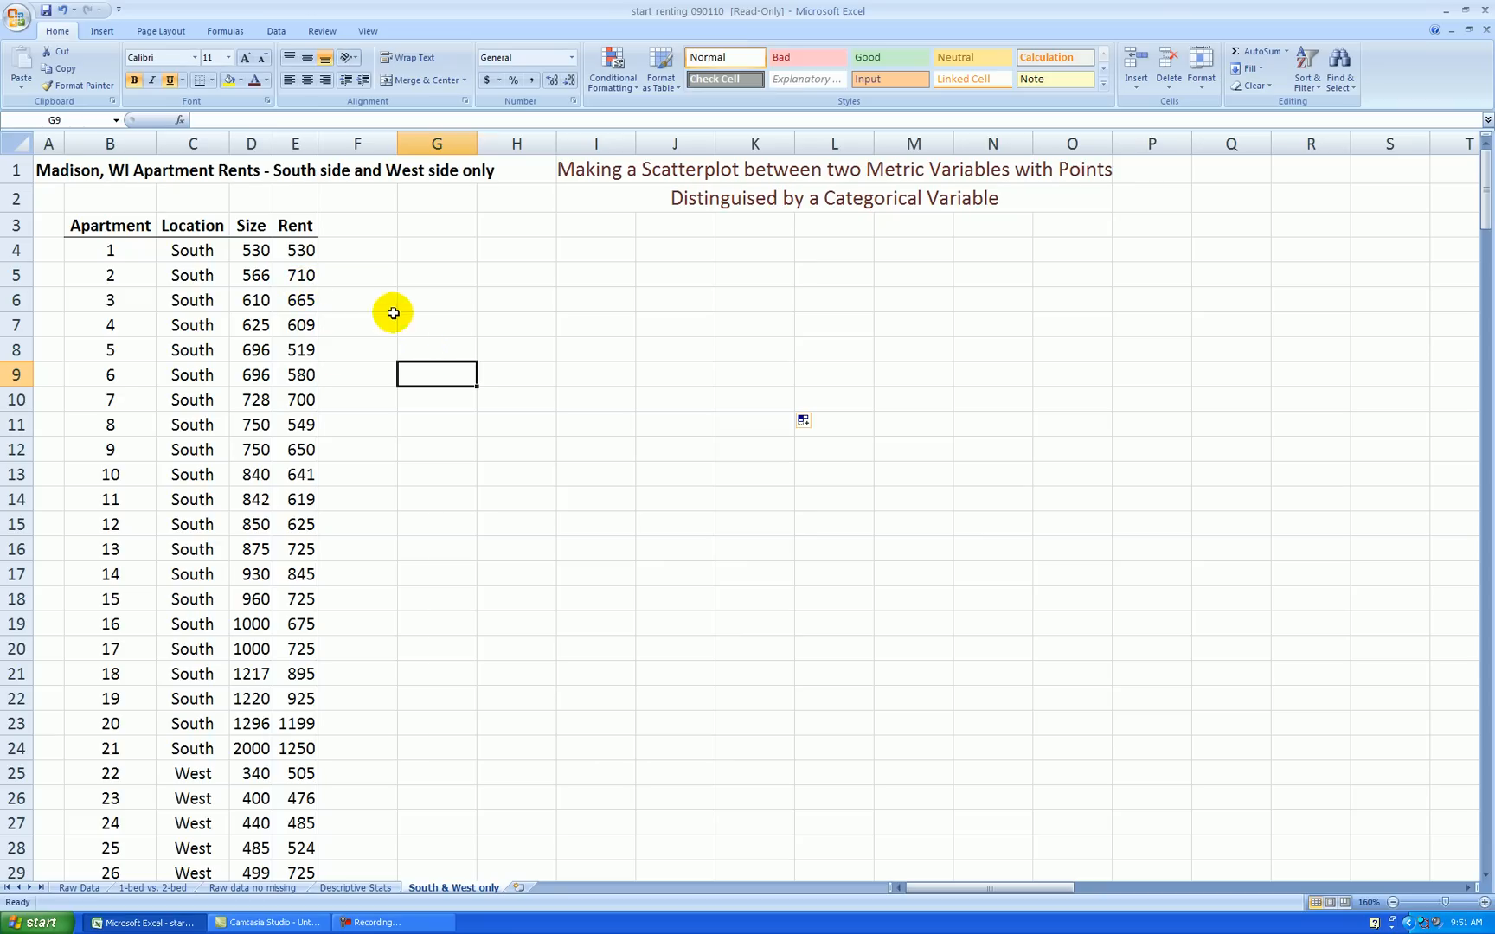
Calculate Size and Rent divided by 100 in columns F and G for every apartment, starting with =D4/100 in F4, shown with two decimals
left_click(377, 253)
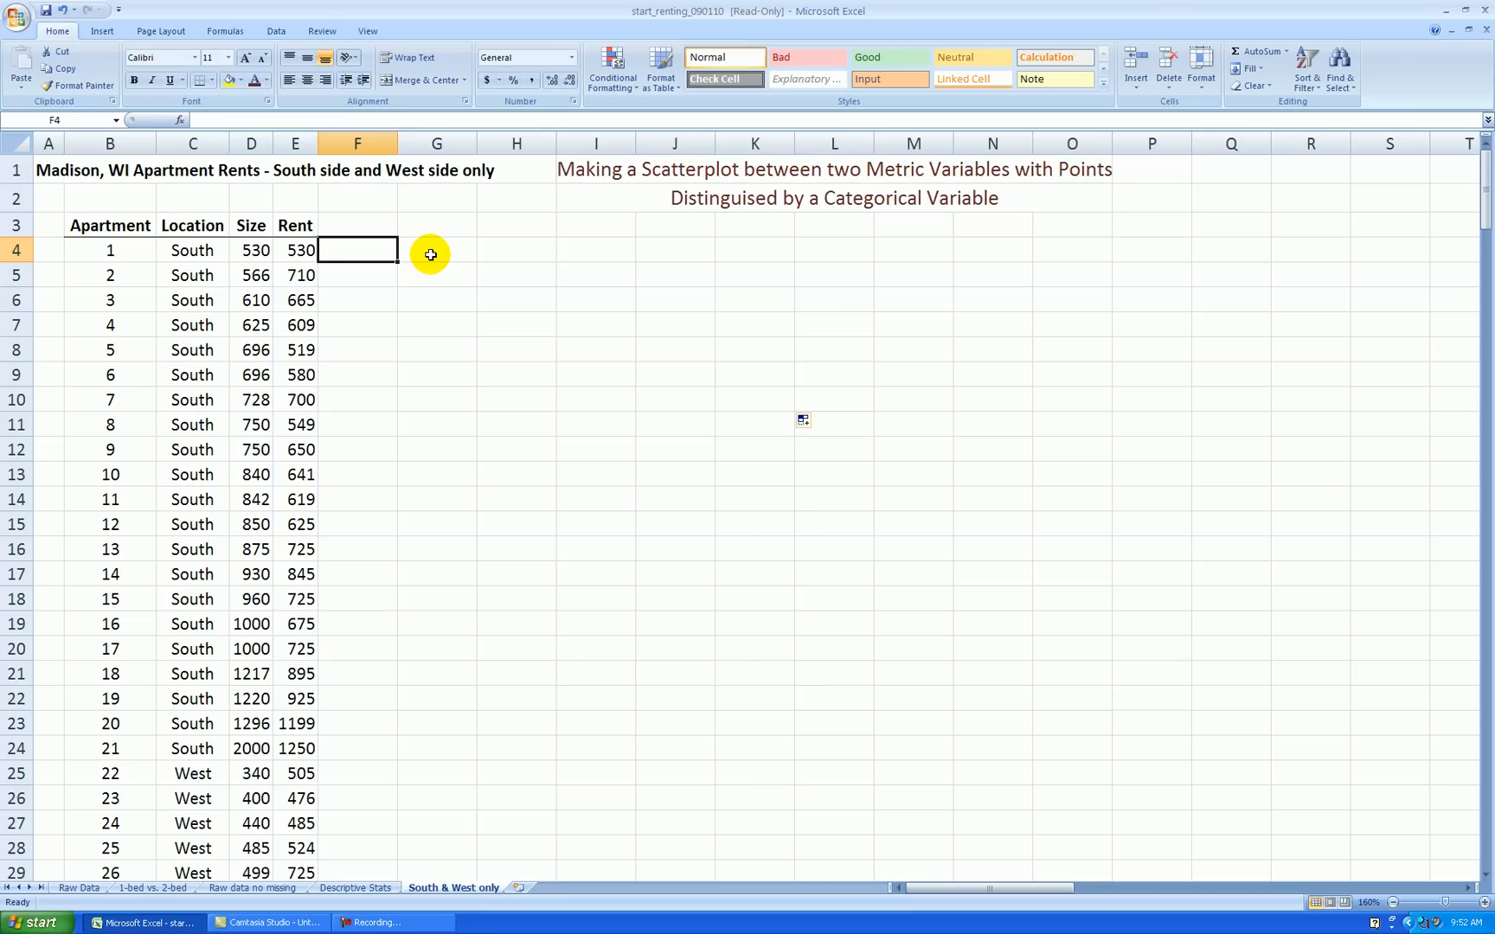
type("=")
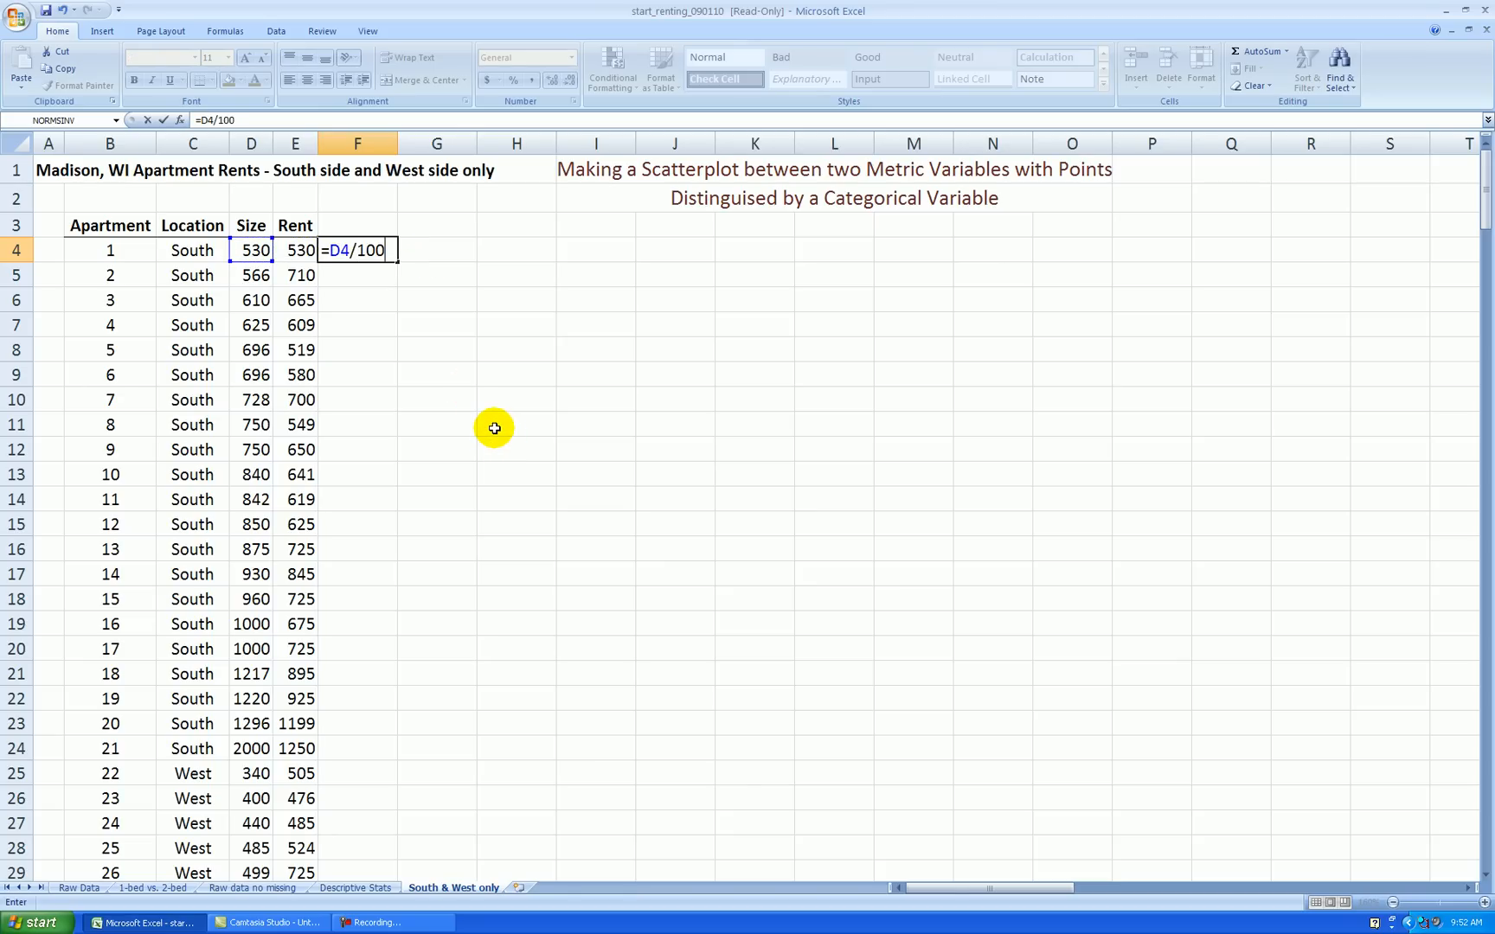
type("/100")
key("Return")
left_click(379, 249)
left_click_drag(398, 262, 476, 261)
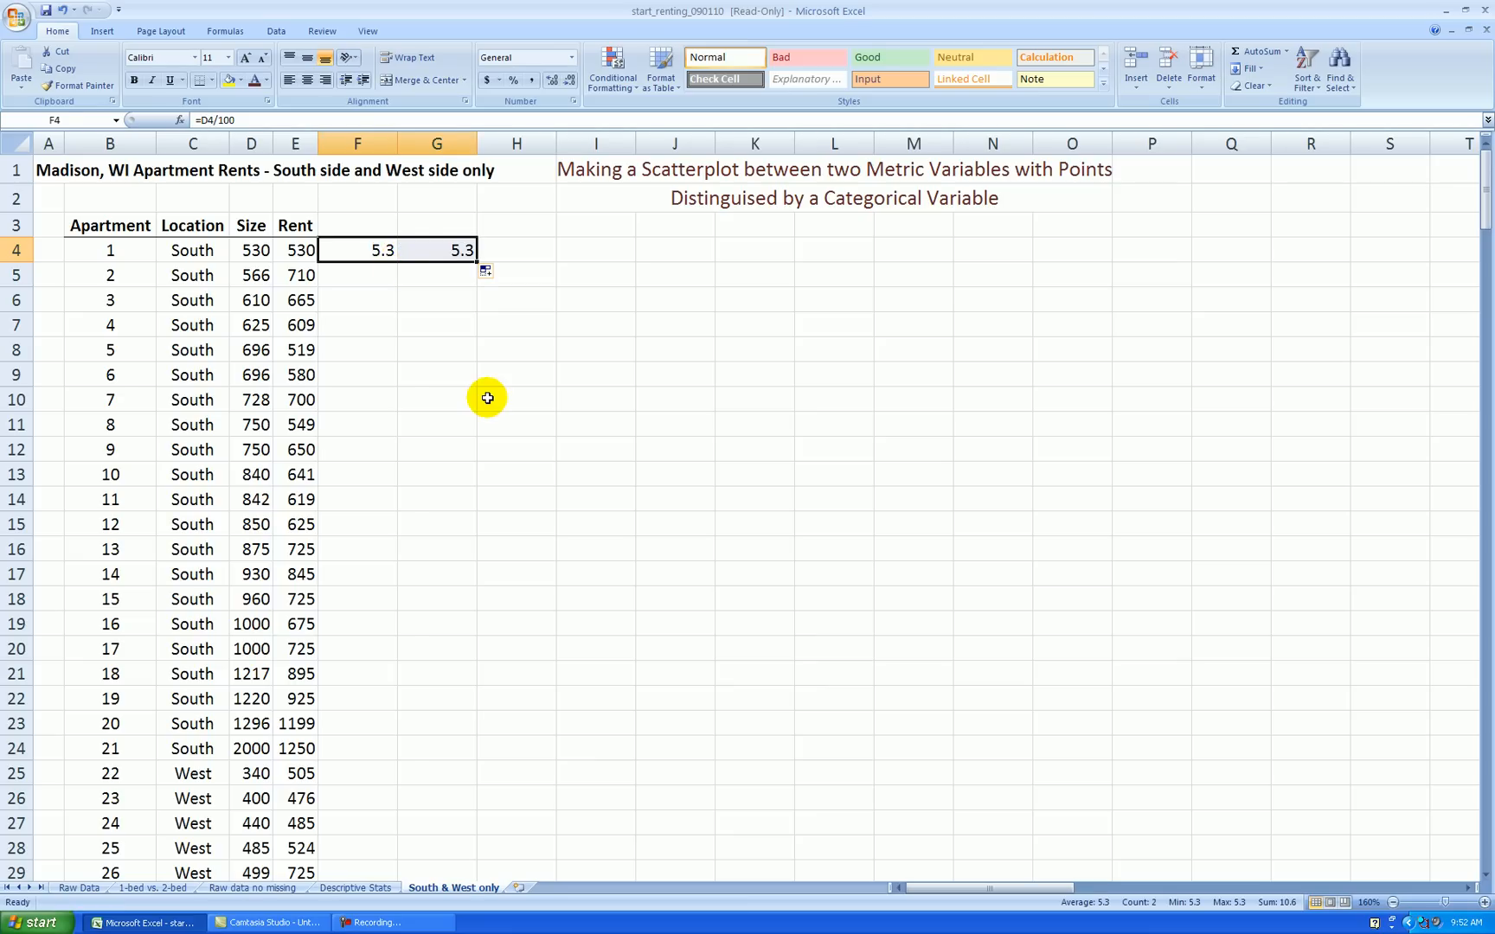
double_click(479, 264)
left_click(551, 80)
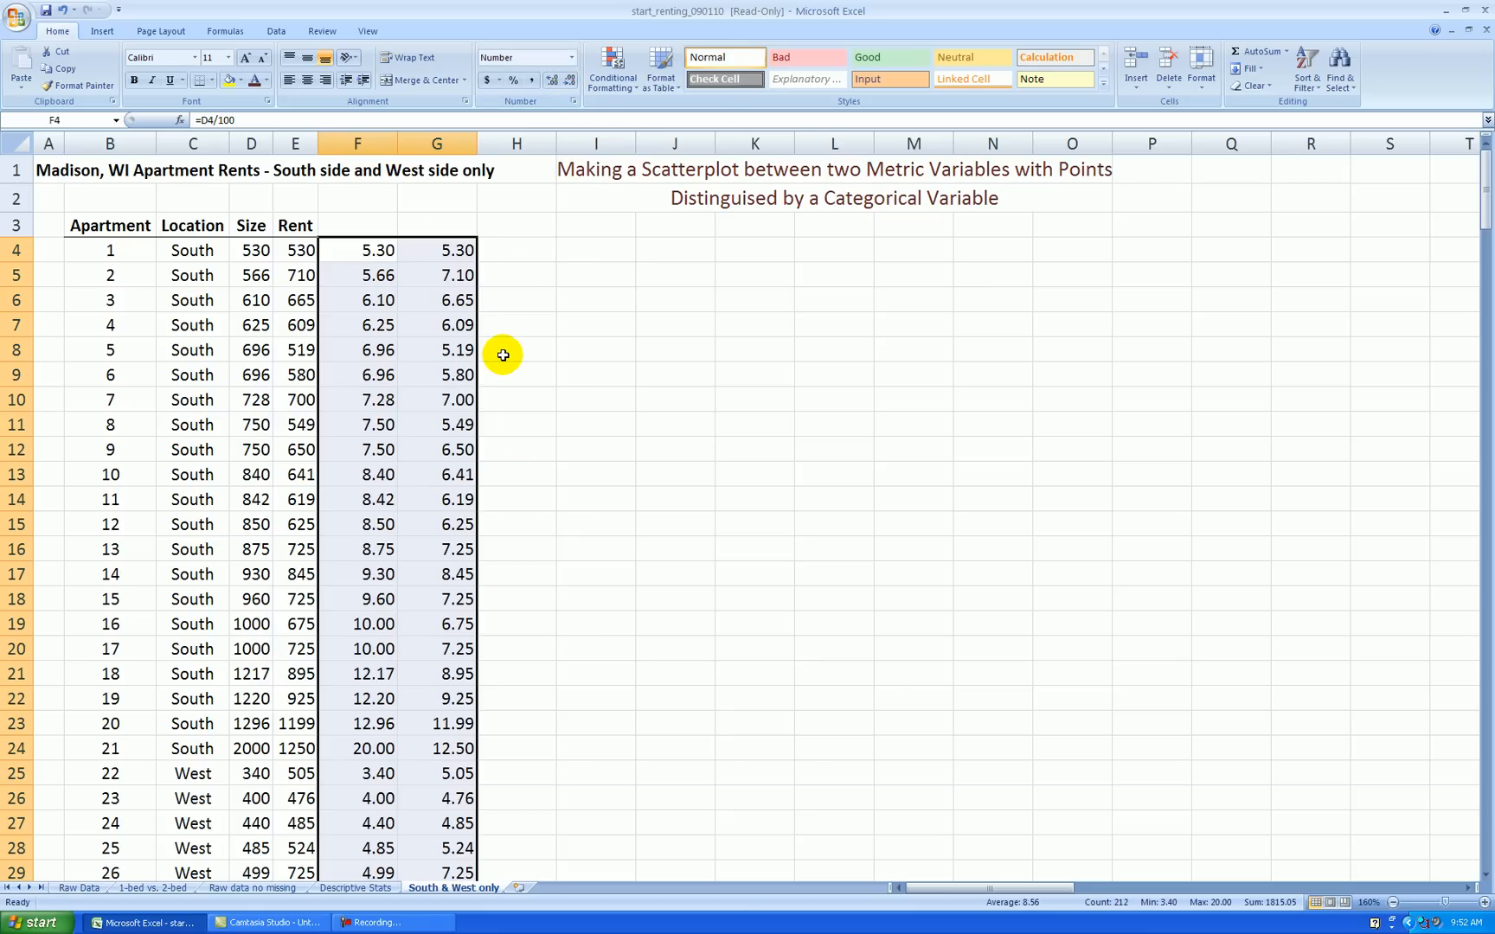
Paste the calculated results as values over the Size and Rent columns from D4 and format them with two decimals
key("ctrl+c")
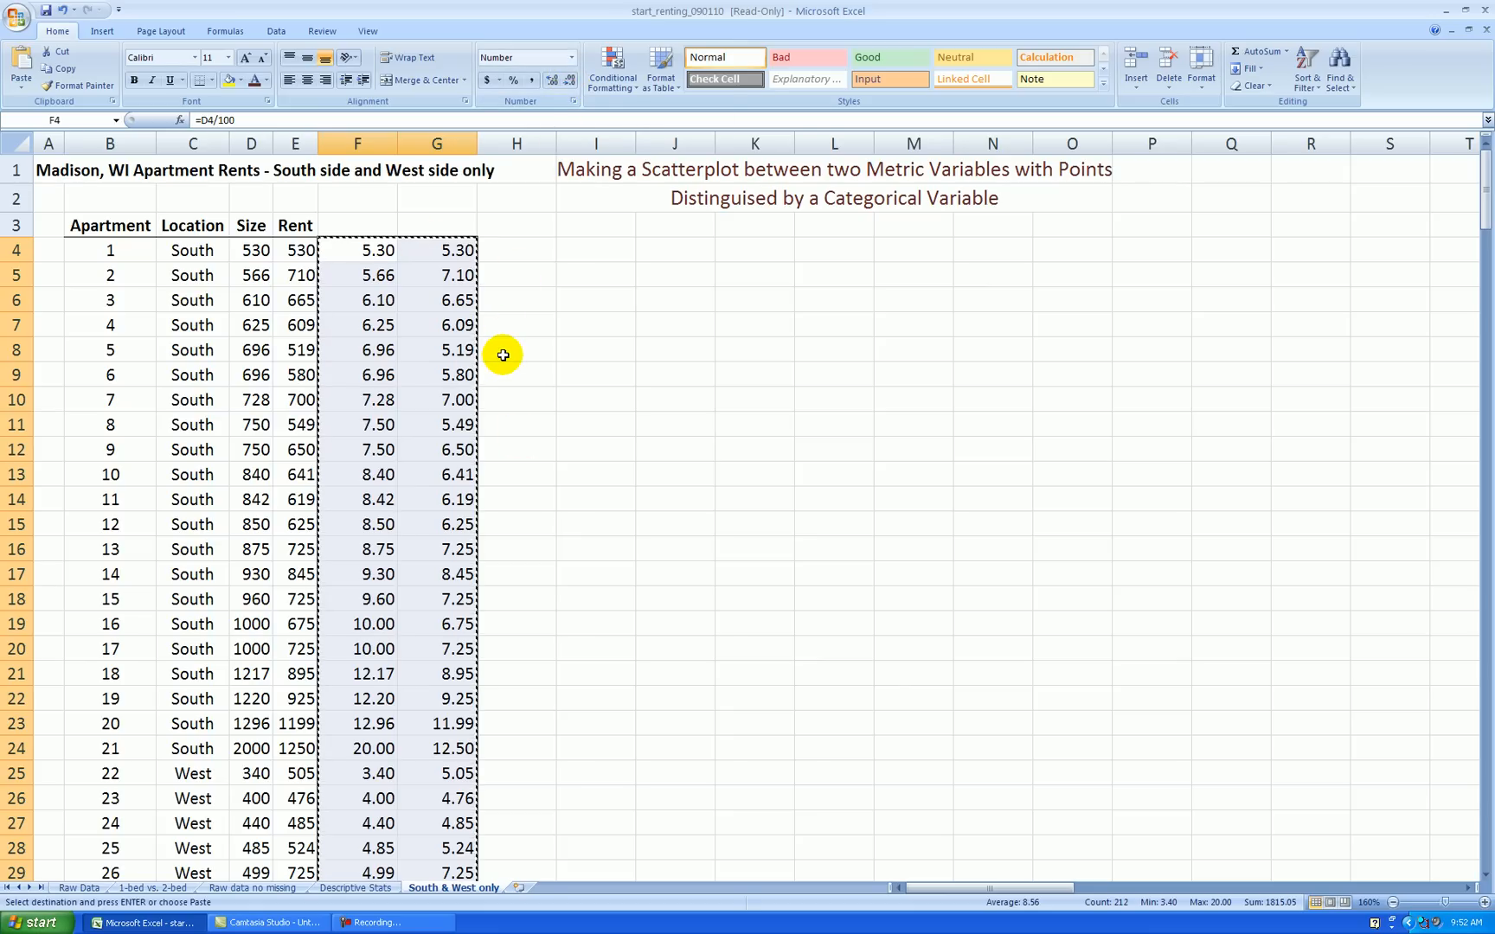
right_click(258, 255)
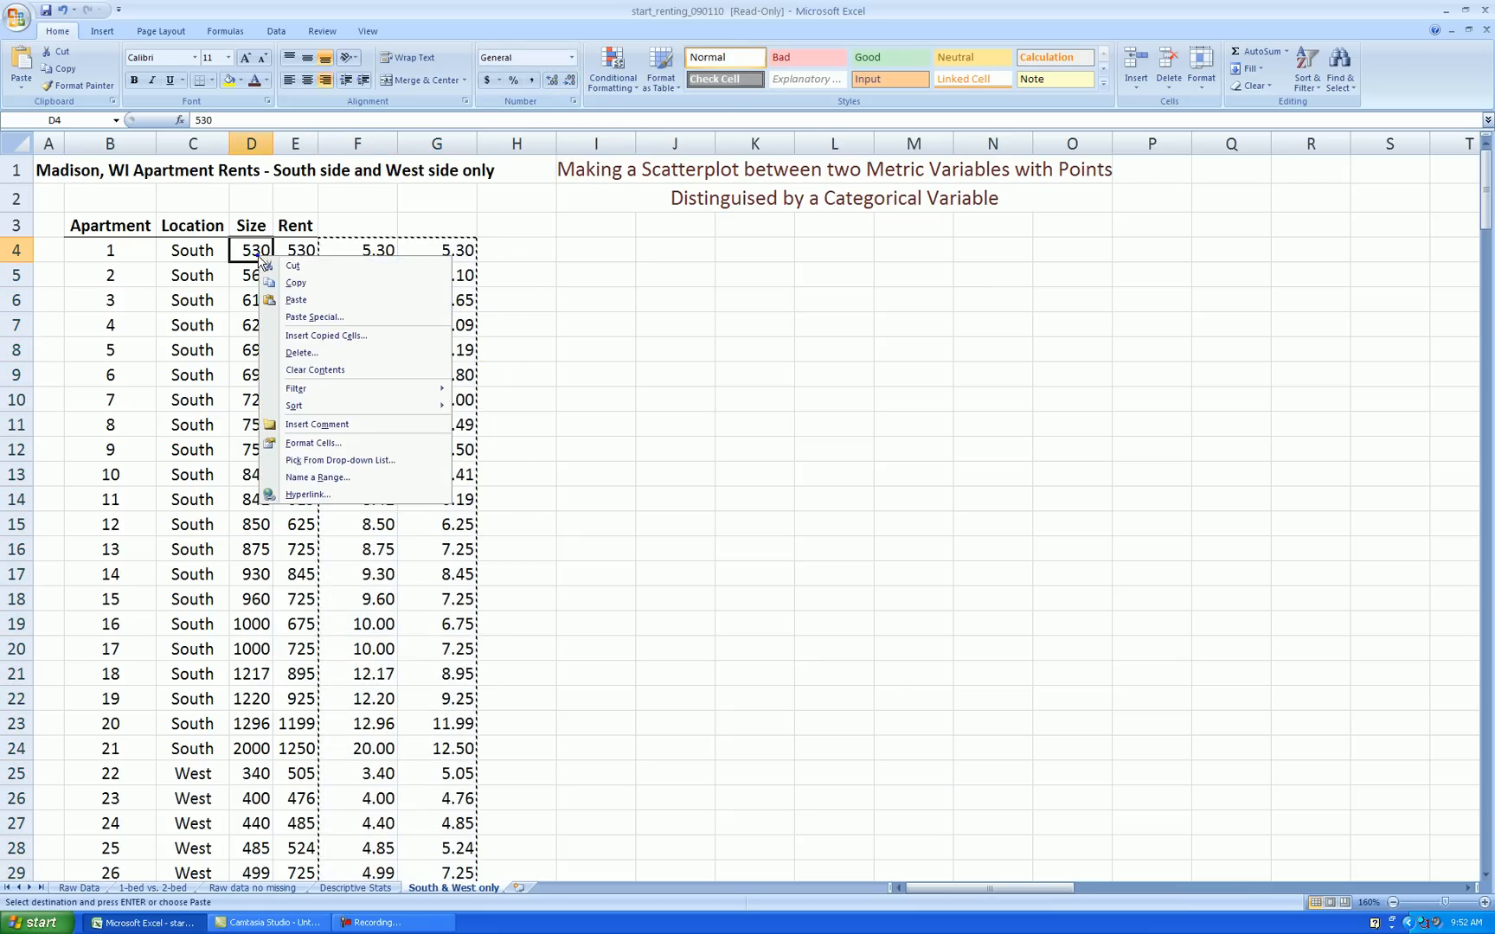
left_click(320, 318)
left_click(205, 257)
left_click(364, 417)
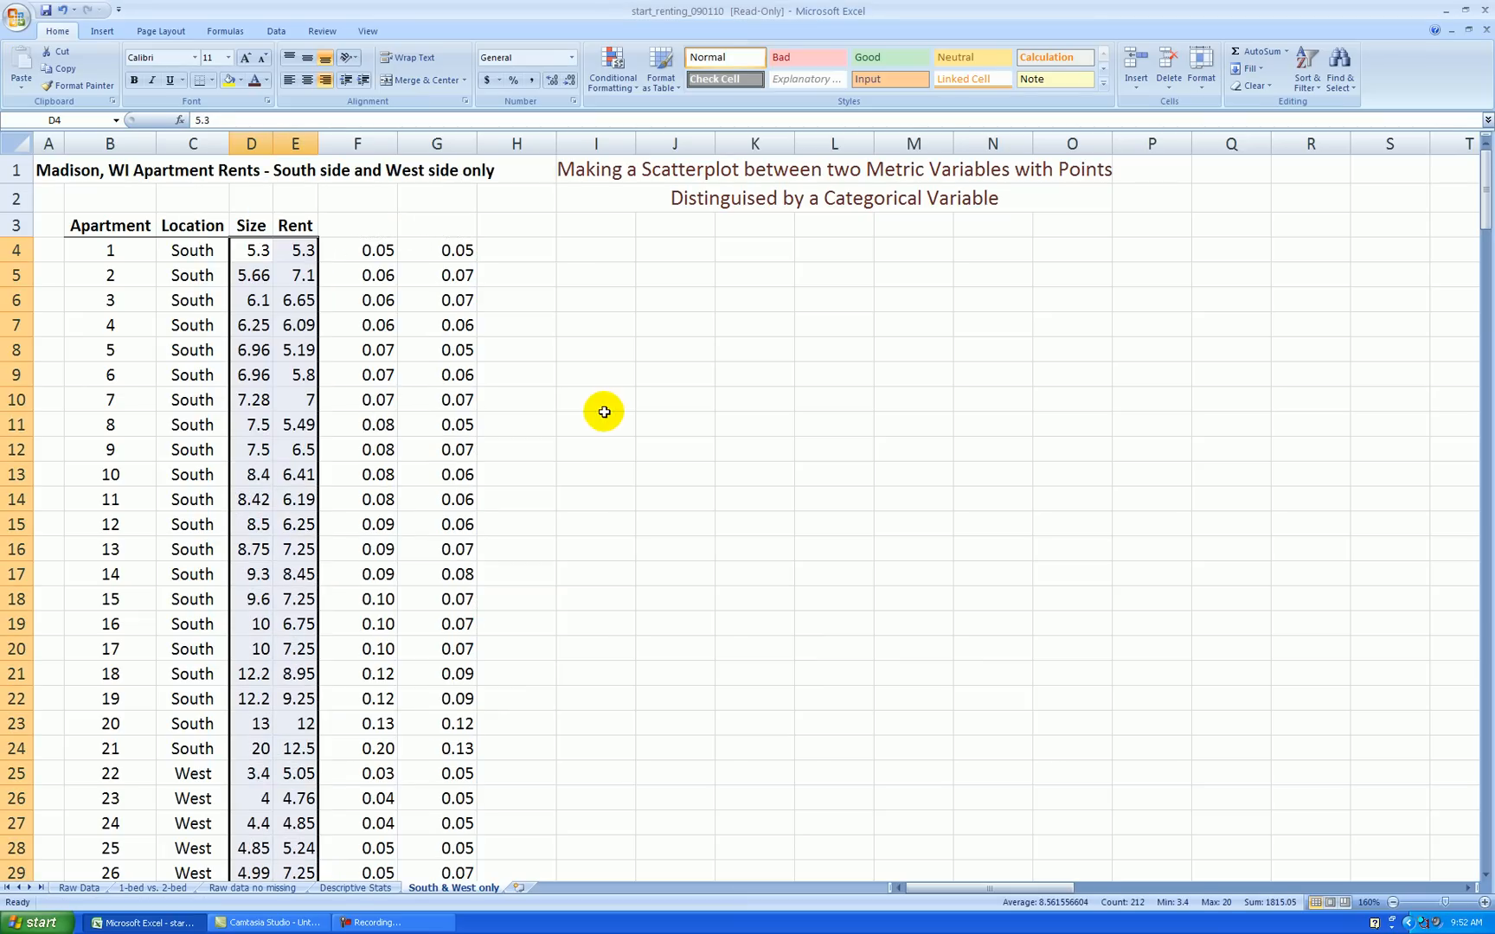
left_click(550, 80)
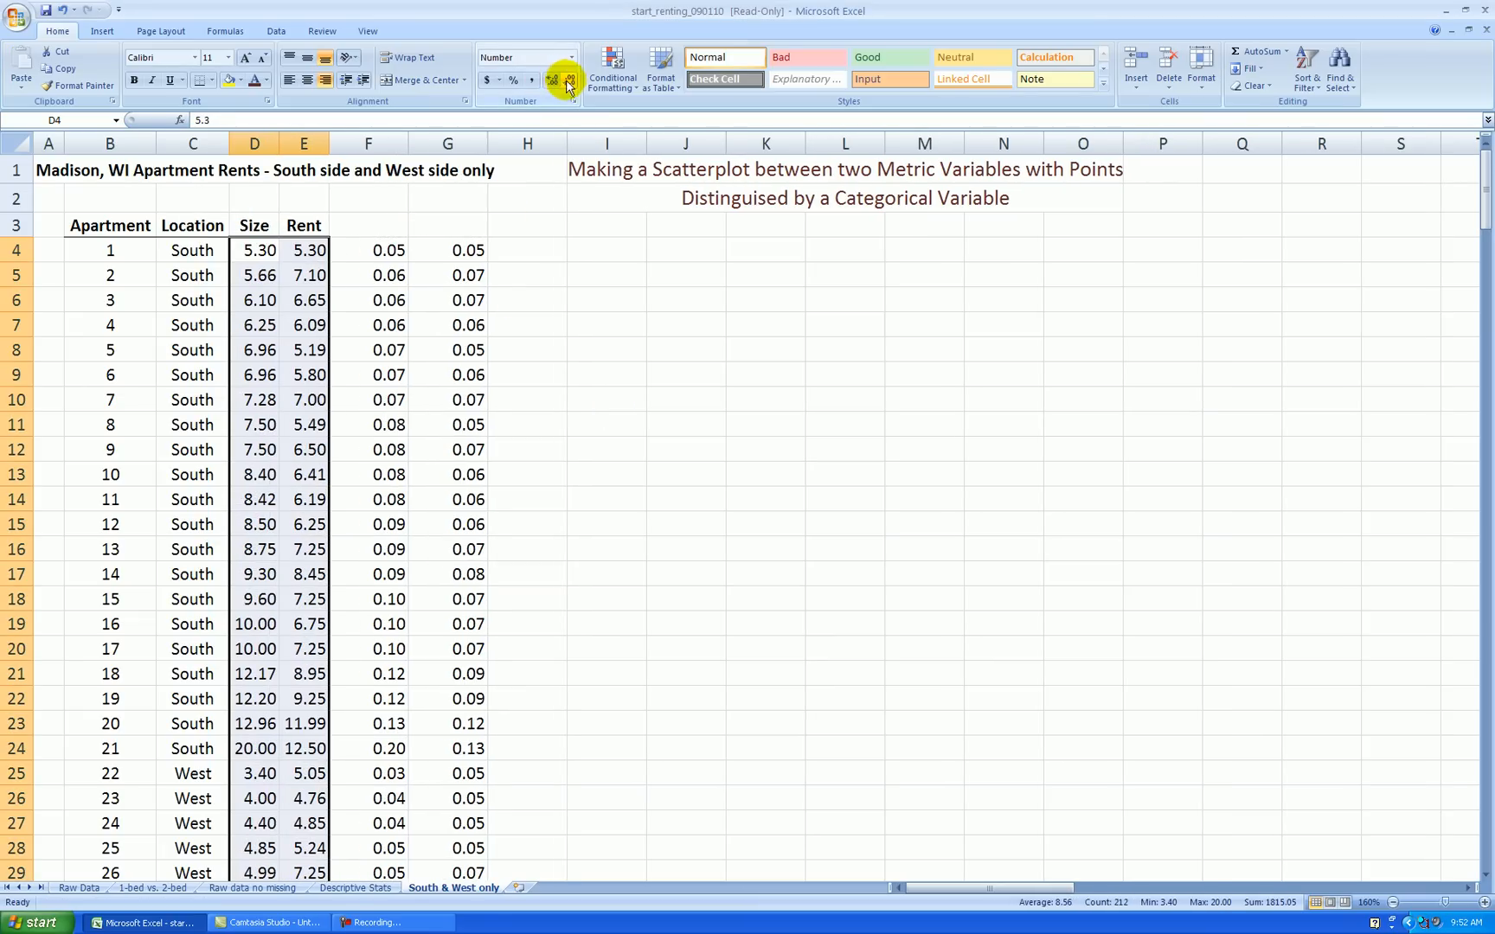
Clear the helper calculations from columns F and G and return to cell A1
left_click(524, 244)
left_click_drag(400, 221, 574, 849)
left_click_drag(577, 843, 597, 825)
key("ctrl+Home")
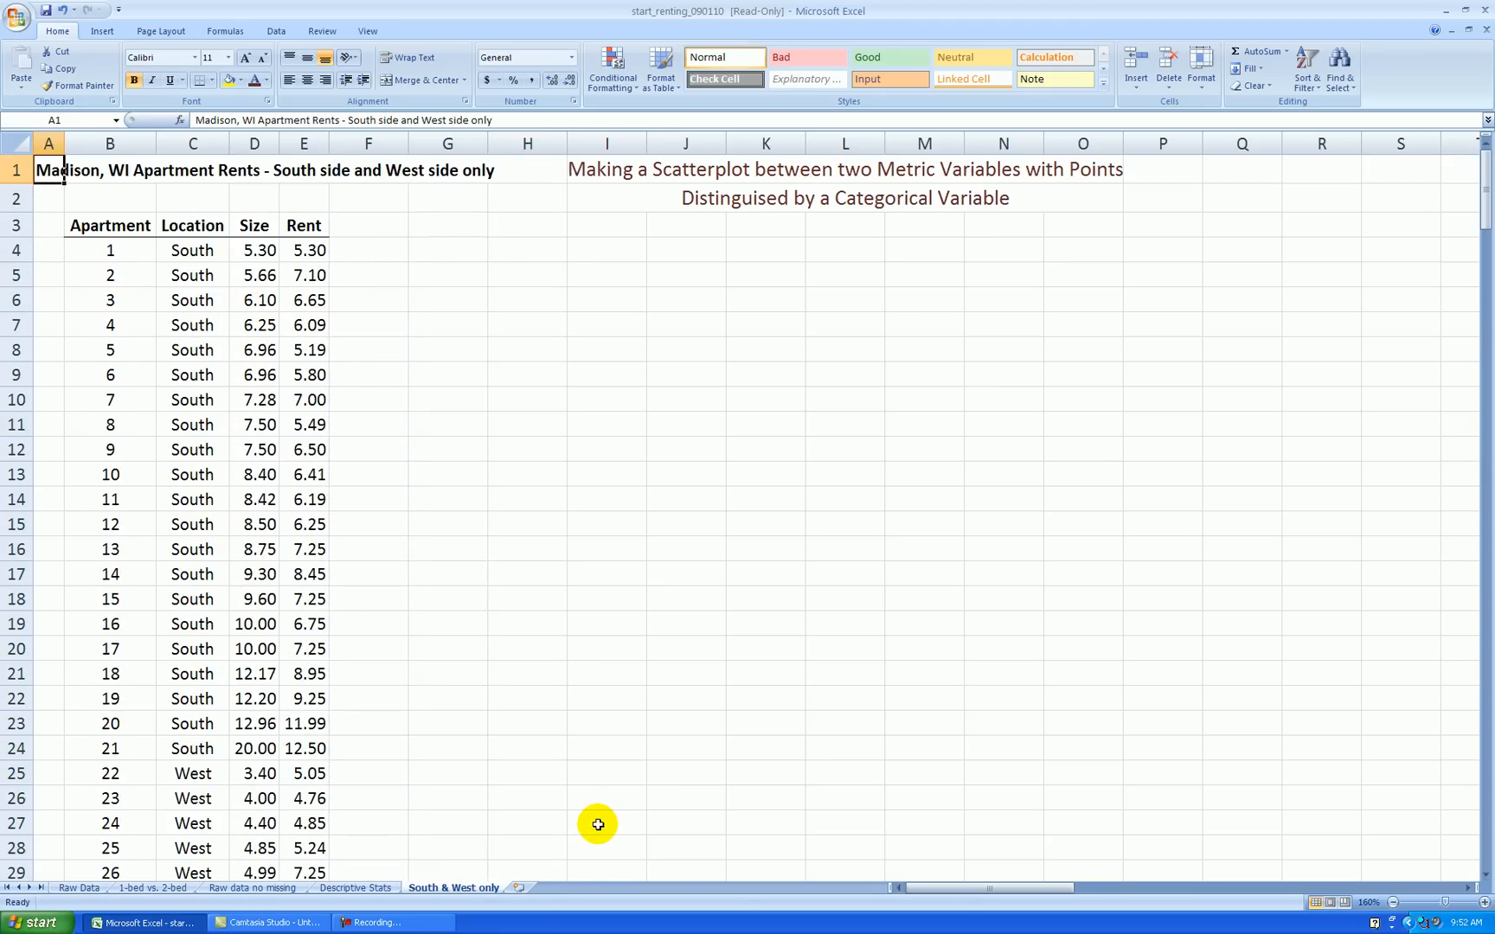
Check the rescaled Size and Rent values of the first apartment in D4 and E4
left_click(257, 250)
left_click(294, 250)
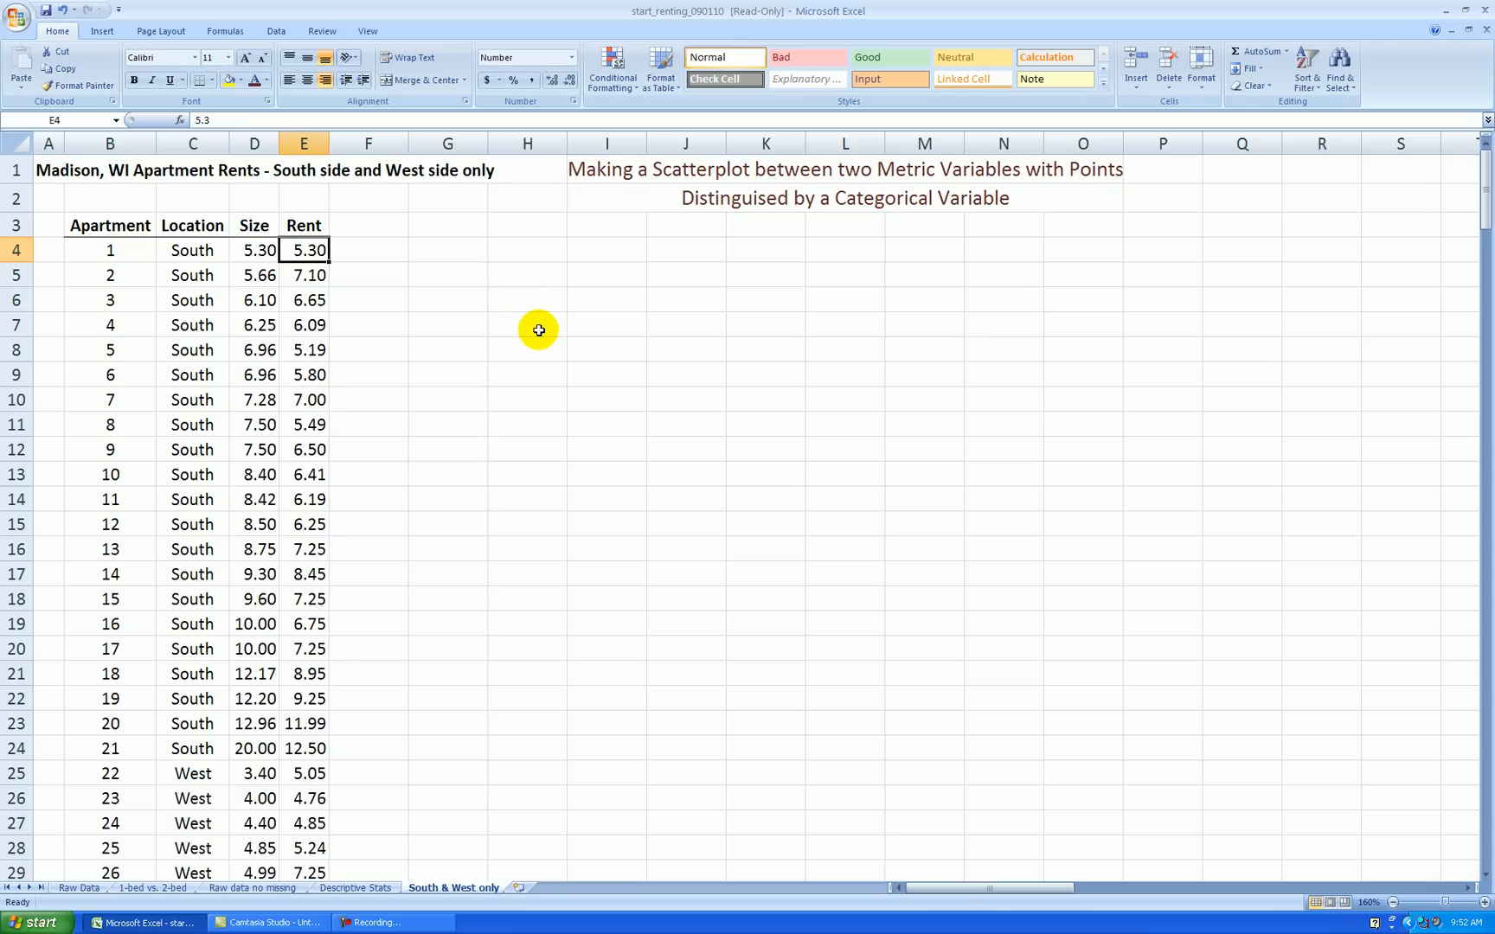
left_click(501, 297)
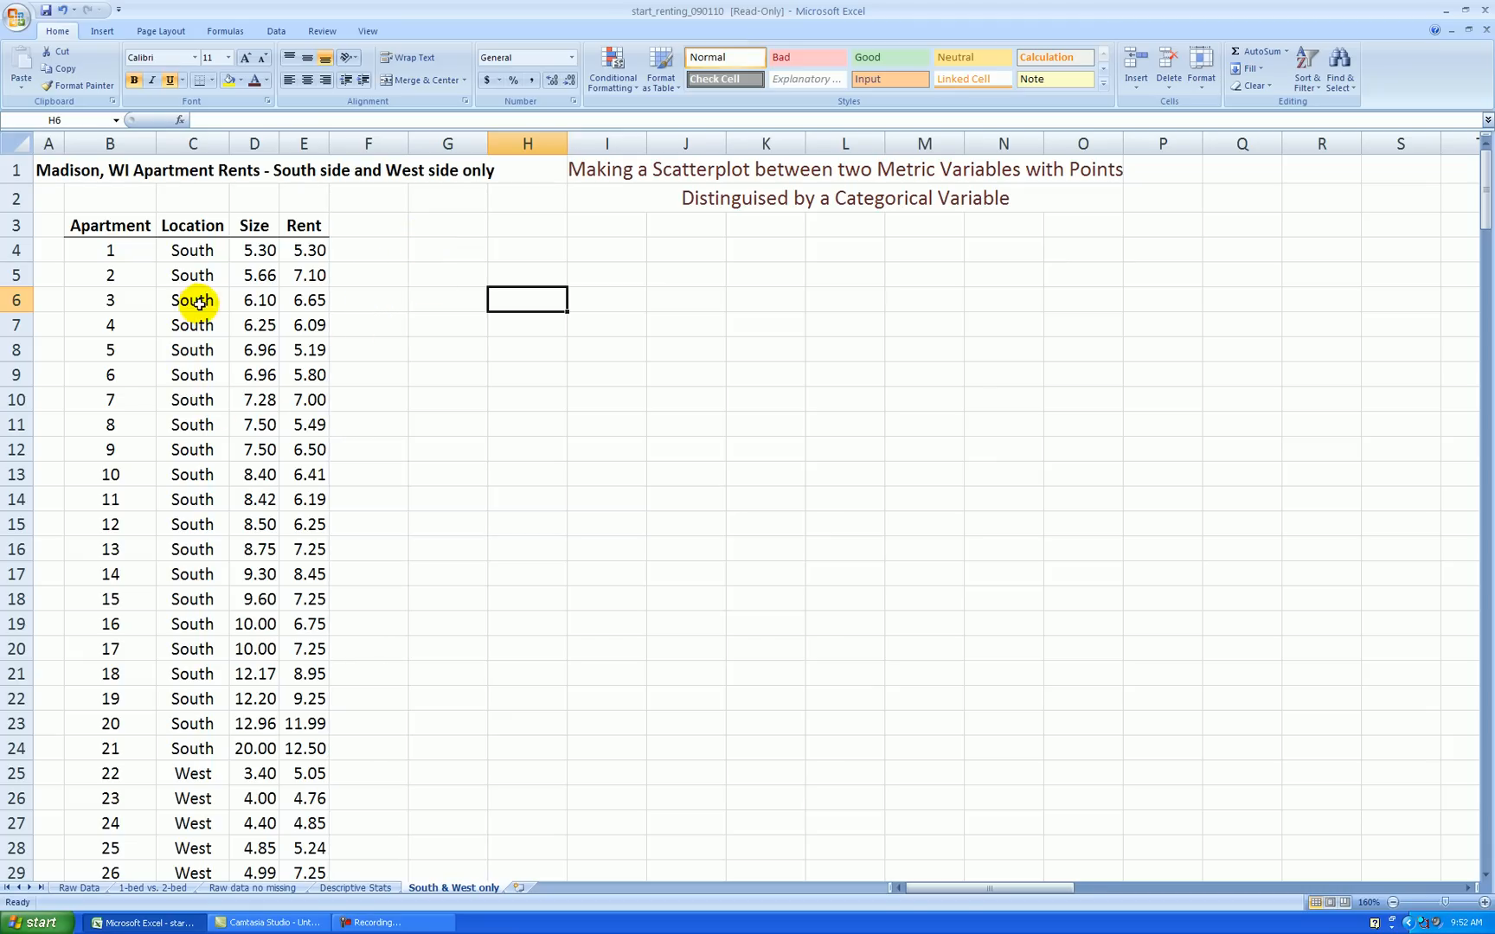
Copy the South apartments' Size and Rent data with headers (D3:E24) to G5 and centre the pasted cells
left_click_drag(257, 226, 325, 744)
key("ctrl+c")
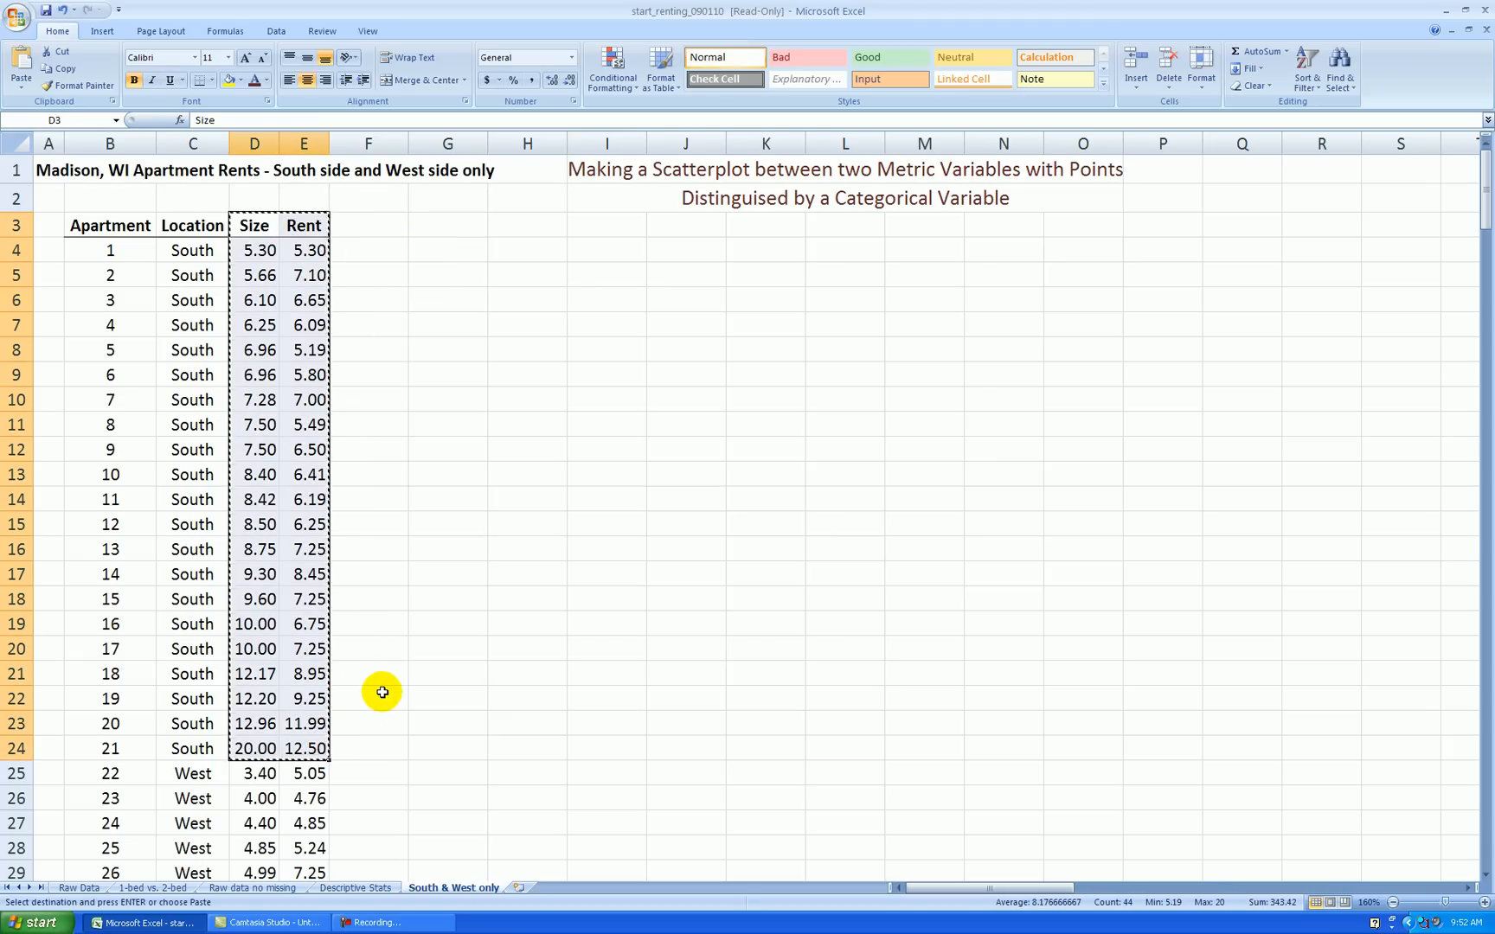
left_click(476, 271)
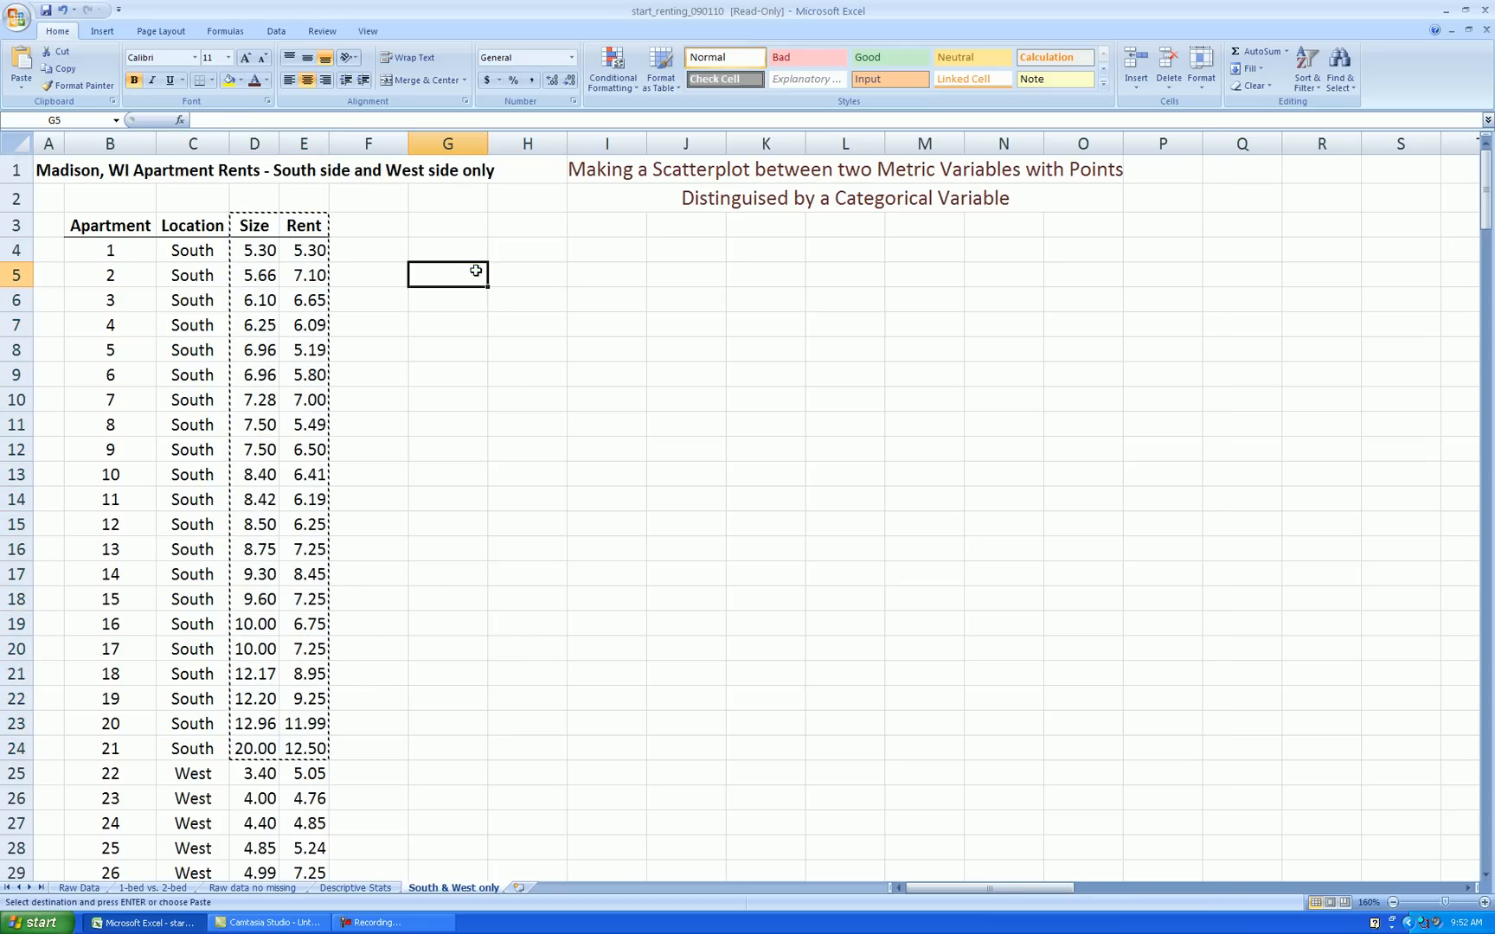
key("ctrl+v")
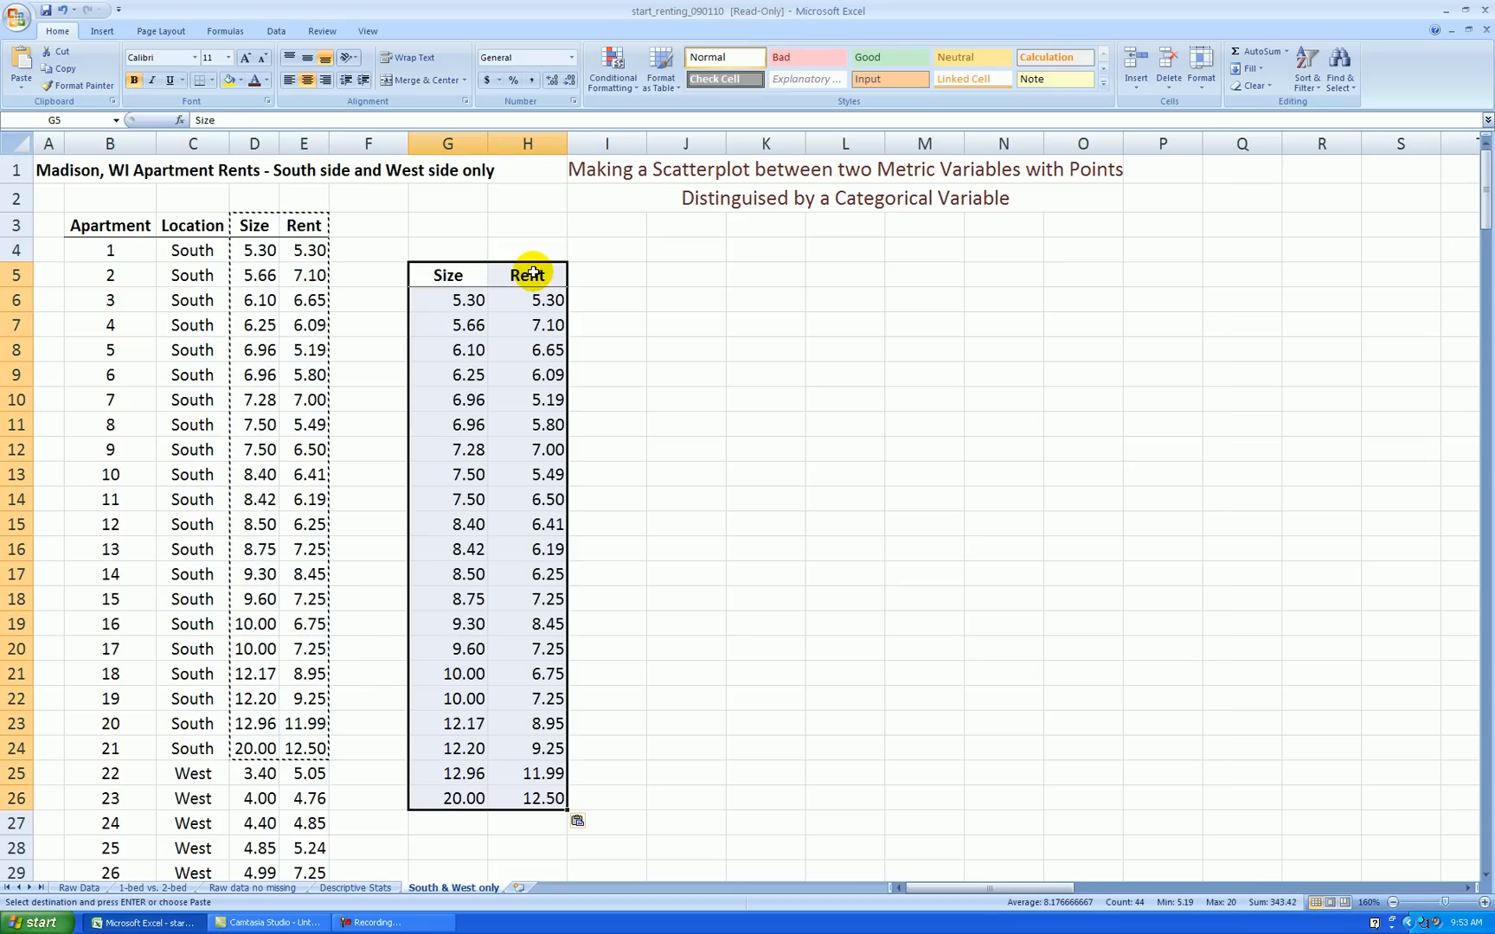
left_click(307, 80)
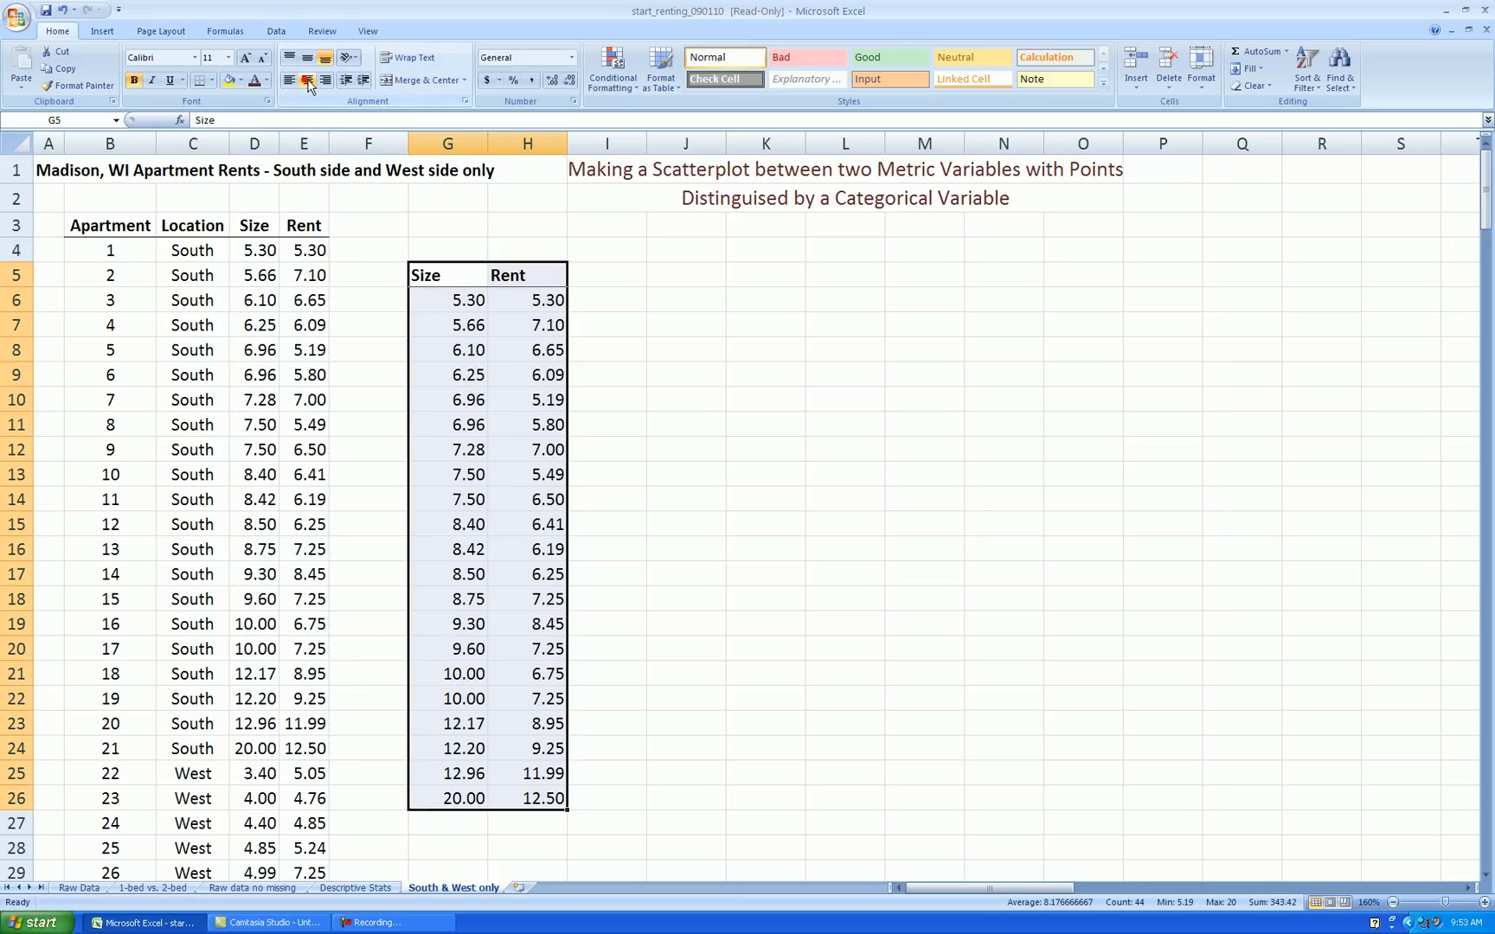
left_click(718, 374)
Merge and centre G4:H4 above the copied data and enter the heading "South" in underlined italics
left_click_drag(459, 250, 510, 250)
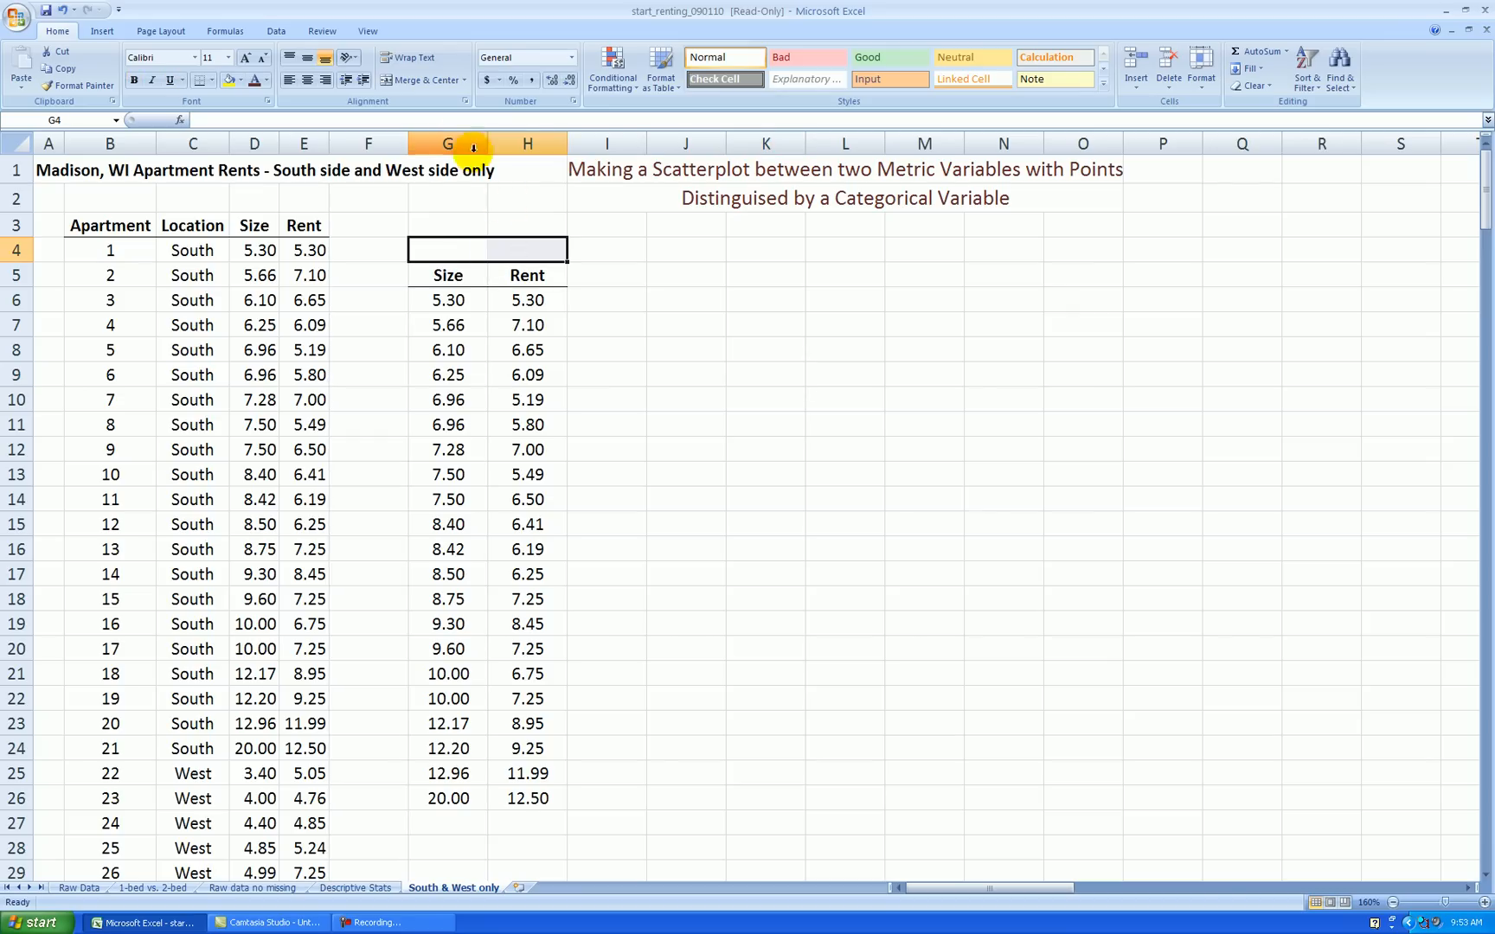
left_click(434, 90)
type("So")
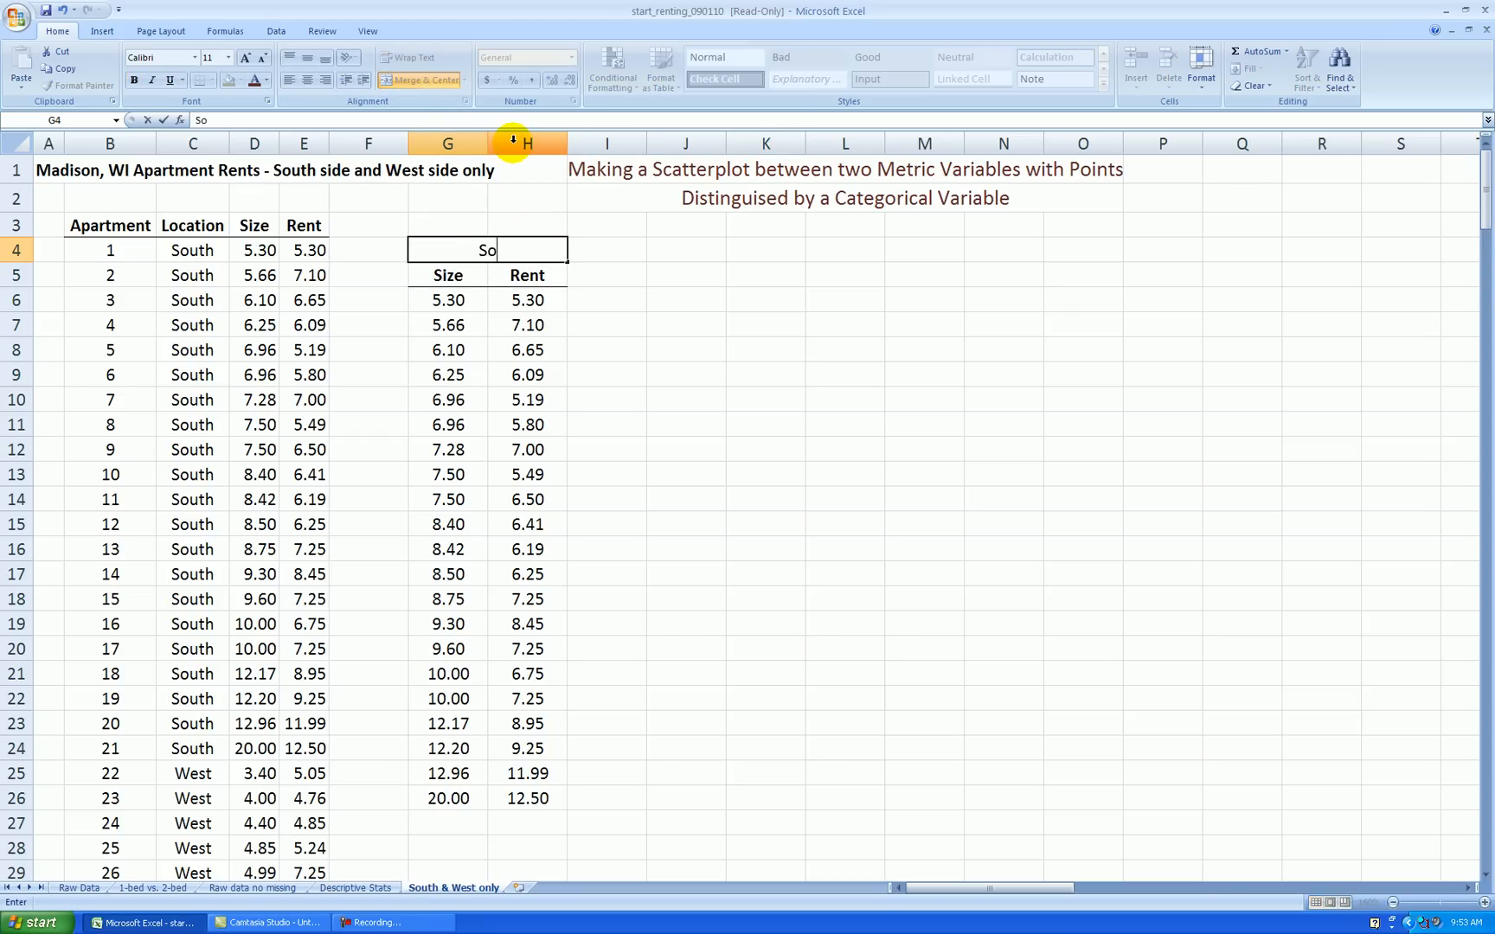
type("uth")
key("ctrl+Return")
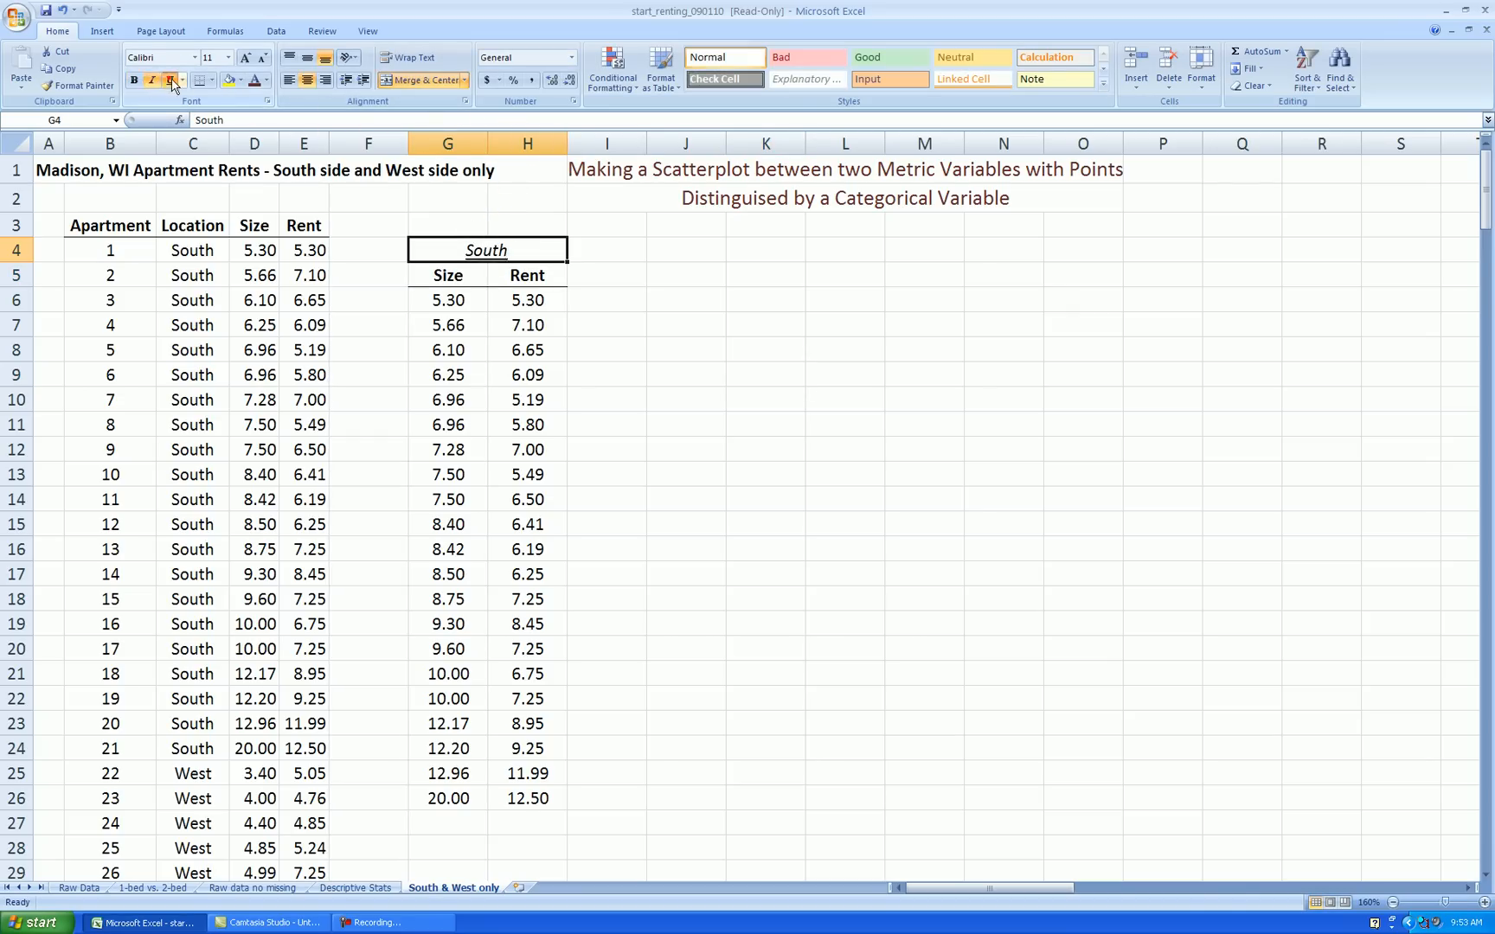
left_click_drag(745, 304, 747, 327)
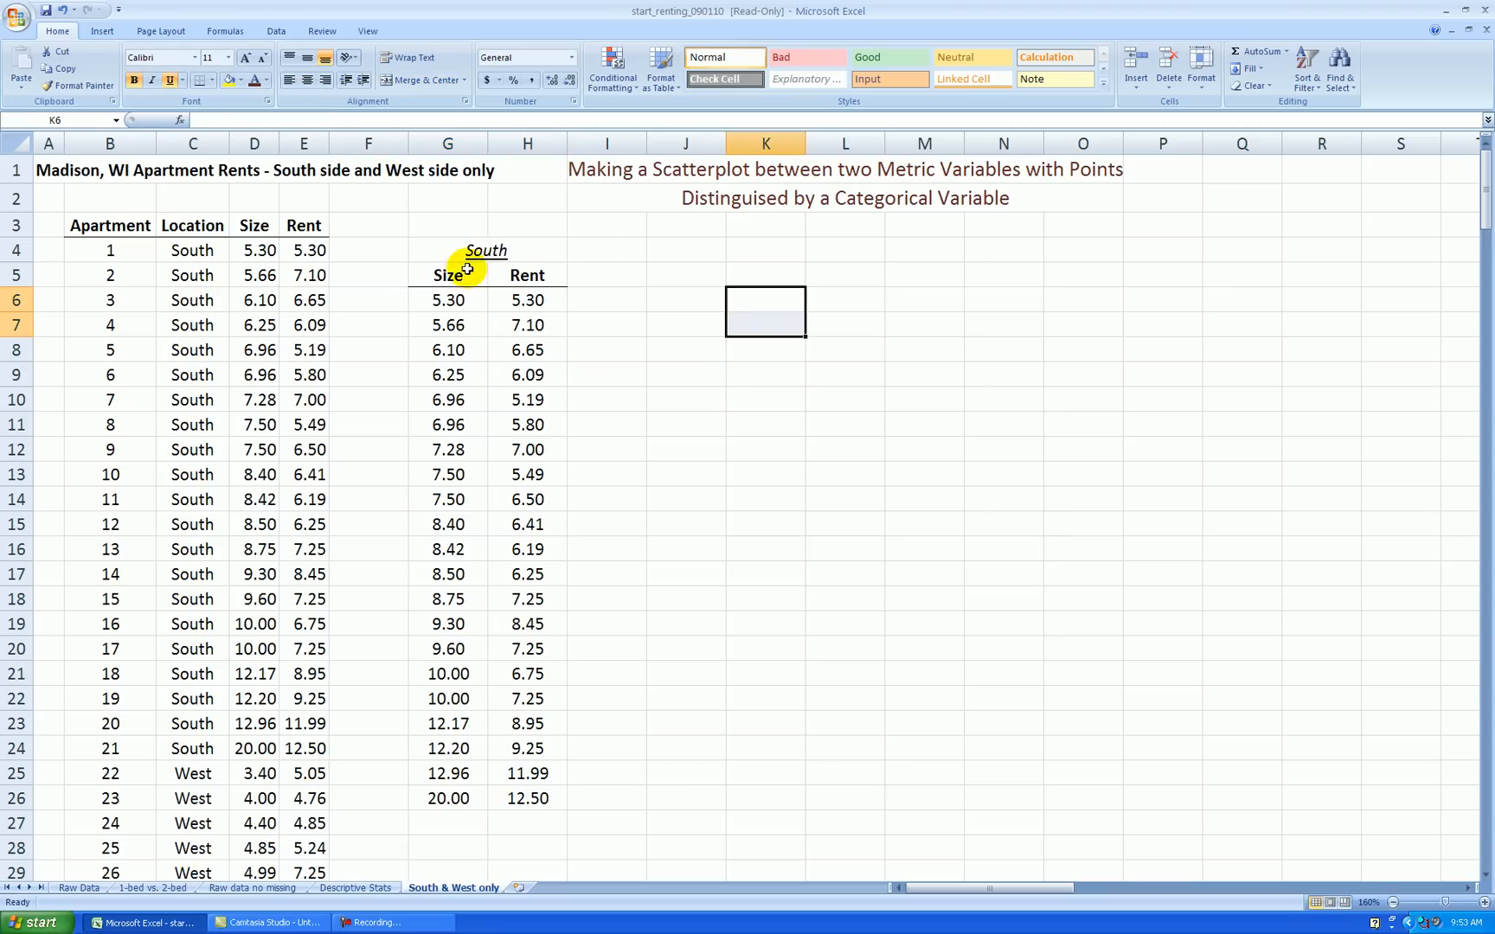
Copy the South heading with its Size and Rent headers (G4:H5) to J4 and narrow column I
left_click_drag(461, 256, 462, 271)
key("ctrl+c")
left_click(674, 249)
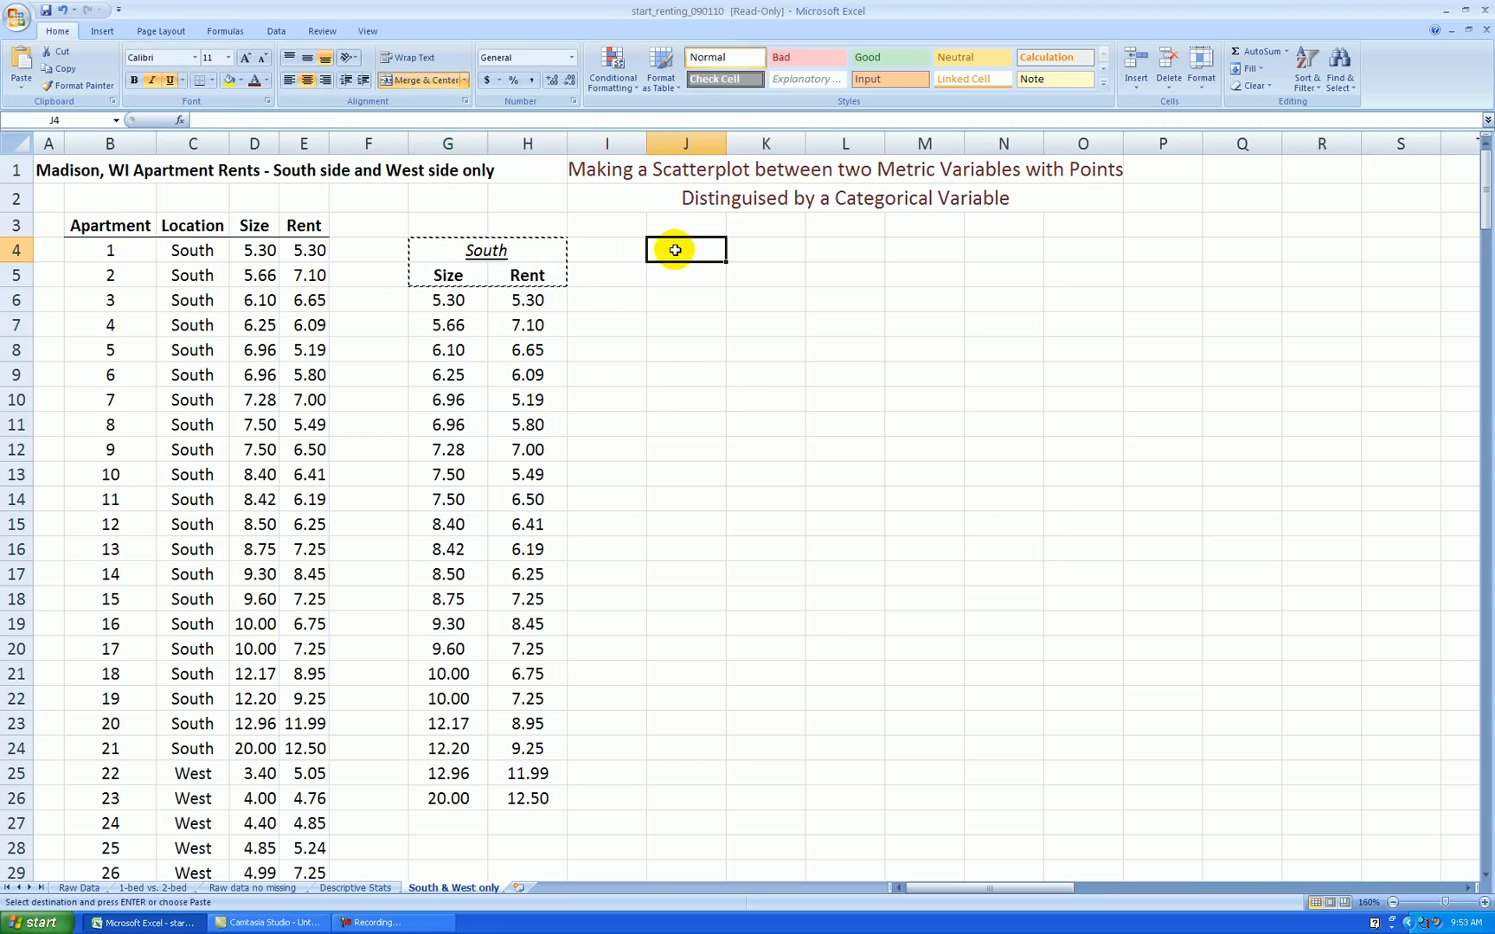
key("Return")
left_click(698, 364)
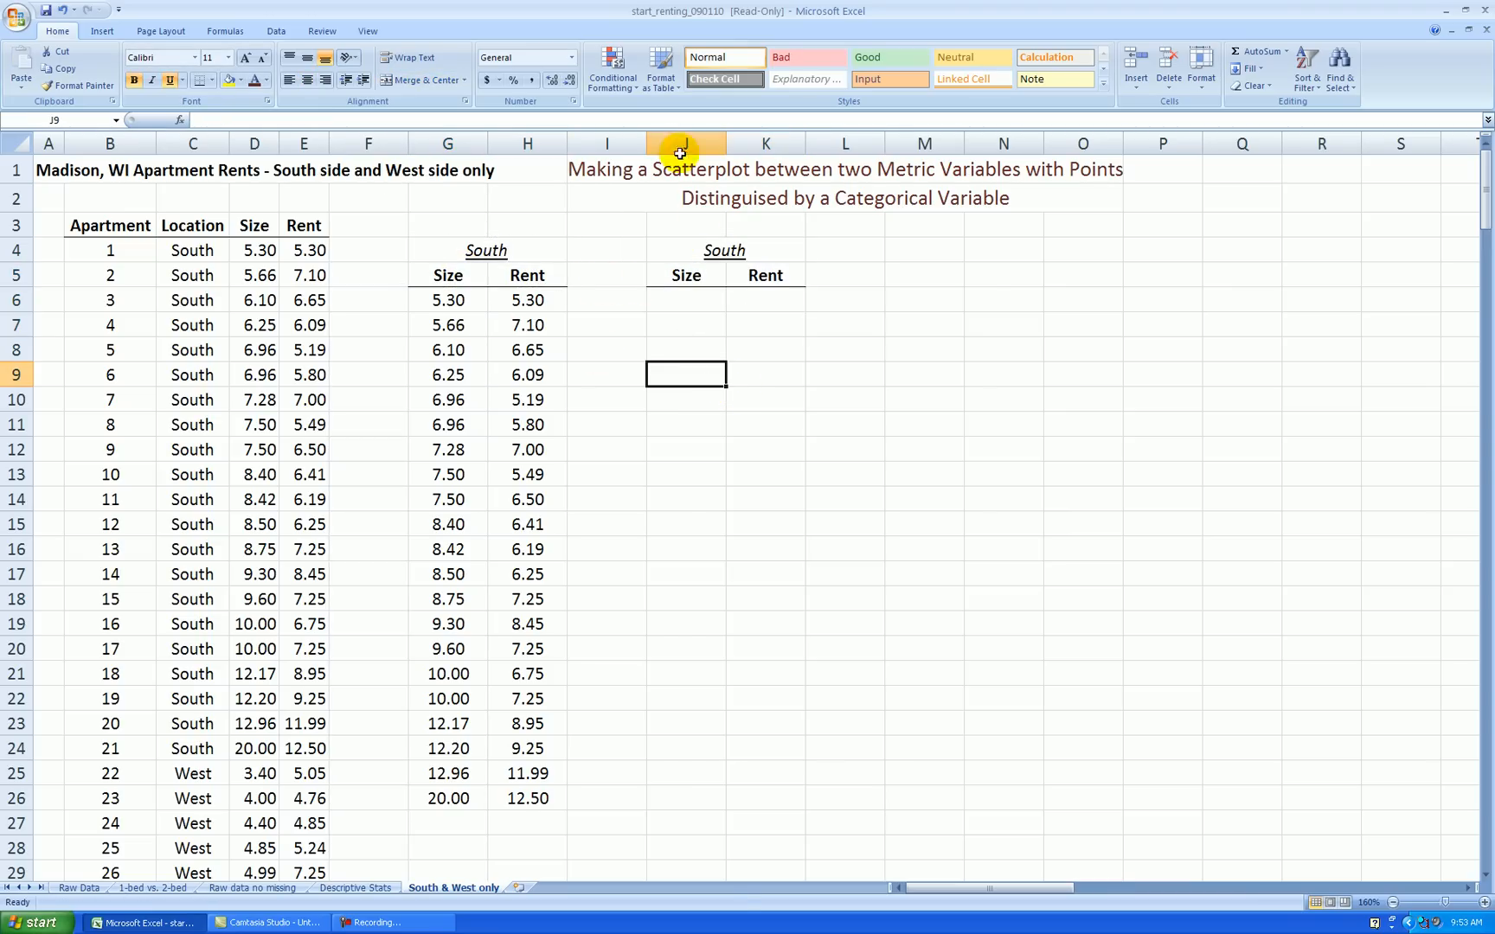
left_click_drag(647, 144, 604, 143)
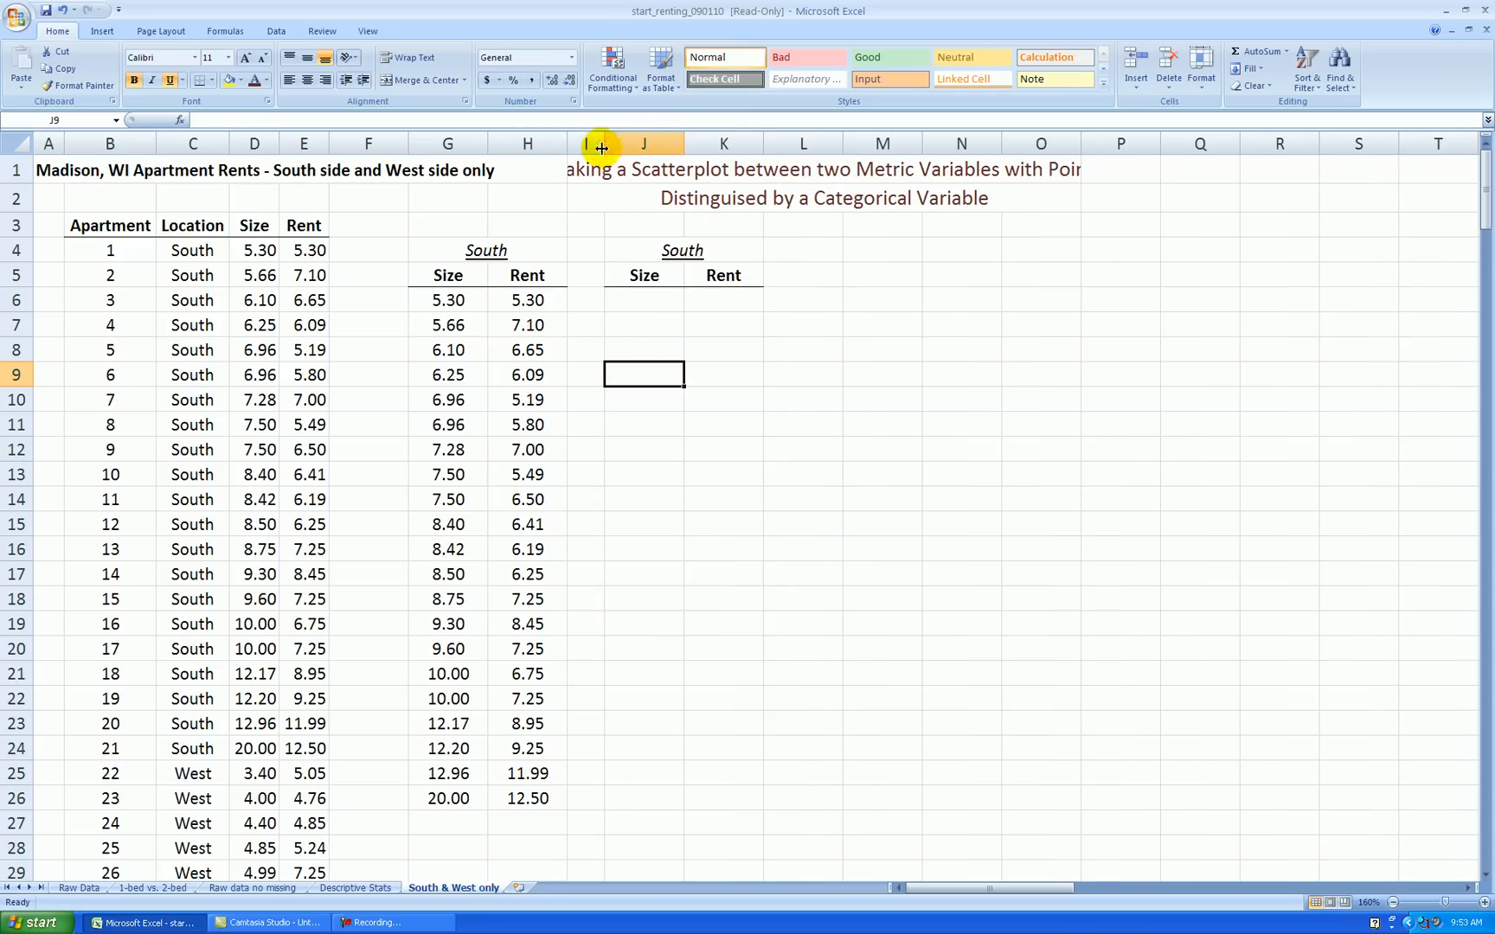
Replace the copied heading in J4 with "West"
left_click(676, 251)
type("West")
key("Return")
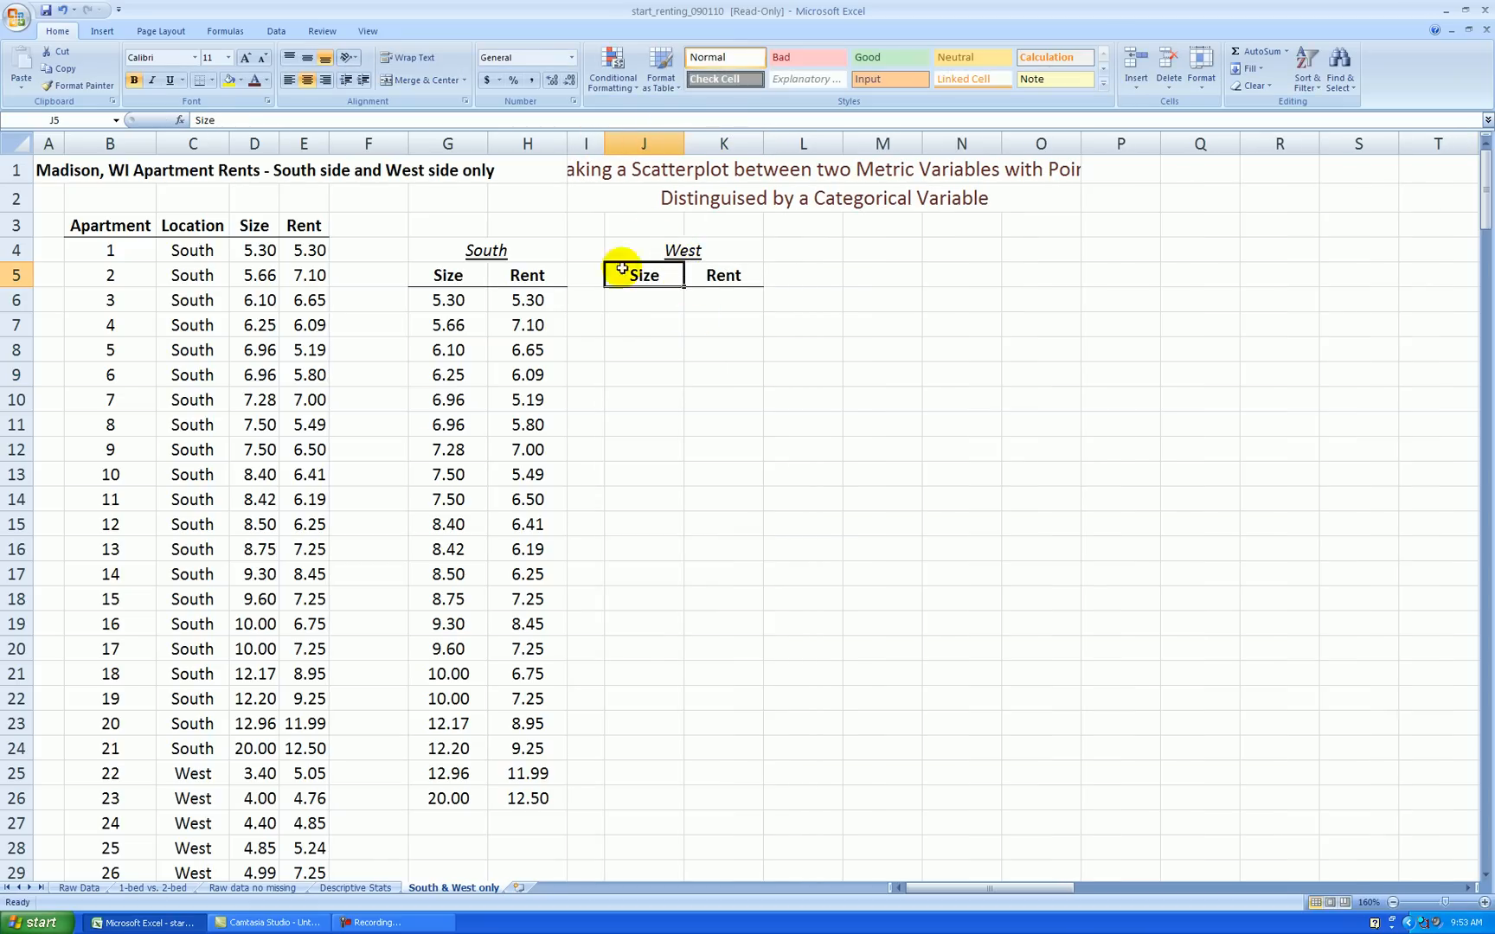
Copy all West apartments' Size and Rent values, from D25:E25 down to the last row, under the West headers at J6
scroll(434, 407, "down", 3)
left_click_drag(252, 542, 310, 596)
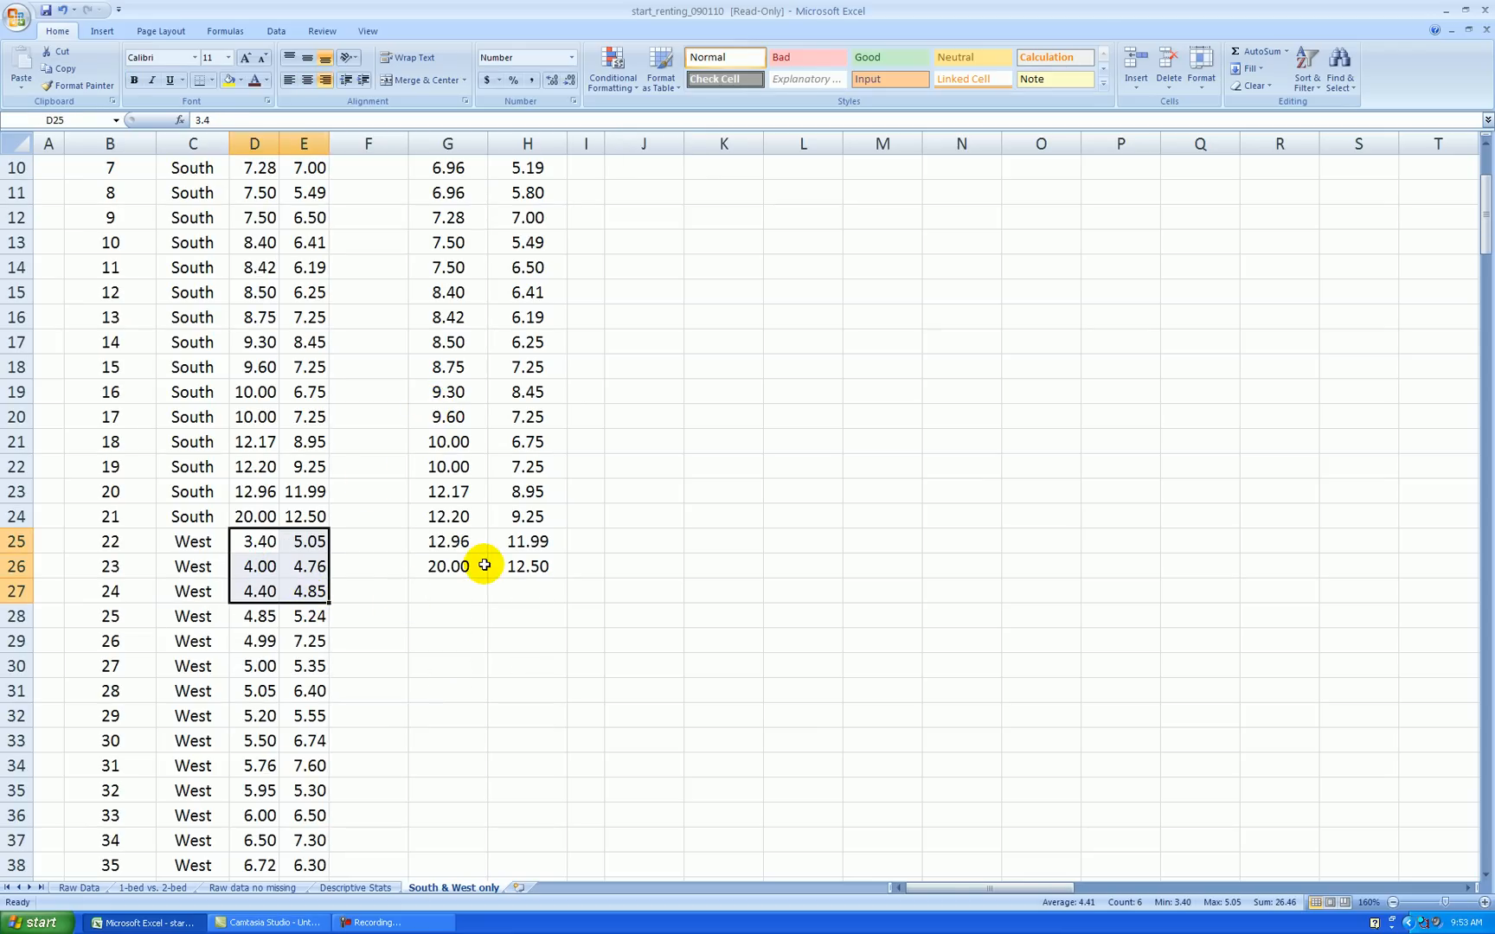
key("ctrl+shift+Down")
key("ctrl+c")
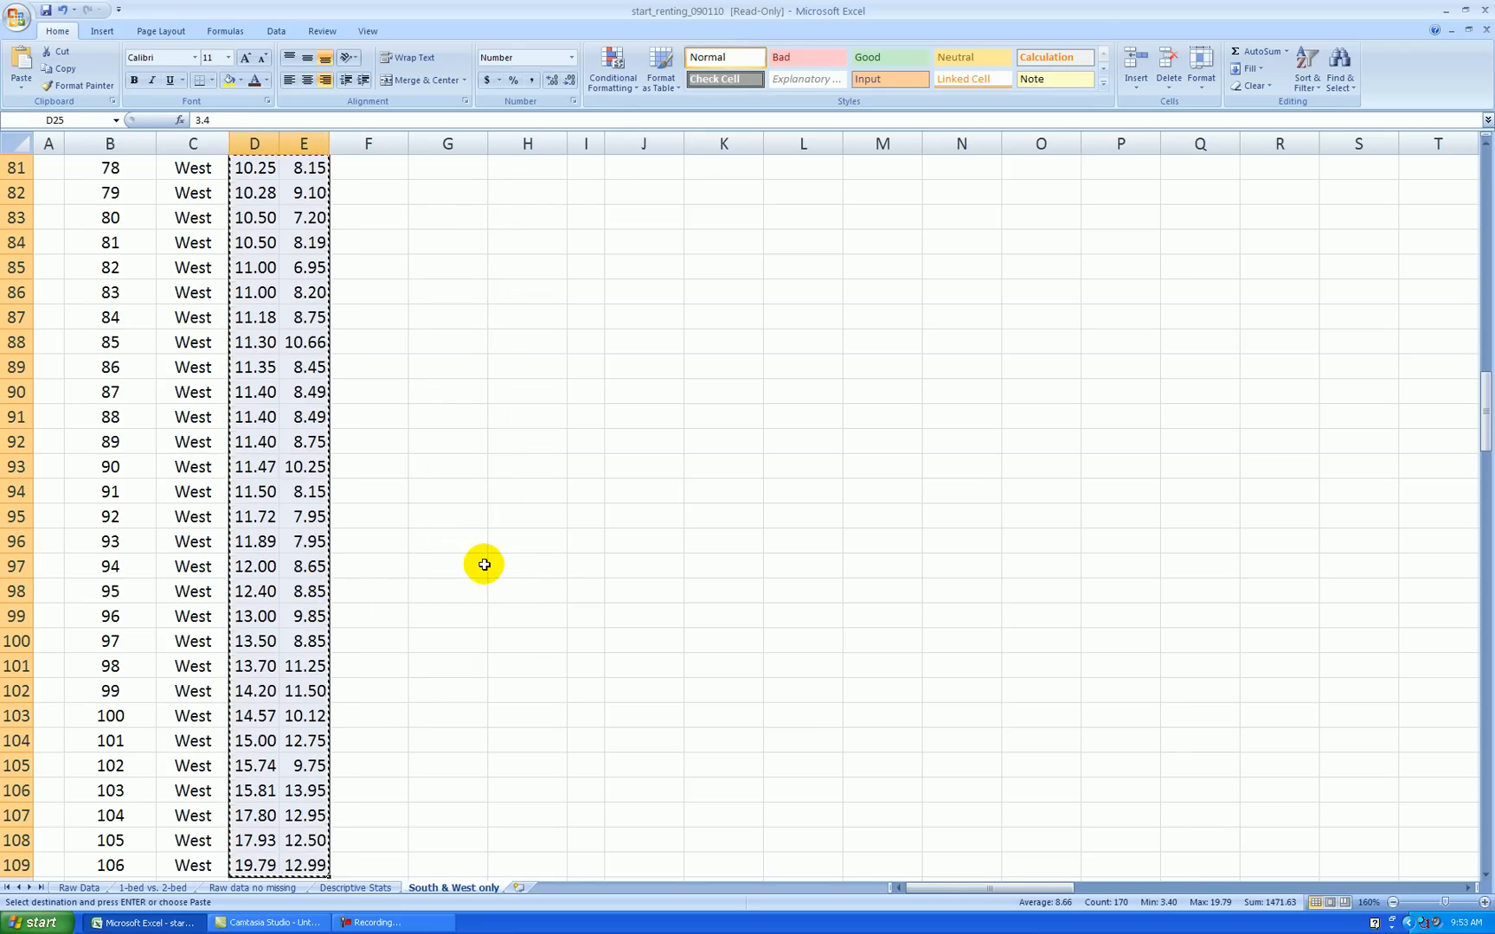
key("ctrl+Home")
left_click(646, 301)
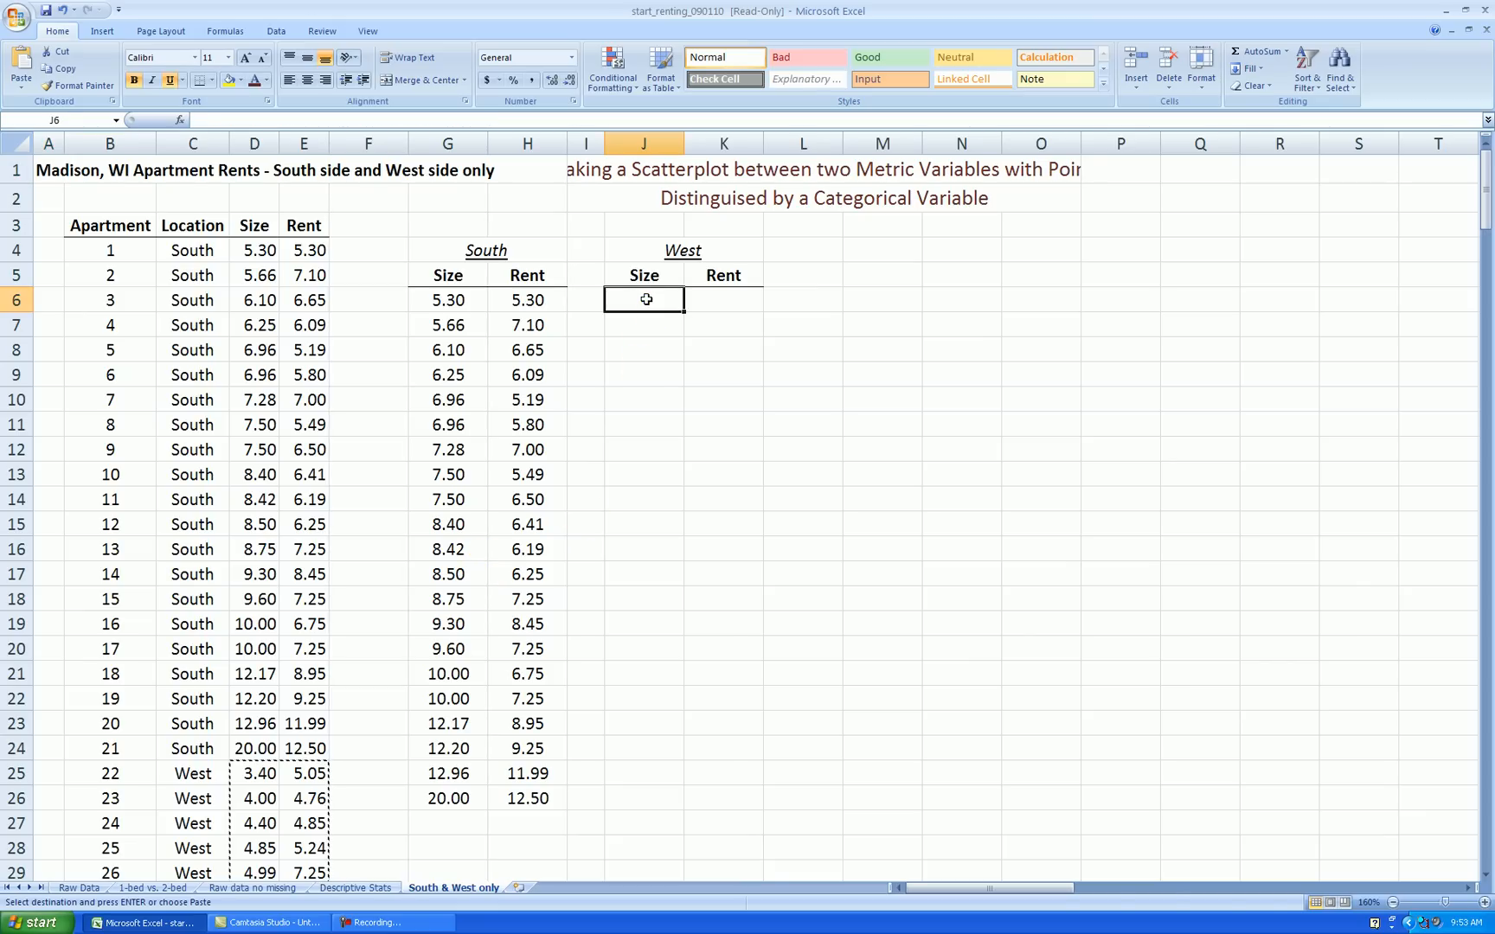
key("Return")
left_click(918, 428)
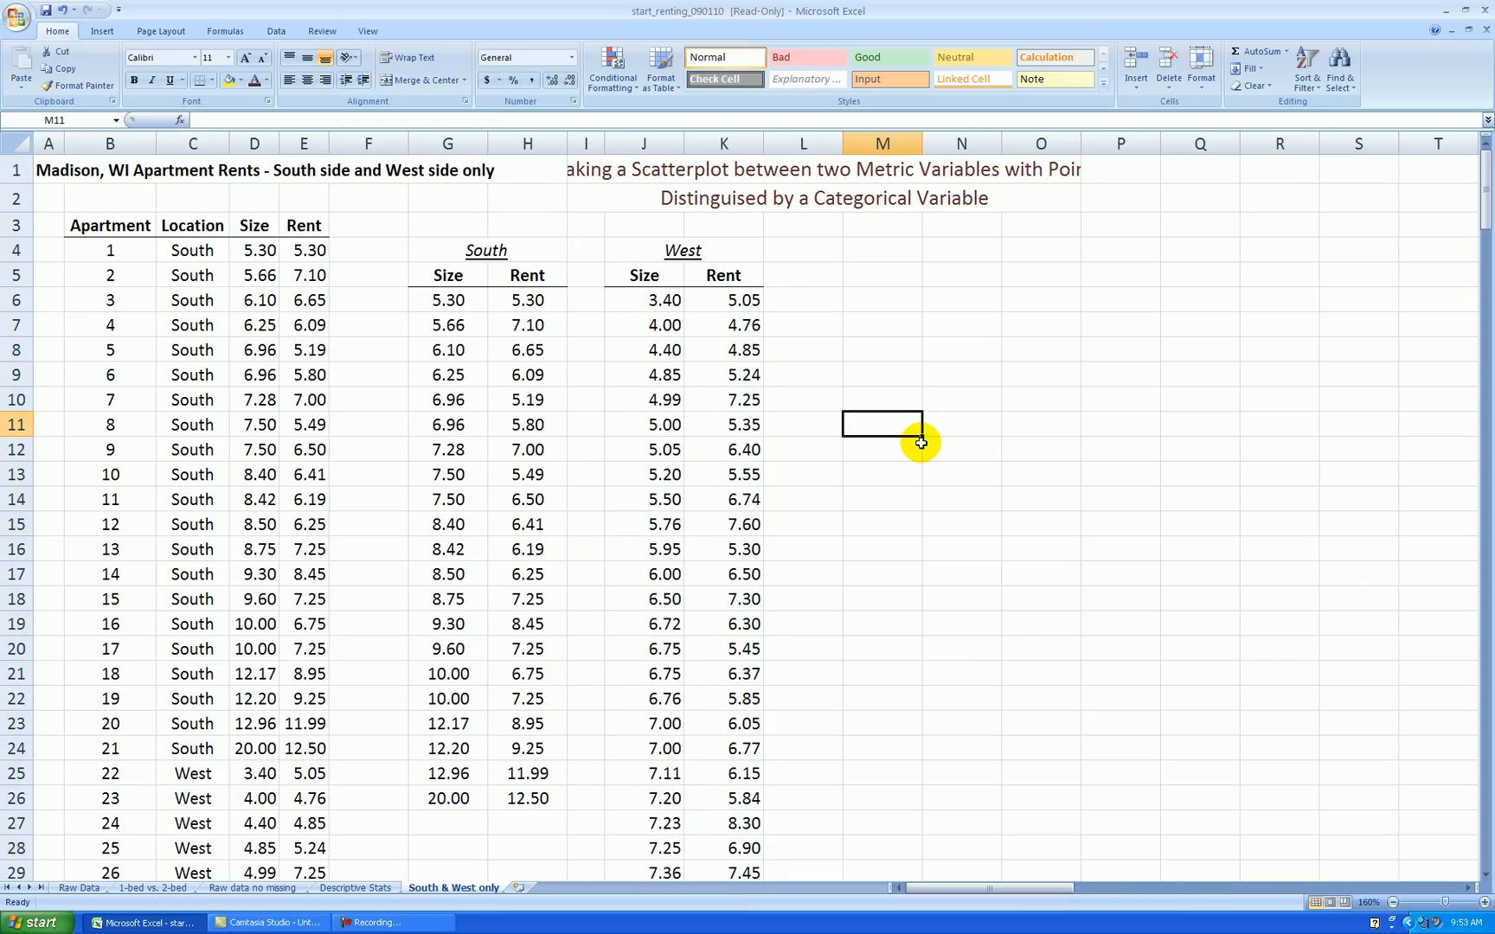
Centre the West Size and Rent headers and all values below them in J5:K90
left_click_drag(650, 275, 735, 373)
key("ctrl+shift+Down")
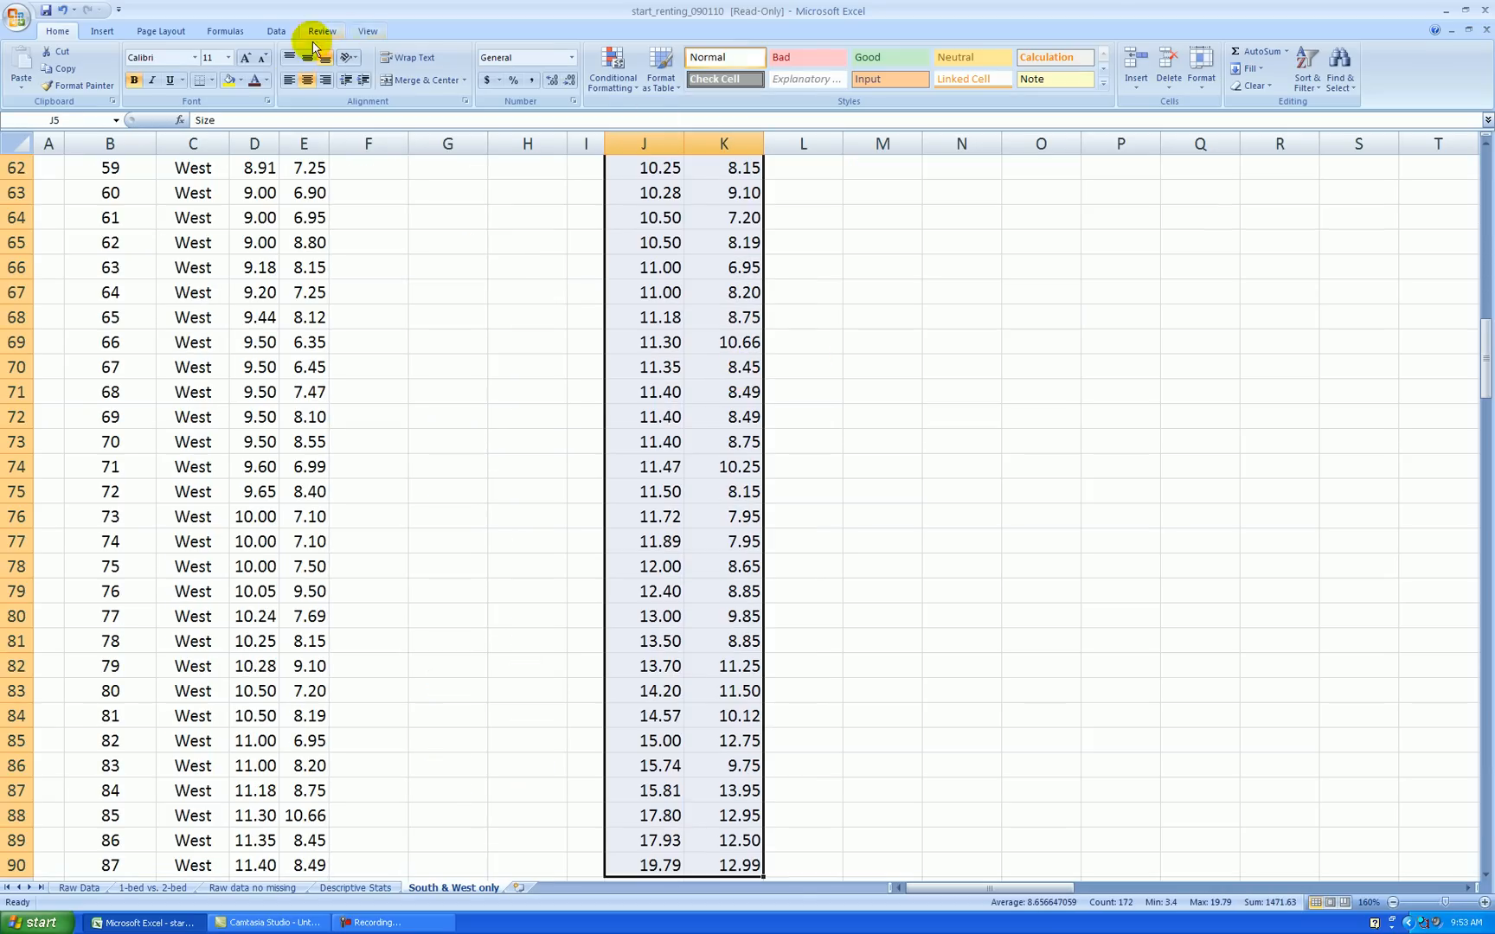
left_click(307, 79)
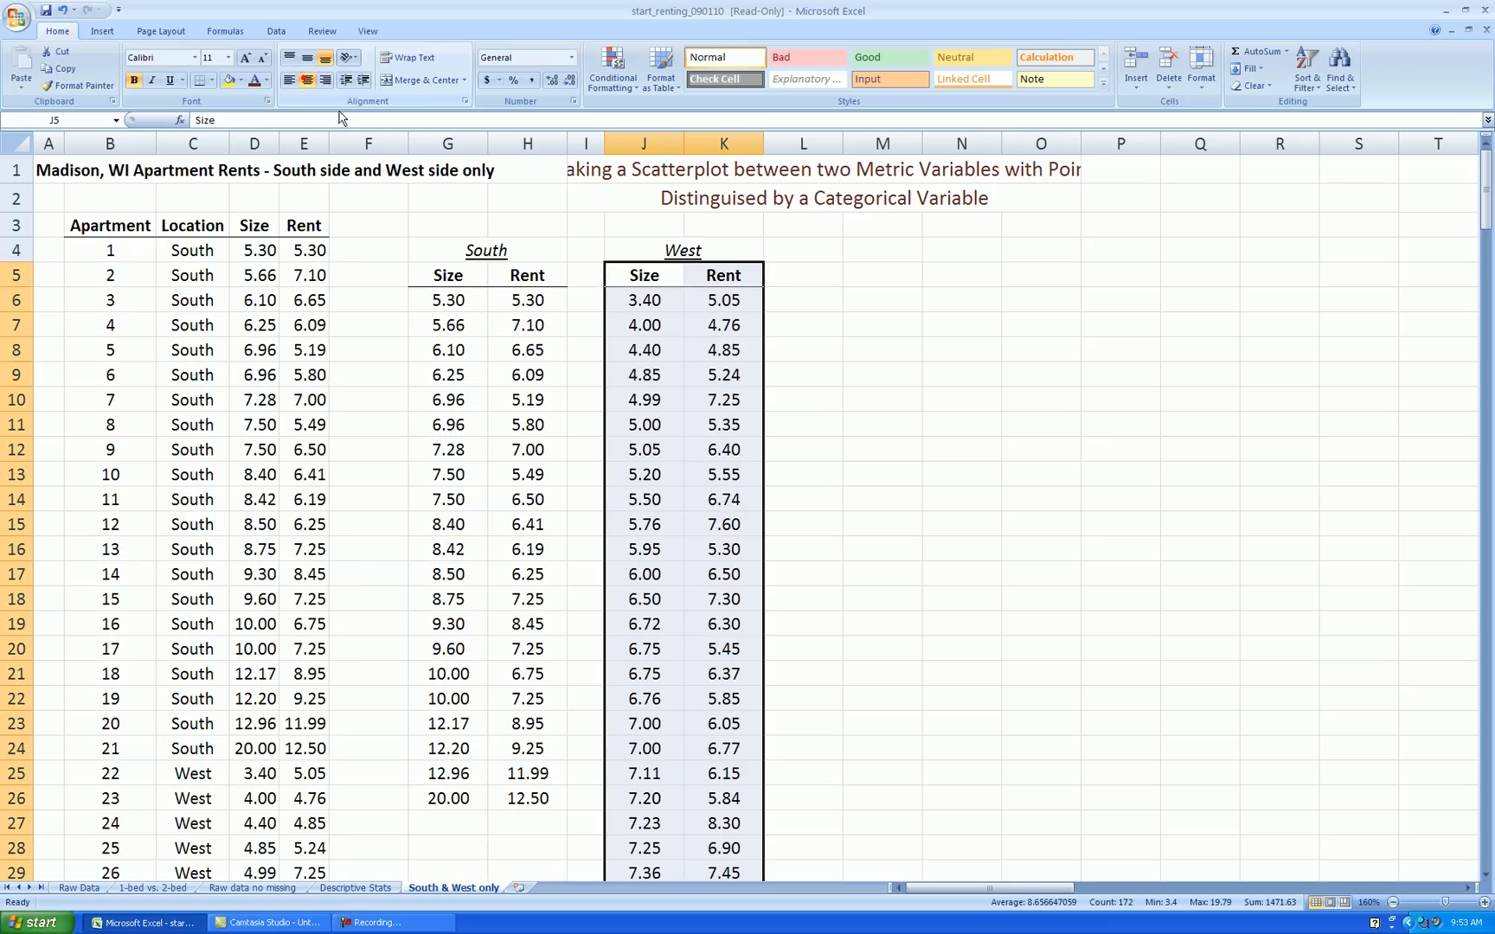
left_click(1110, 399)
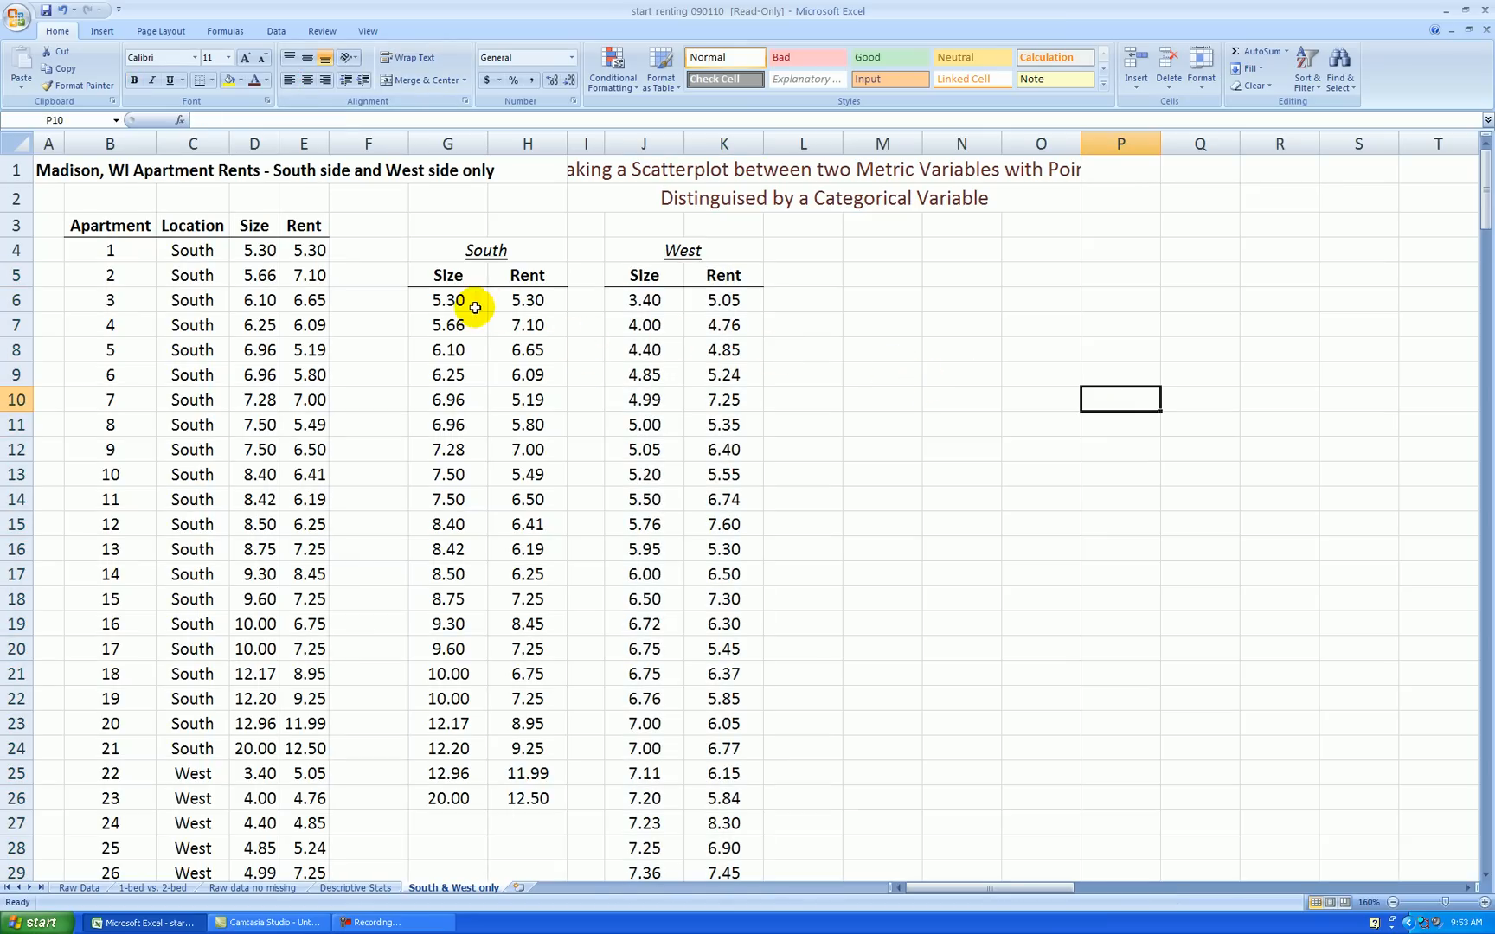
Insert a markers-only scatter chart from the South Size and Rent values in G6:H26
left_click_drag(449, 300, 527, 788)
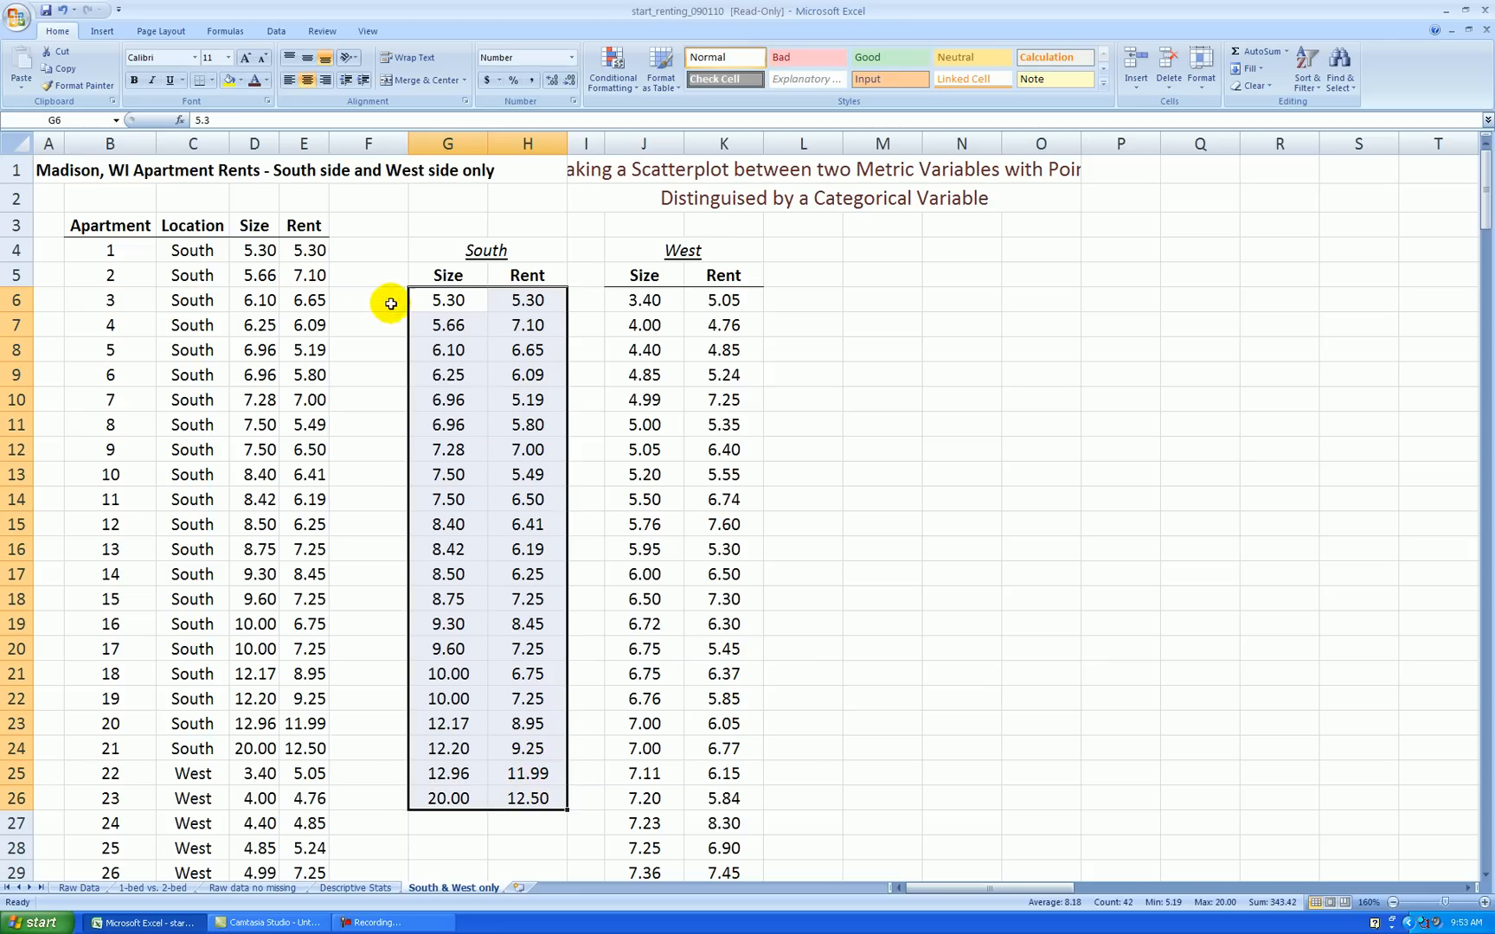
left_click(105, 32)
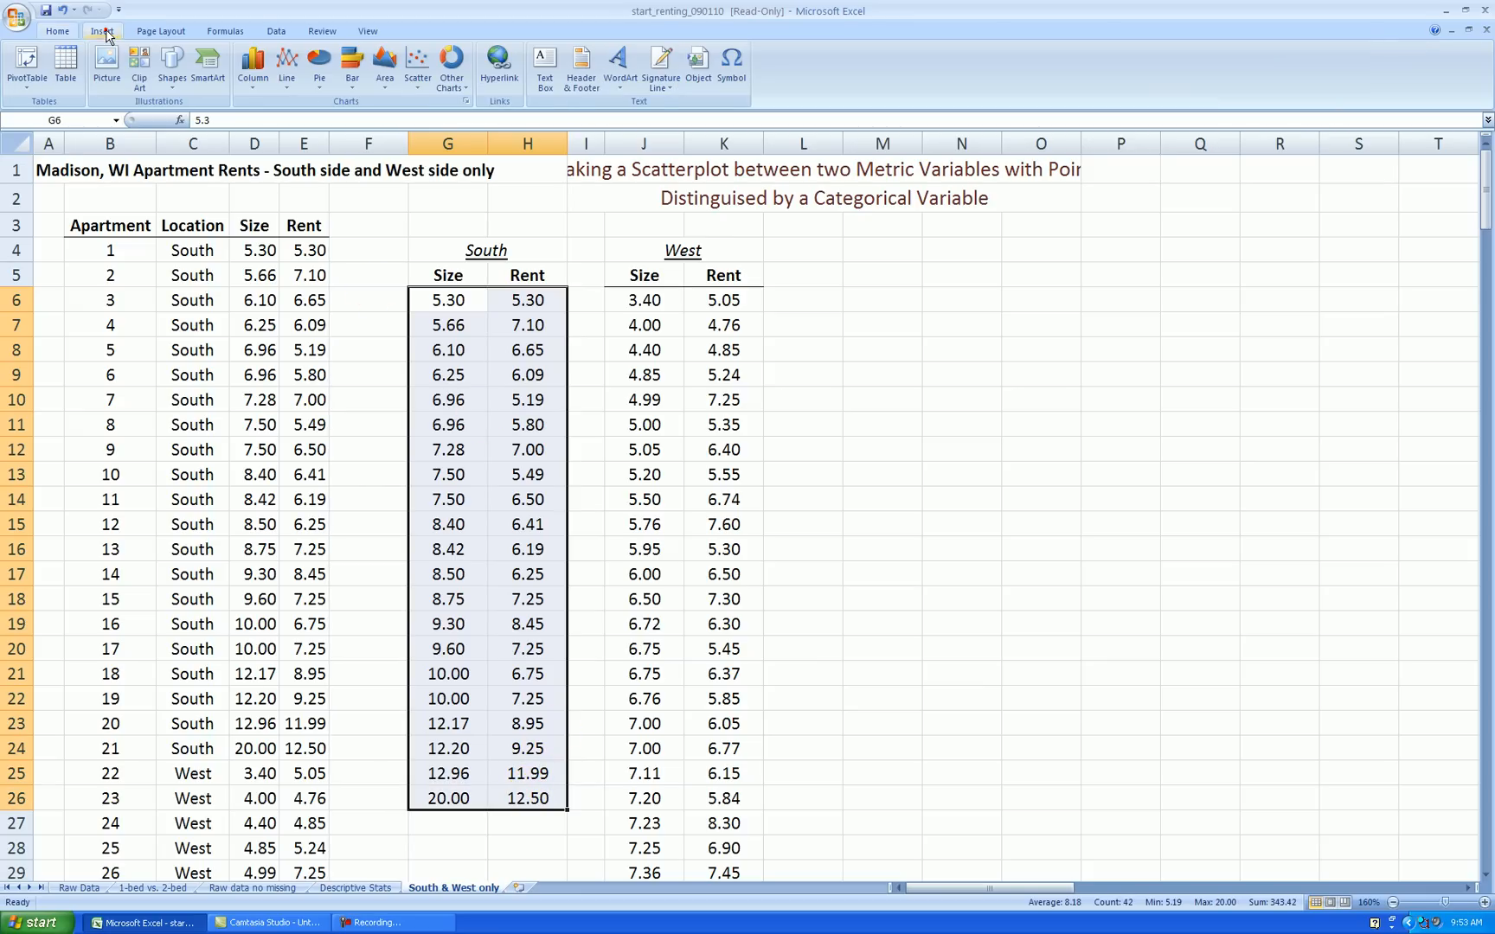
left_click(416, 65)
left_click(425, 137)
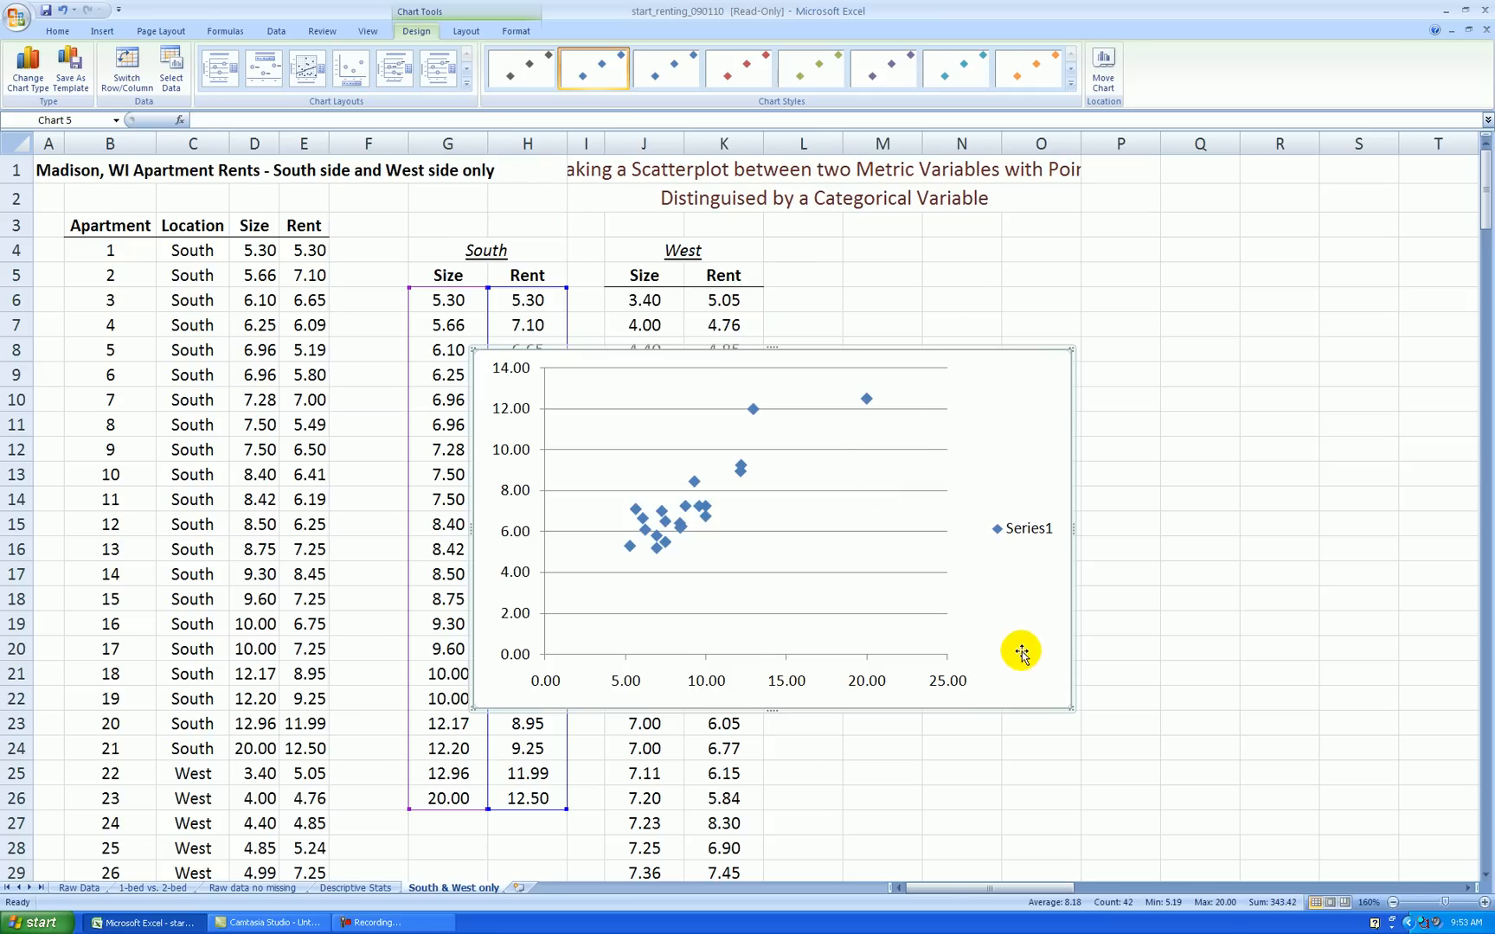
Move the scatter chart so its upper-left corner sits at L5 and extend its lower edge to about row 23
left_click_drag(1097, 675, 1175, 659)
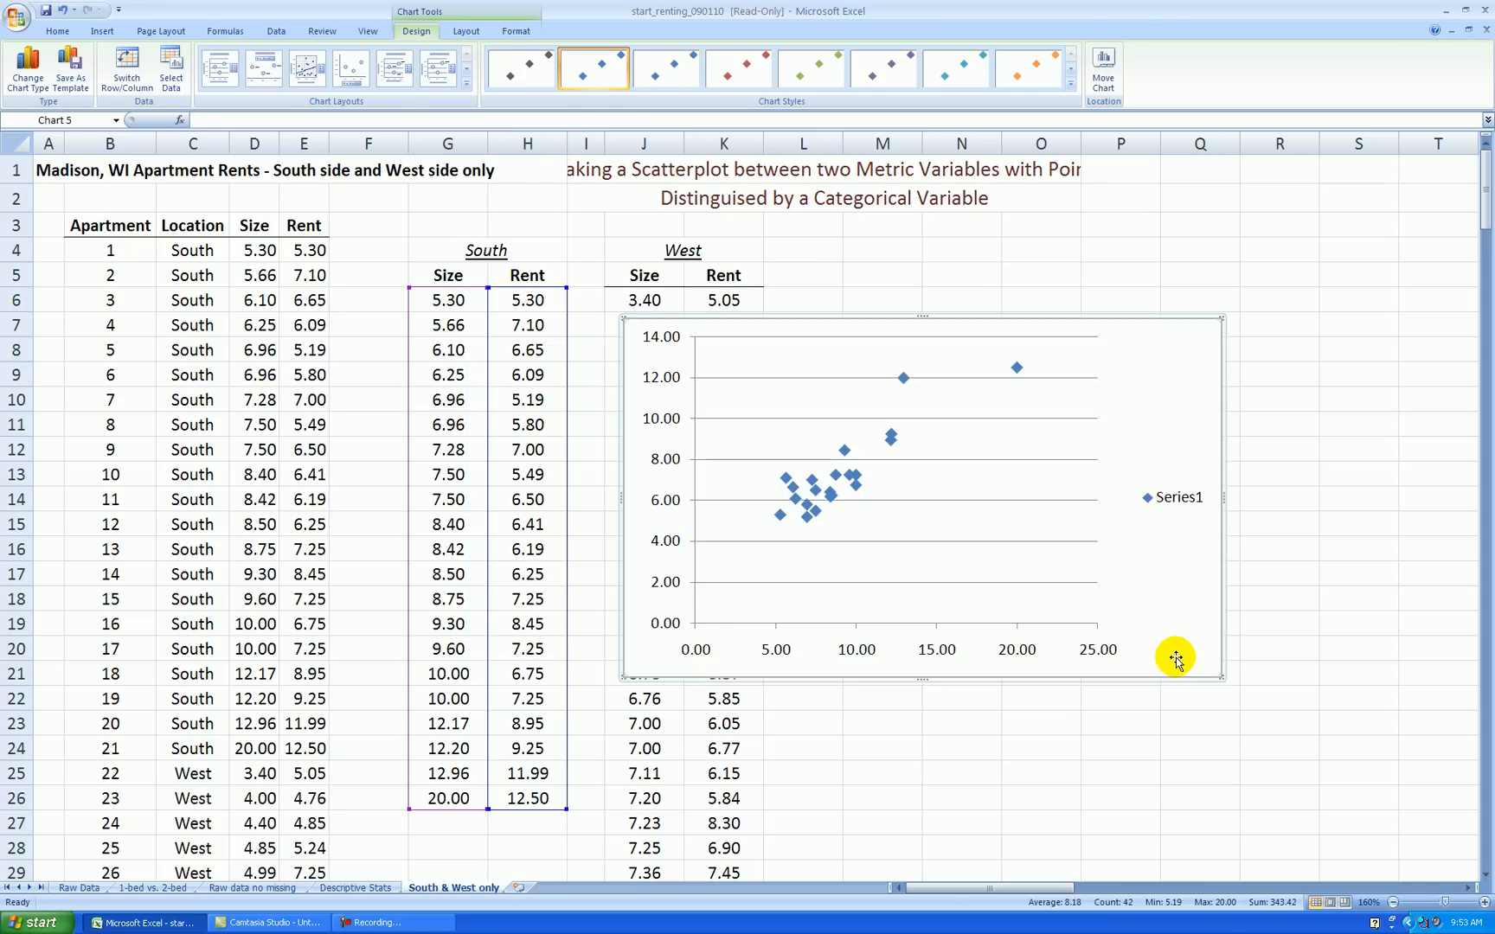
key("Delete")
left_click(823, 270)
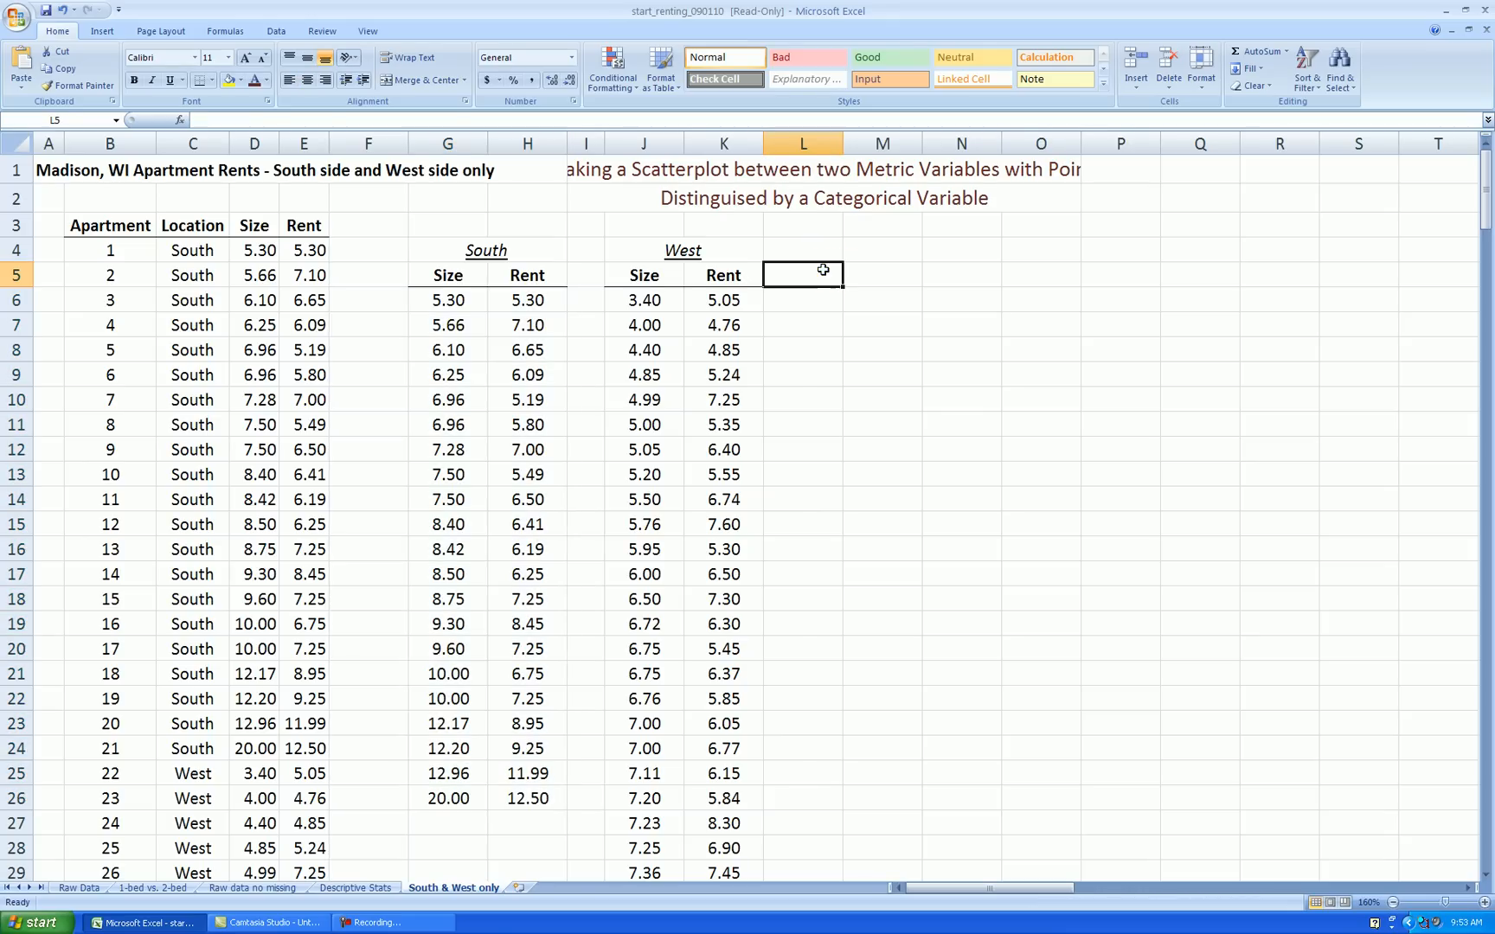
key("ctrl+z")
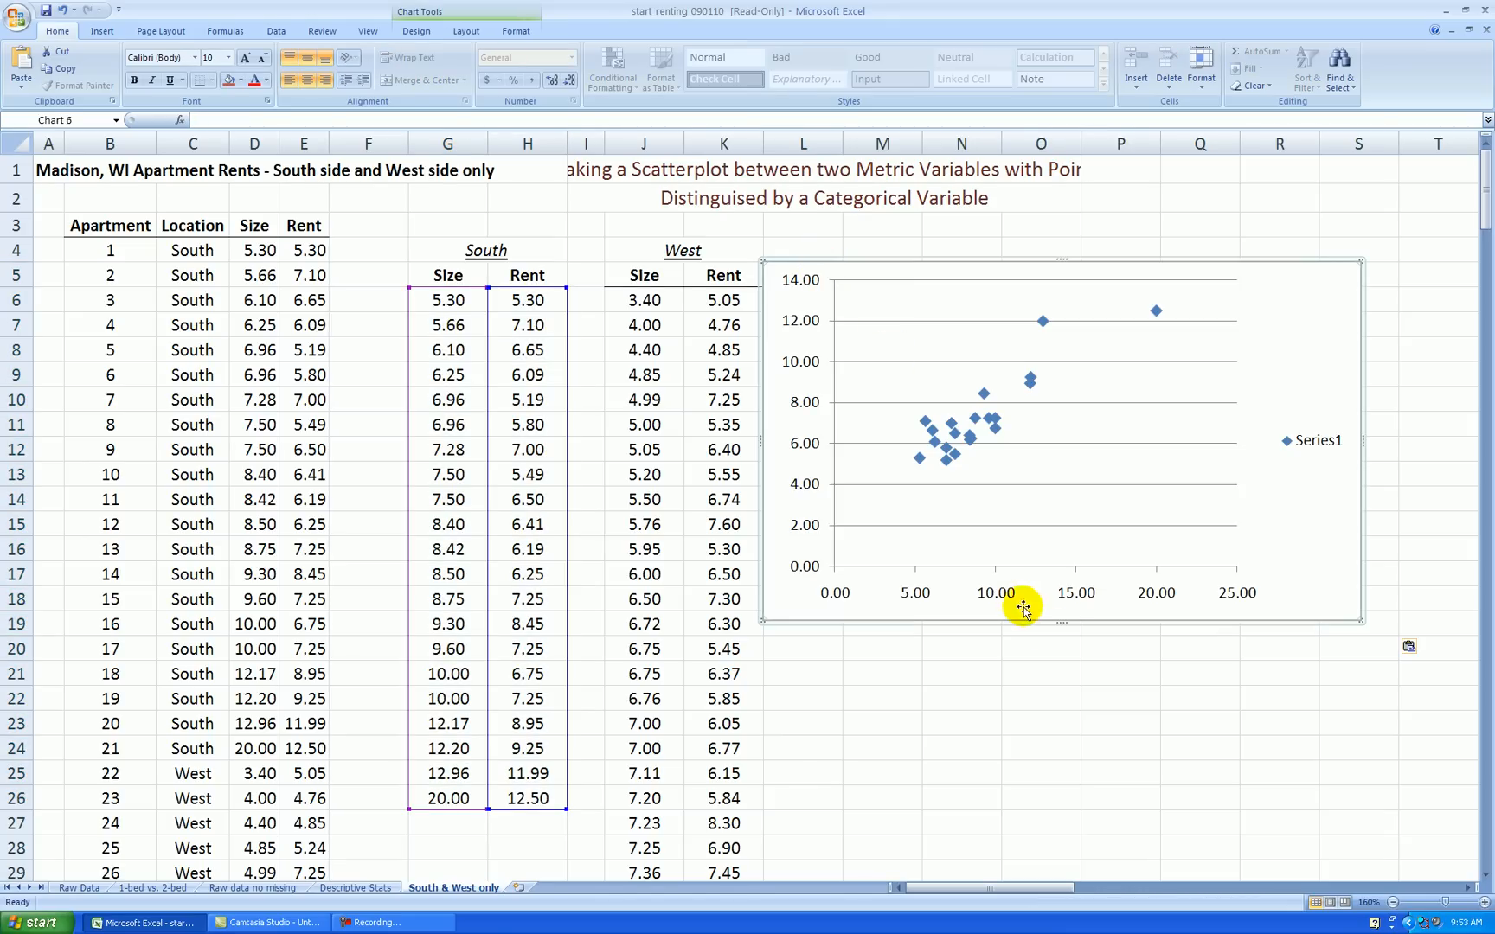
left_click_drag(1077, 707, 1080, 729)
left_click(1121, 224)
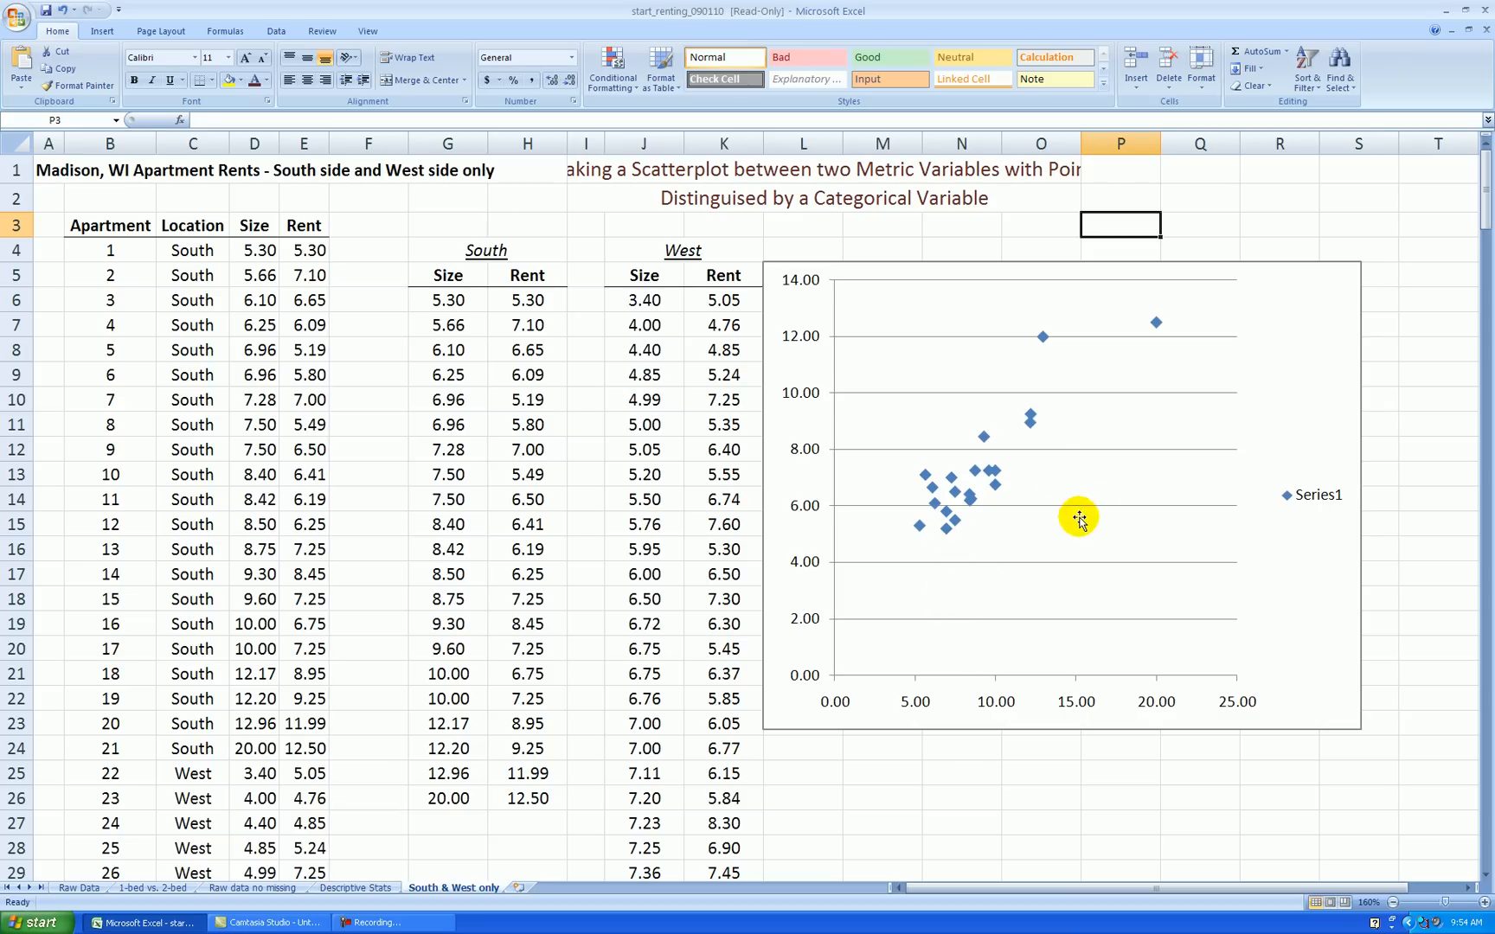
Rename the chart's existing data series "South" in its data source
right_click(1083, 420)
left_click(1138, 478)
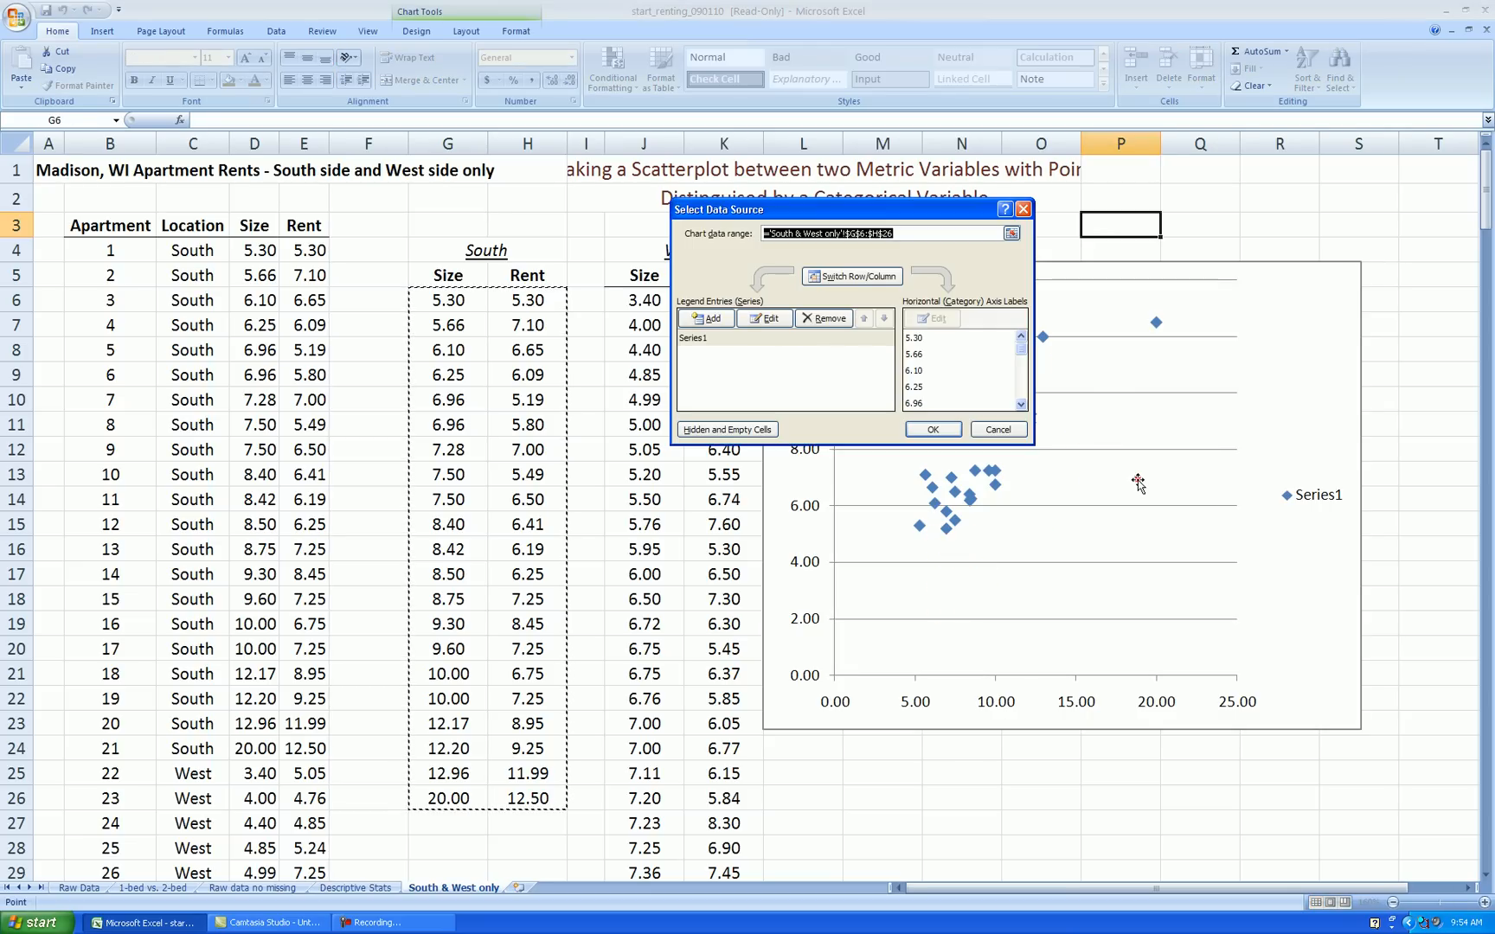
left_click(708, 339)
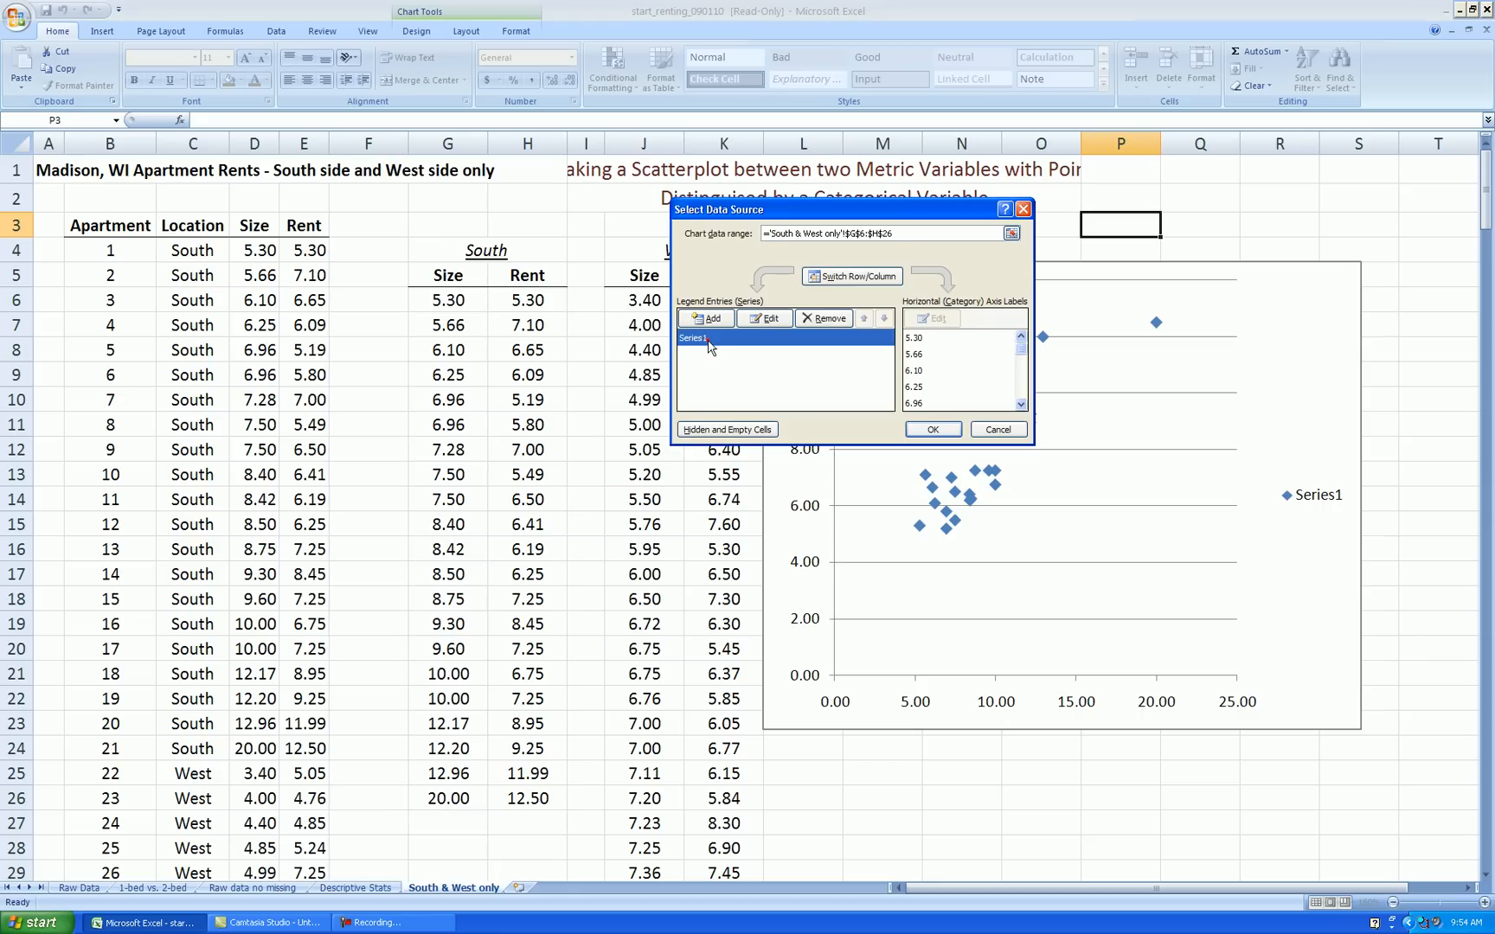
left_click(769, 318)
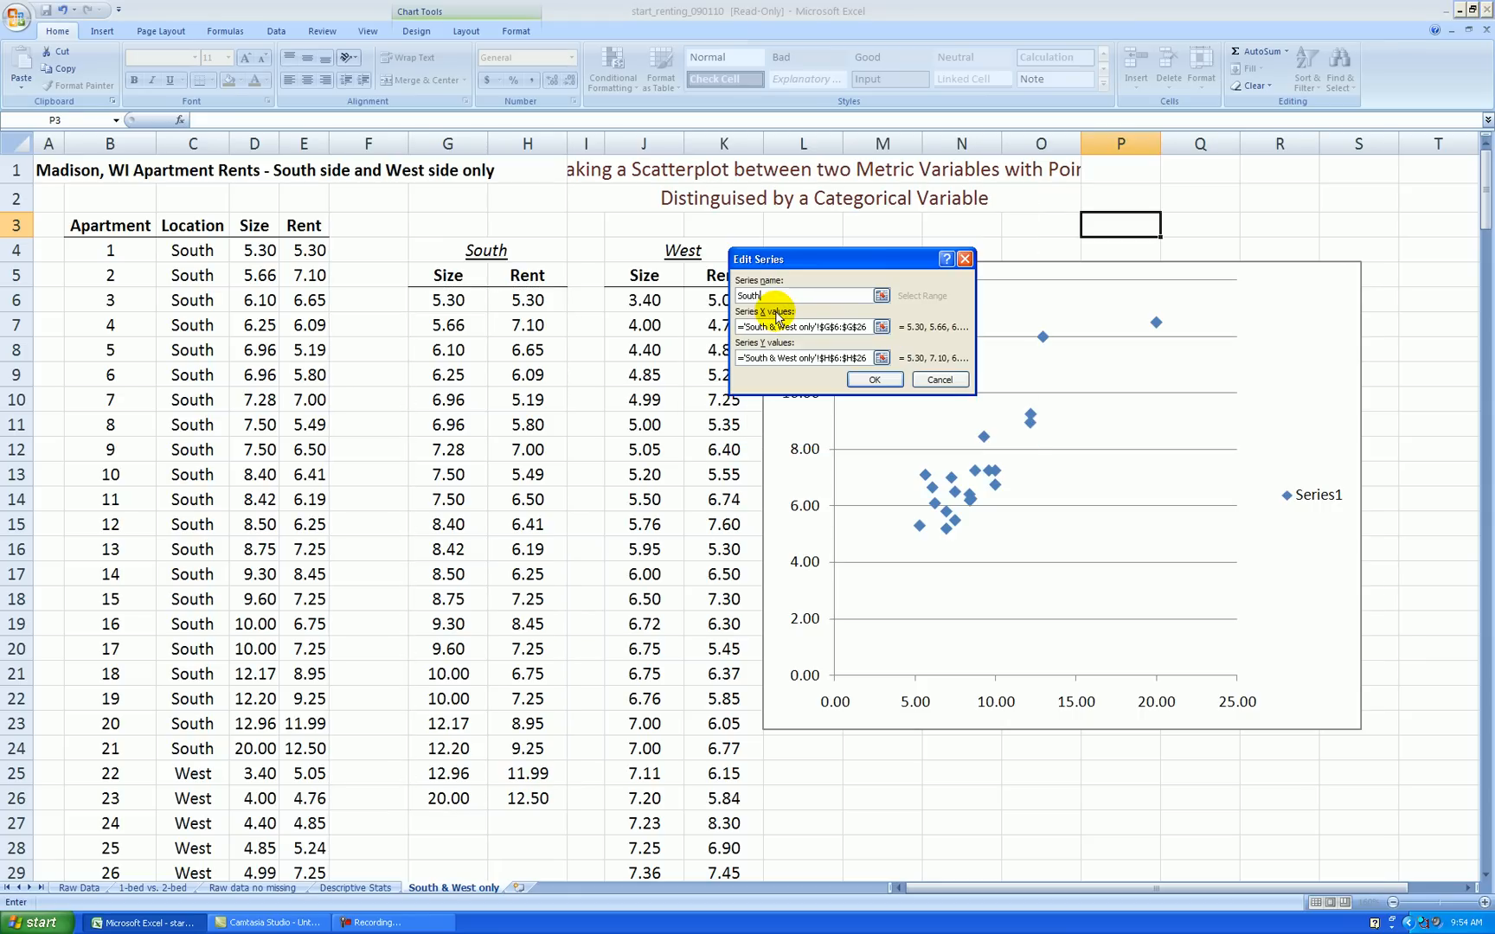
left_click(874, 381)
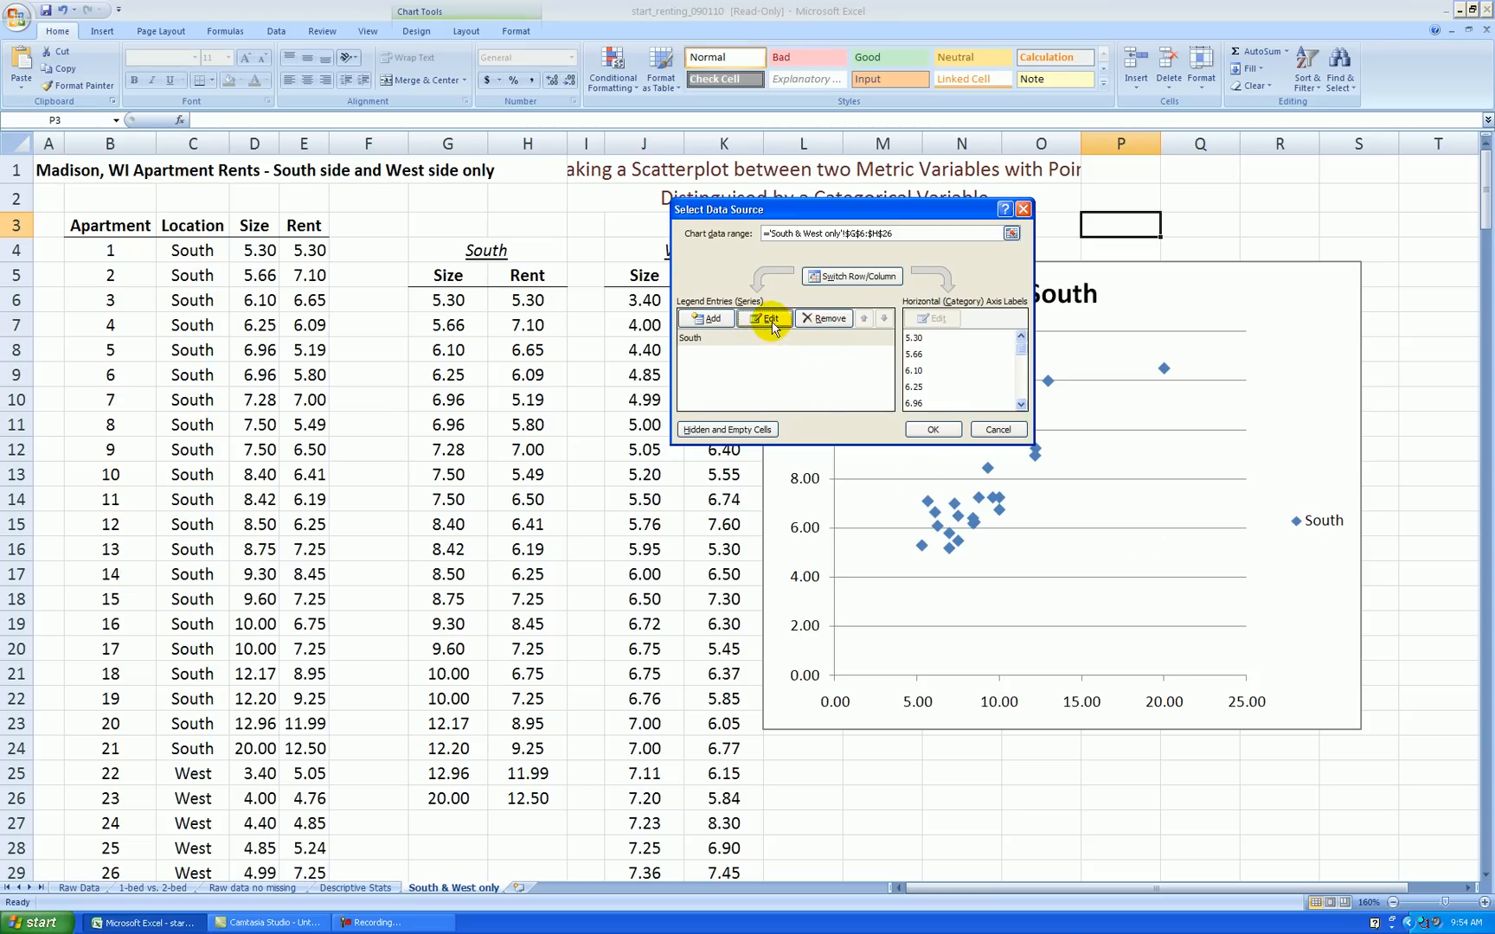
Add a second series named "West" to the chart with the West sizes J6:J90 as its X values
left_click(707, 320)
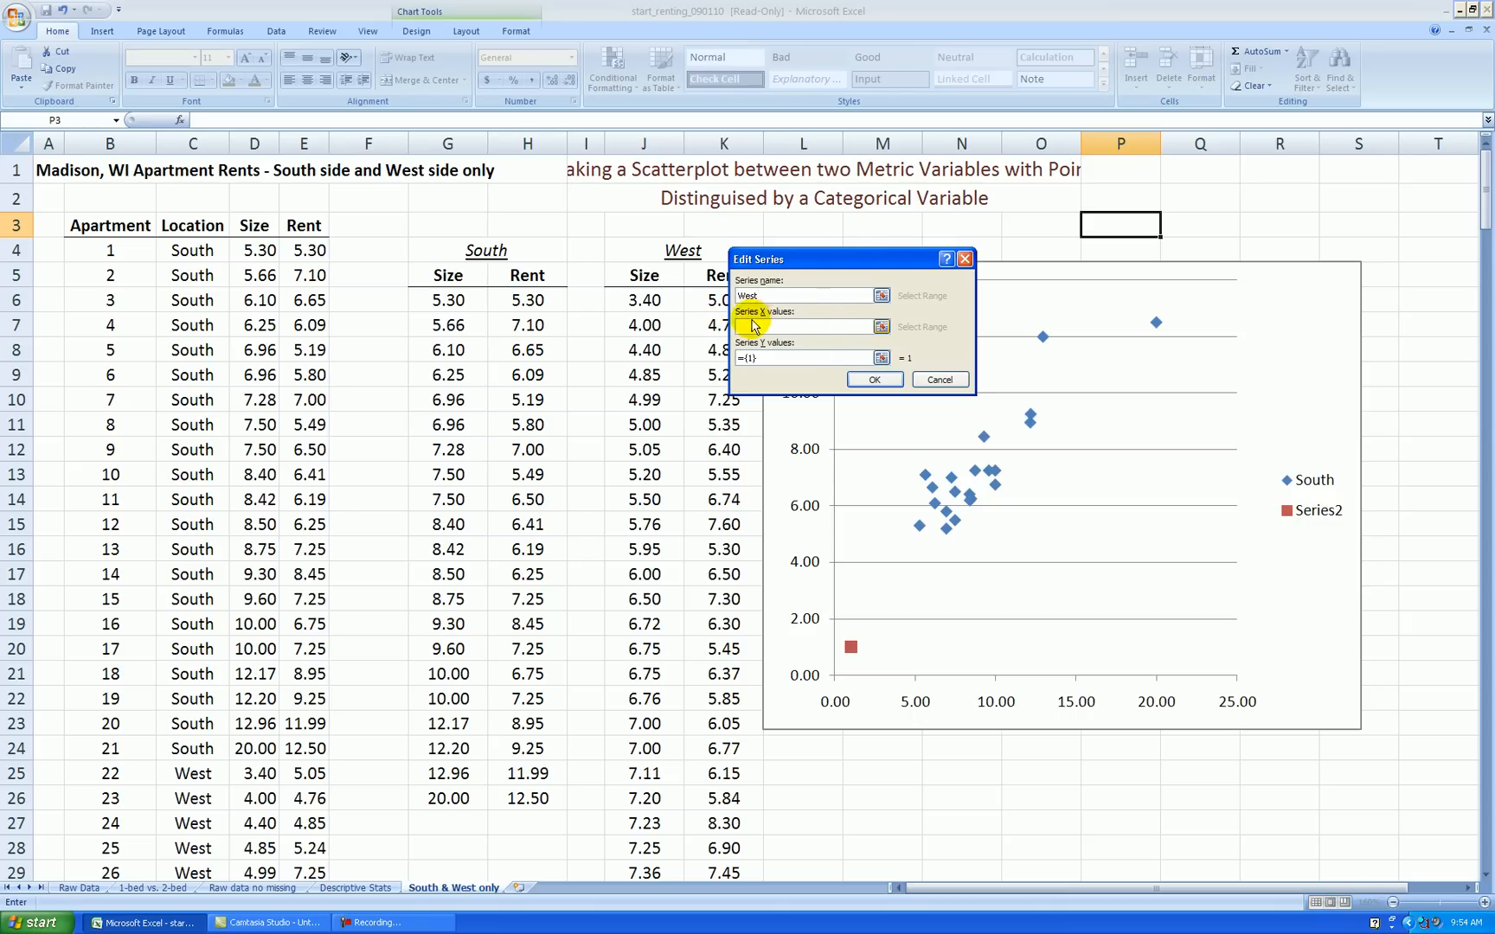
left_click_drag(846, 261, 883, 251)
left_click(920, 316)
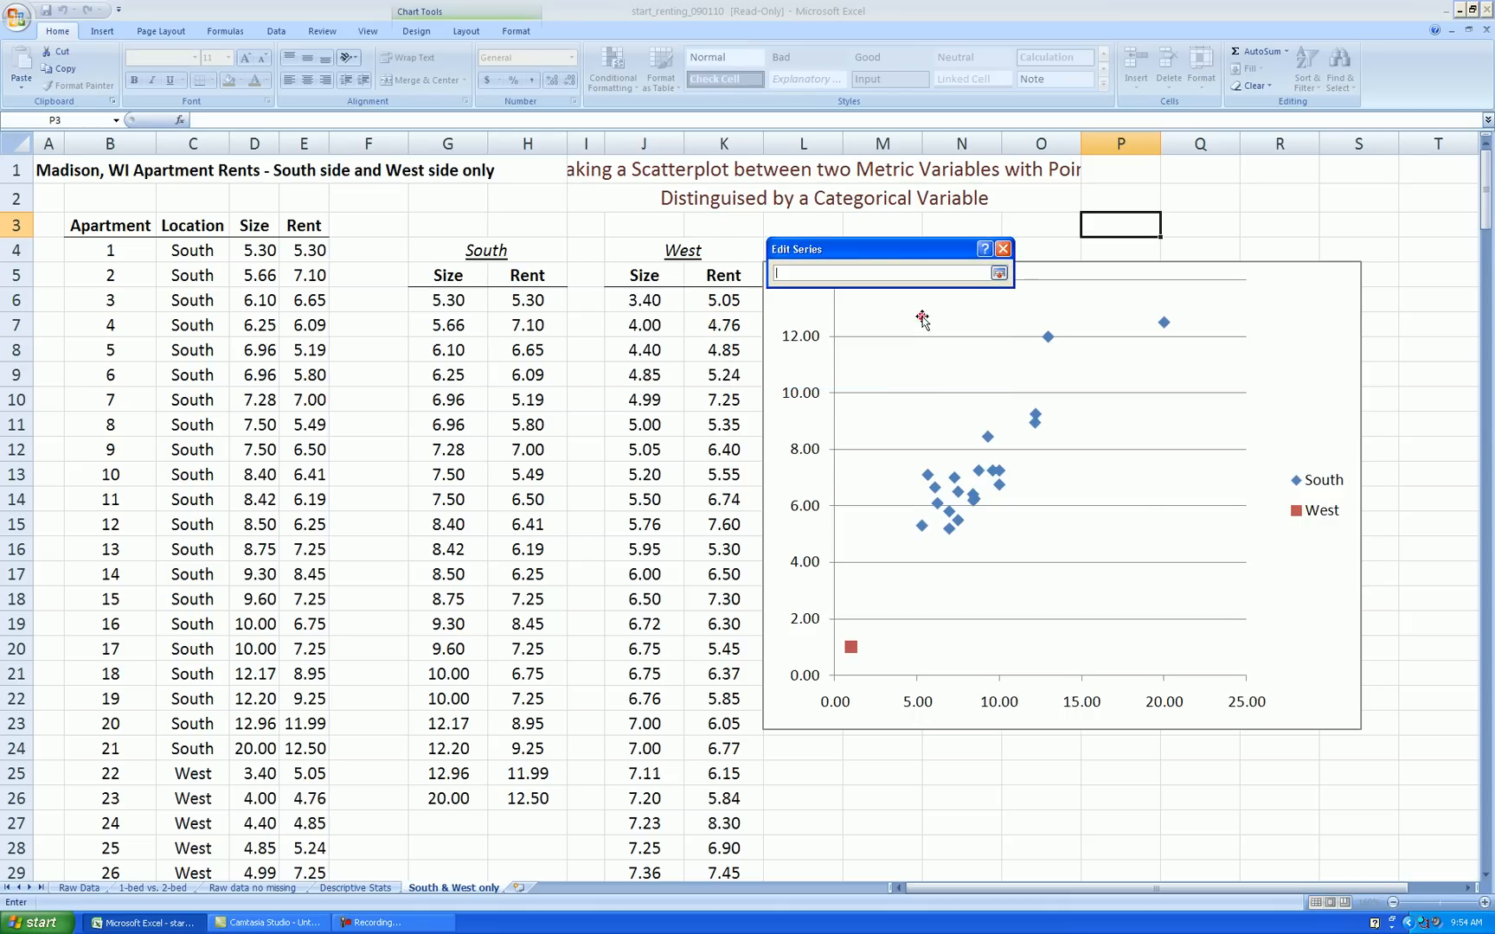
left_click_drag(657, 300, 652, 357)
key("ctrl+shift+Down")
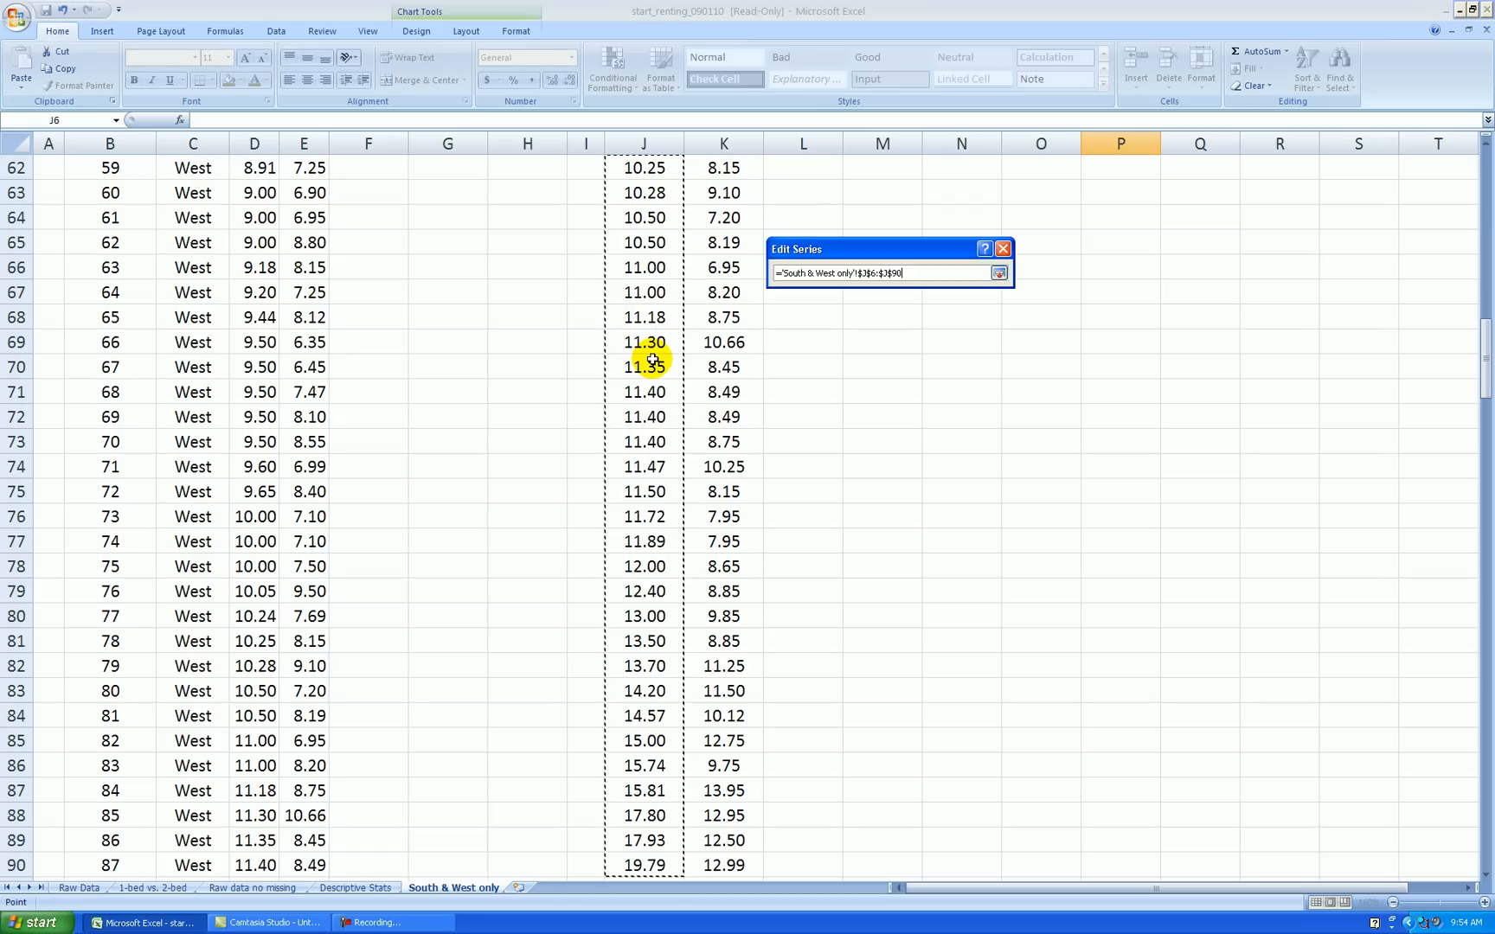
left_click(999, 273)
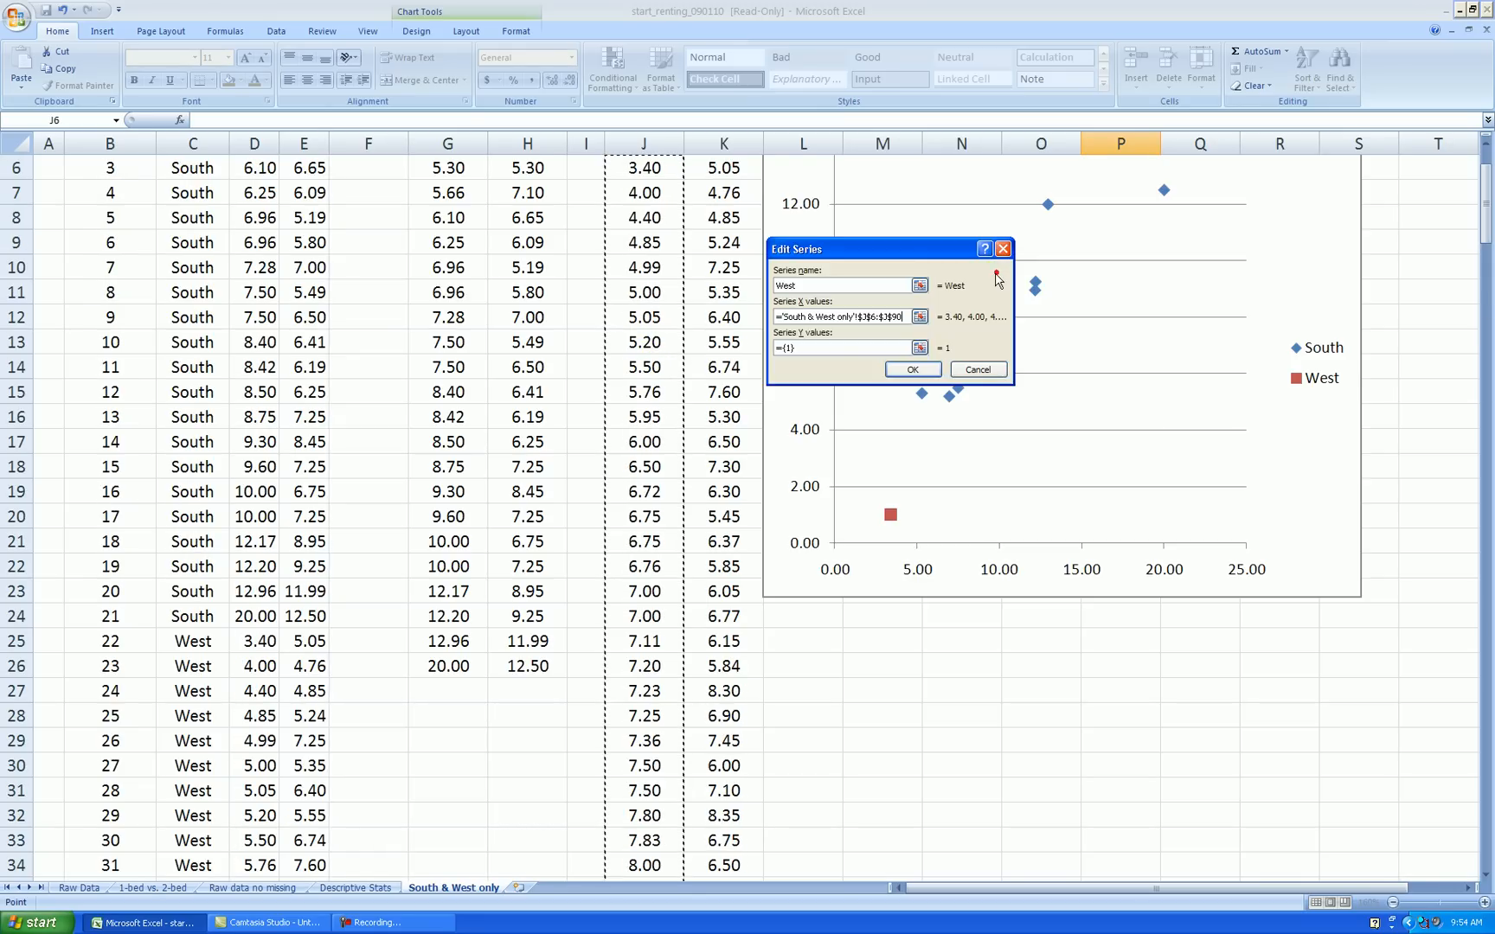
Set the West series' Y values to the West rents K6:K90 and apply the chart's data source changes
left_click(919, 348)
scroll(817, 200, "up", 2)
left_click_drag(734, 298, 729, 347)
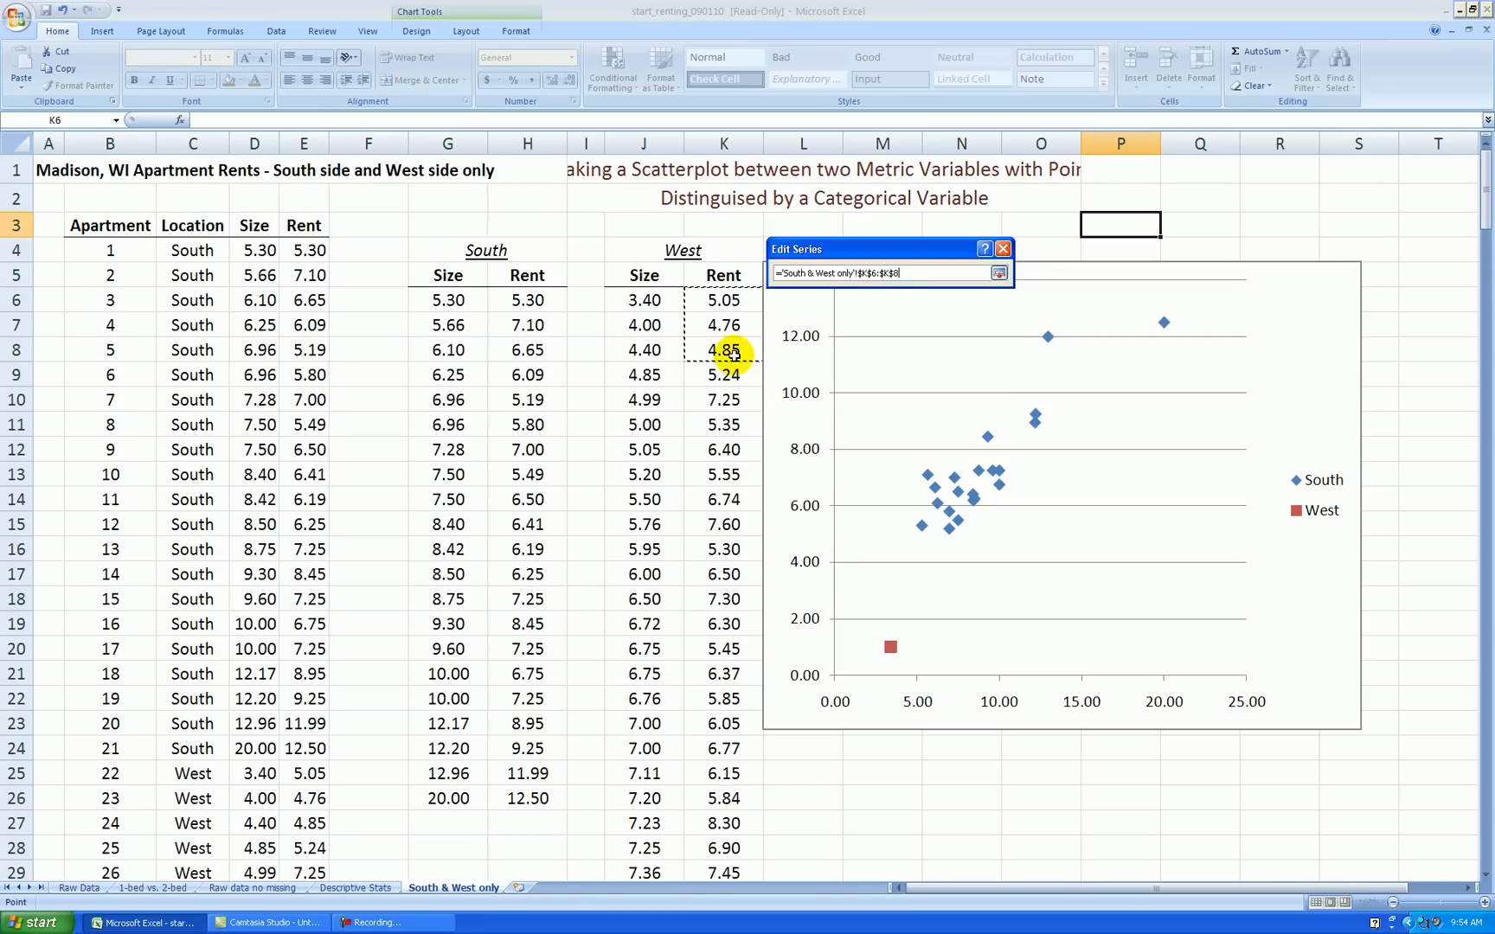
key("ctrl+shift+Down")
left_click(997, 273)
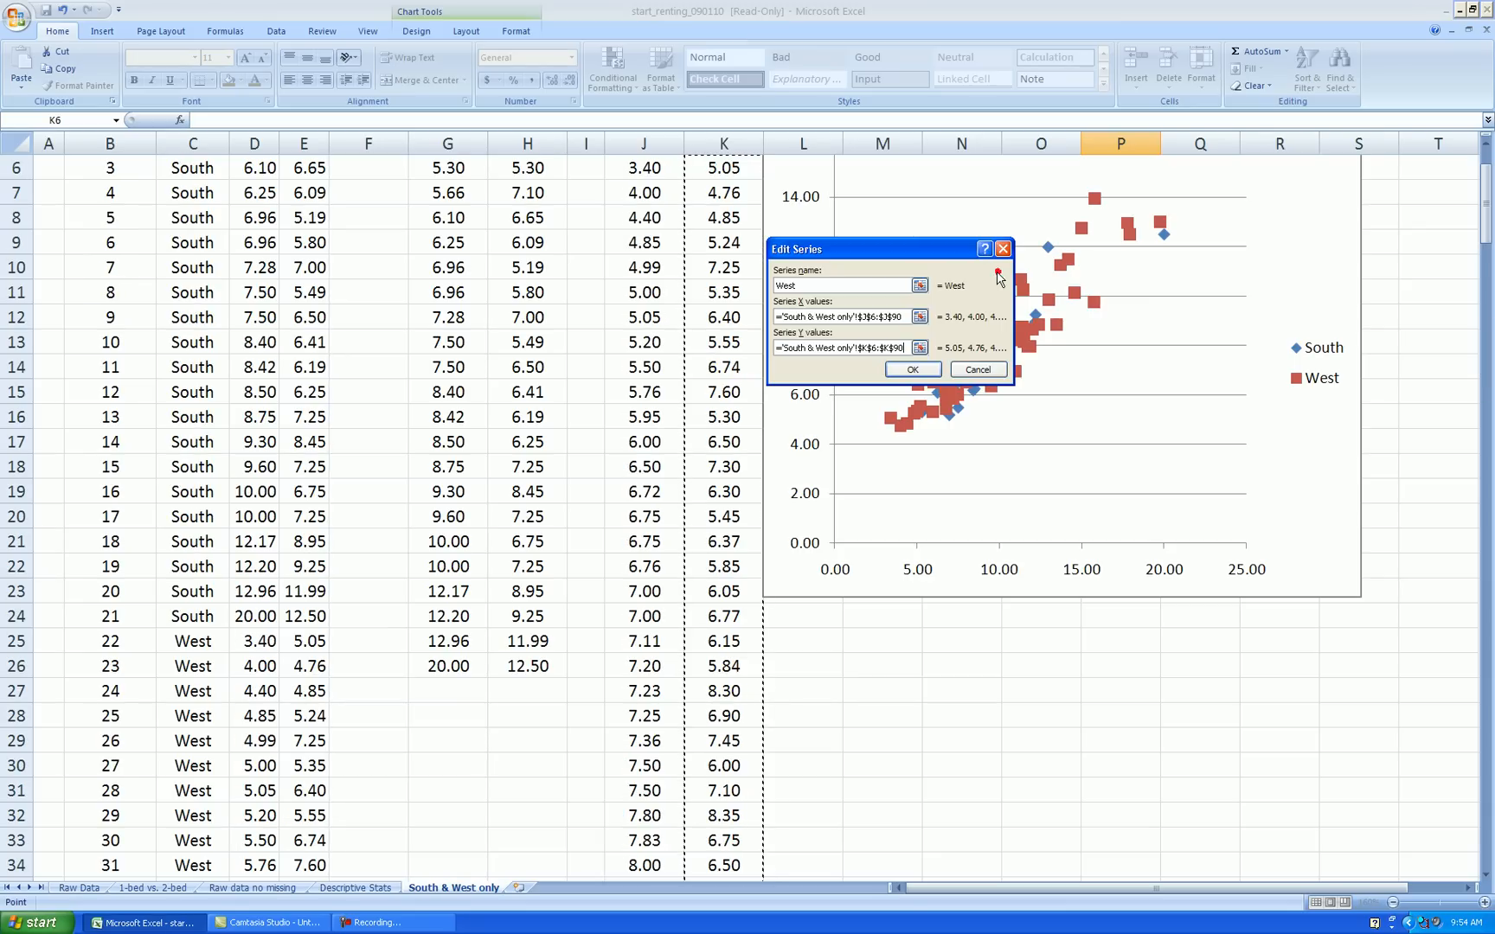
left_click(910, 368)
left_click(933, 429)
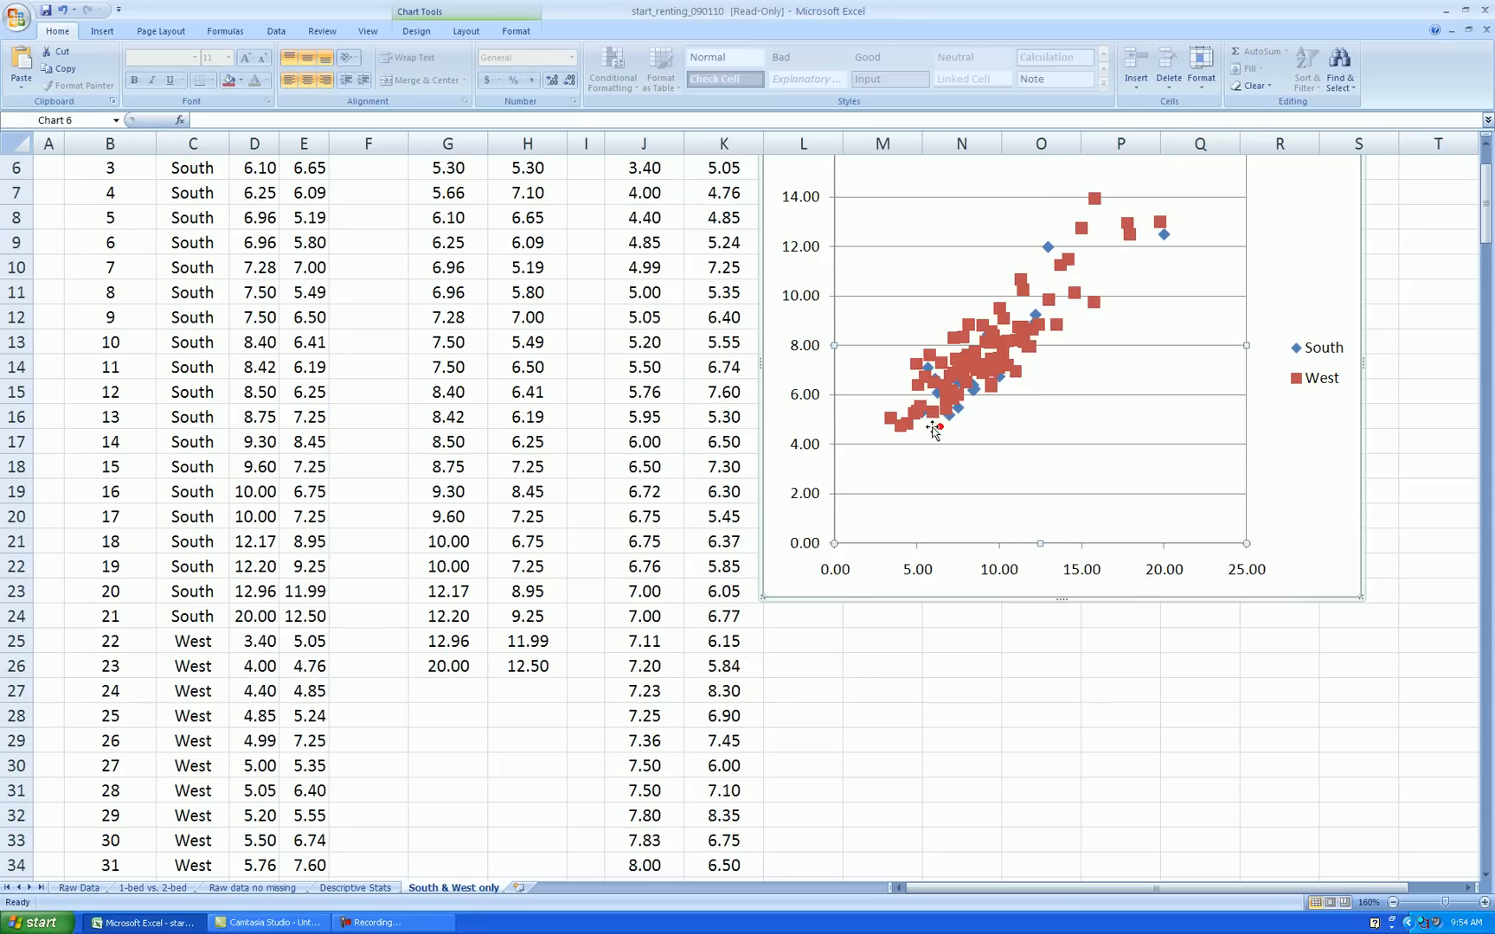
Remove the horizontal gridlines from the scatter chart
left_click(1038, 665)
scroll(1012, 623, "up", 2)
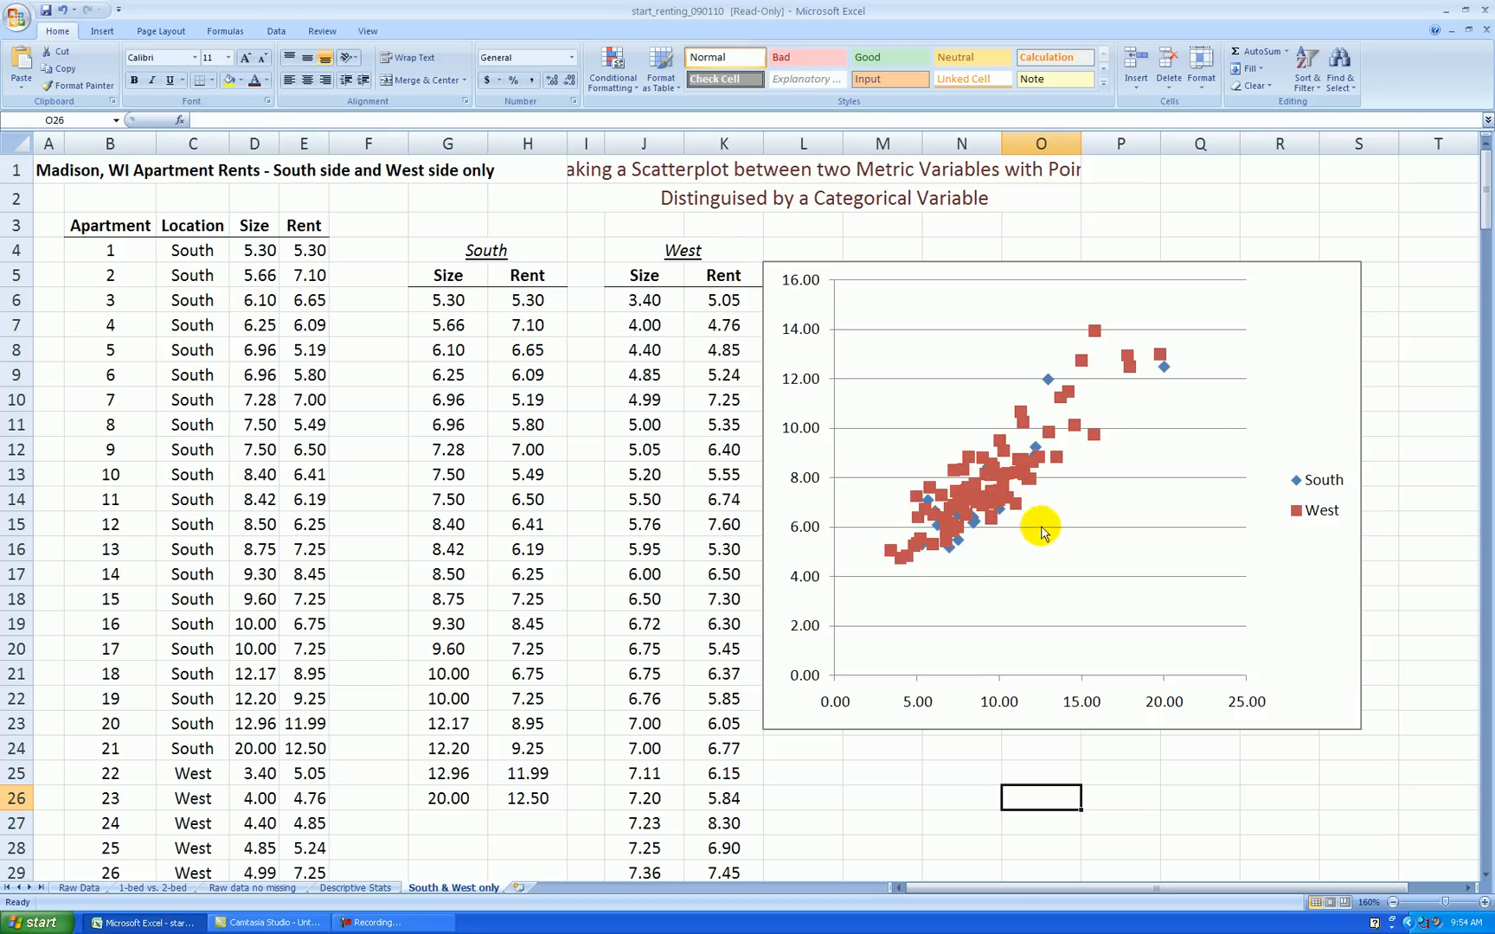
left_click_drag(1195, 888, 1225, 897)
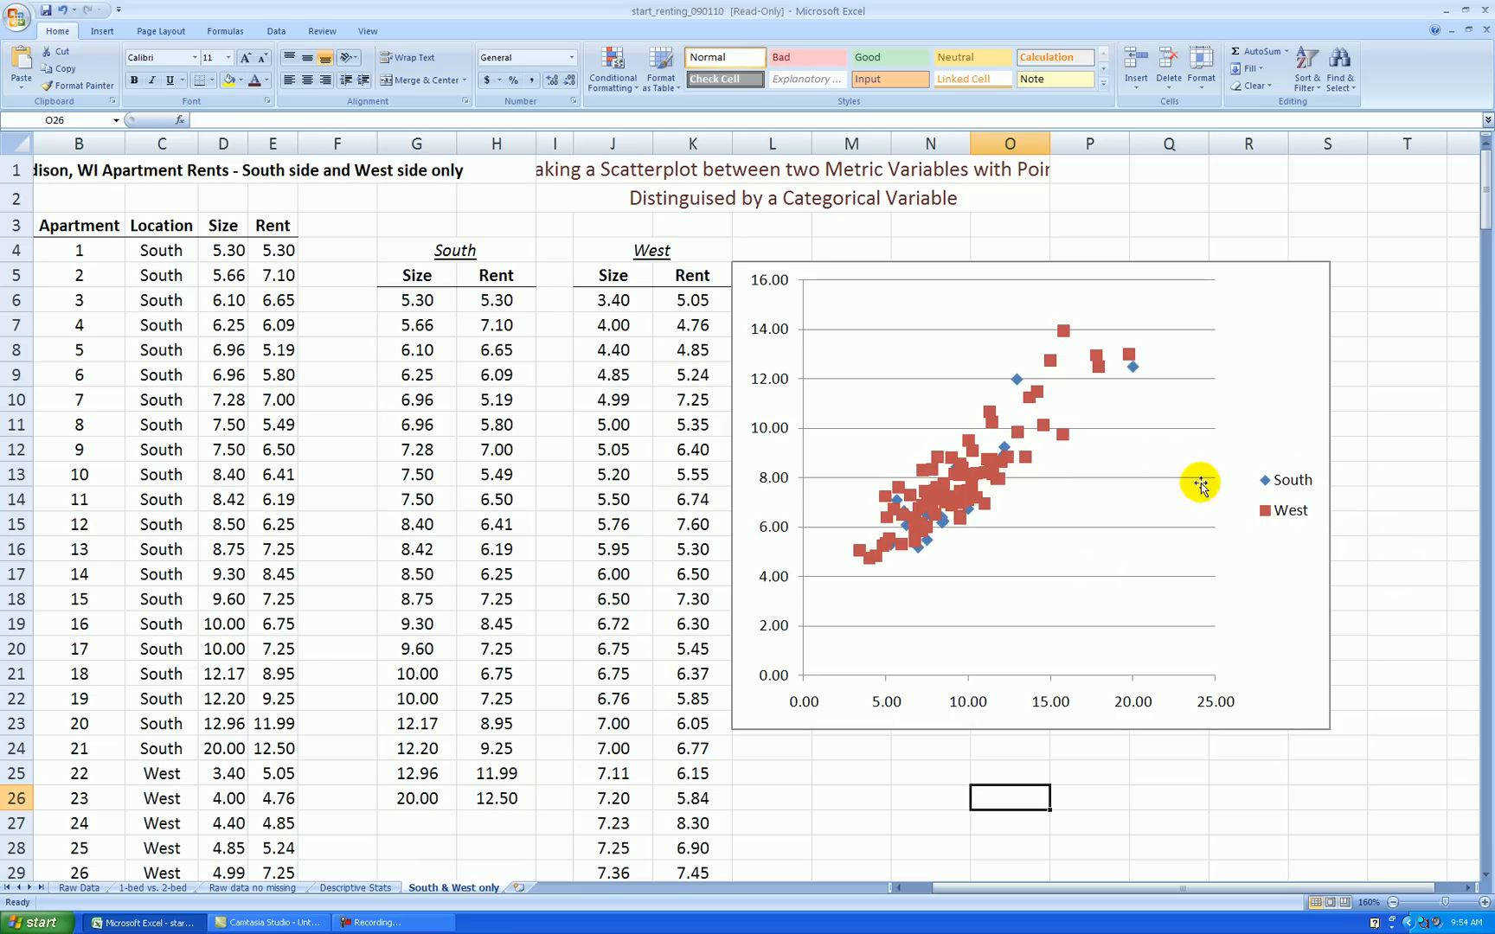
left_click(1168, 433)
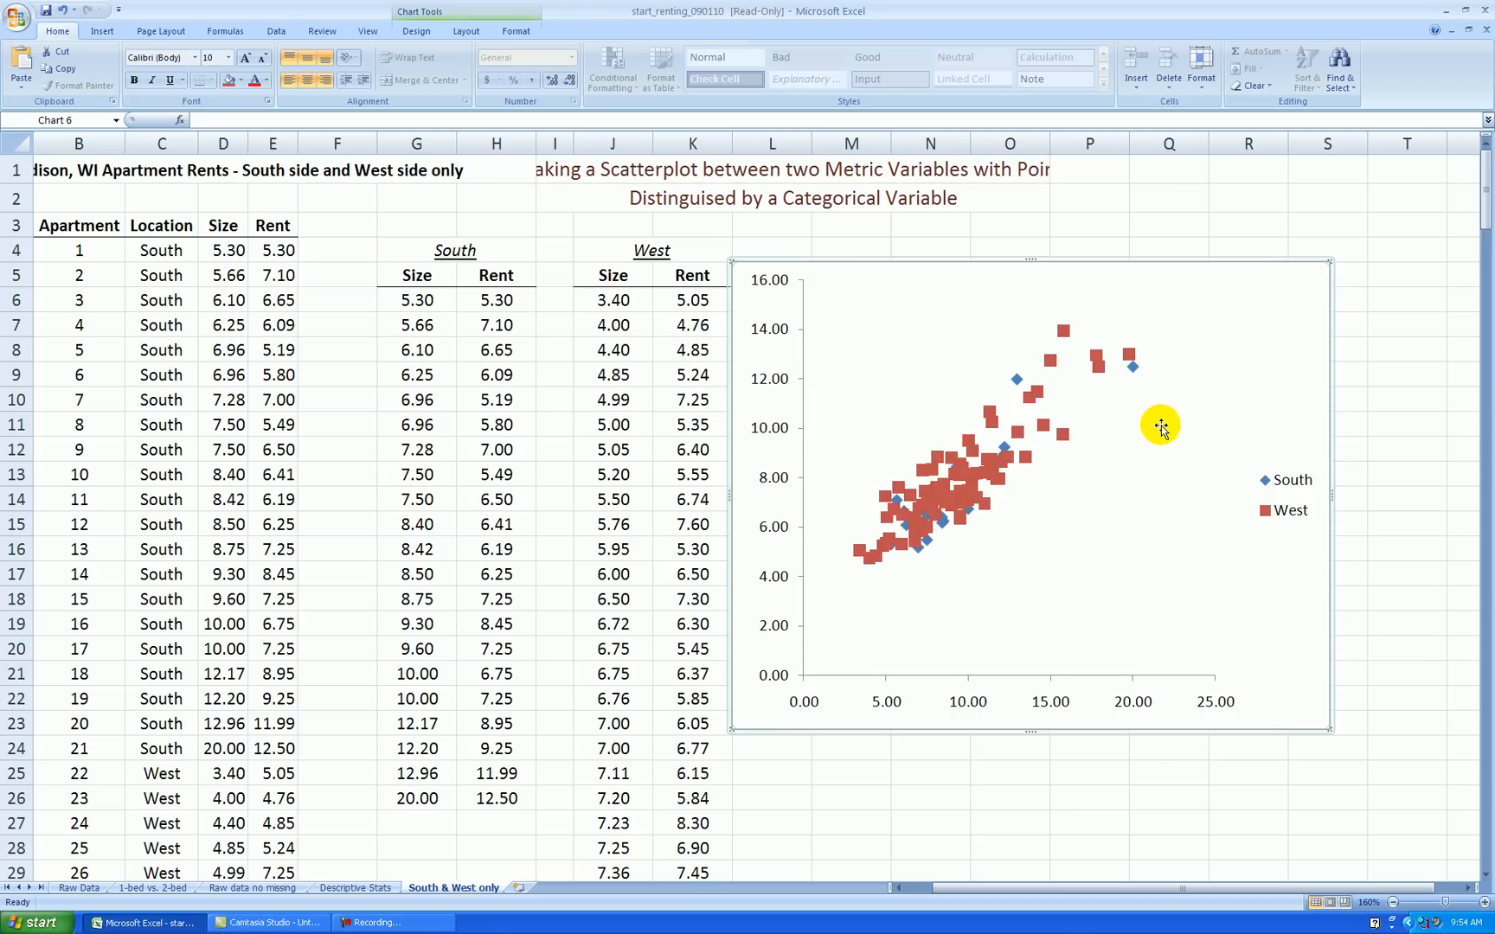
left_click(1378, 417)
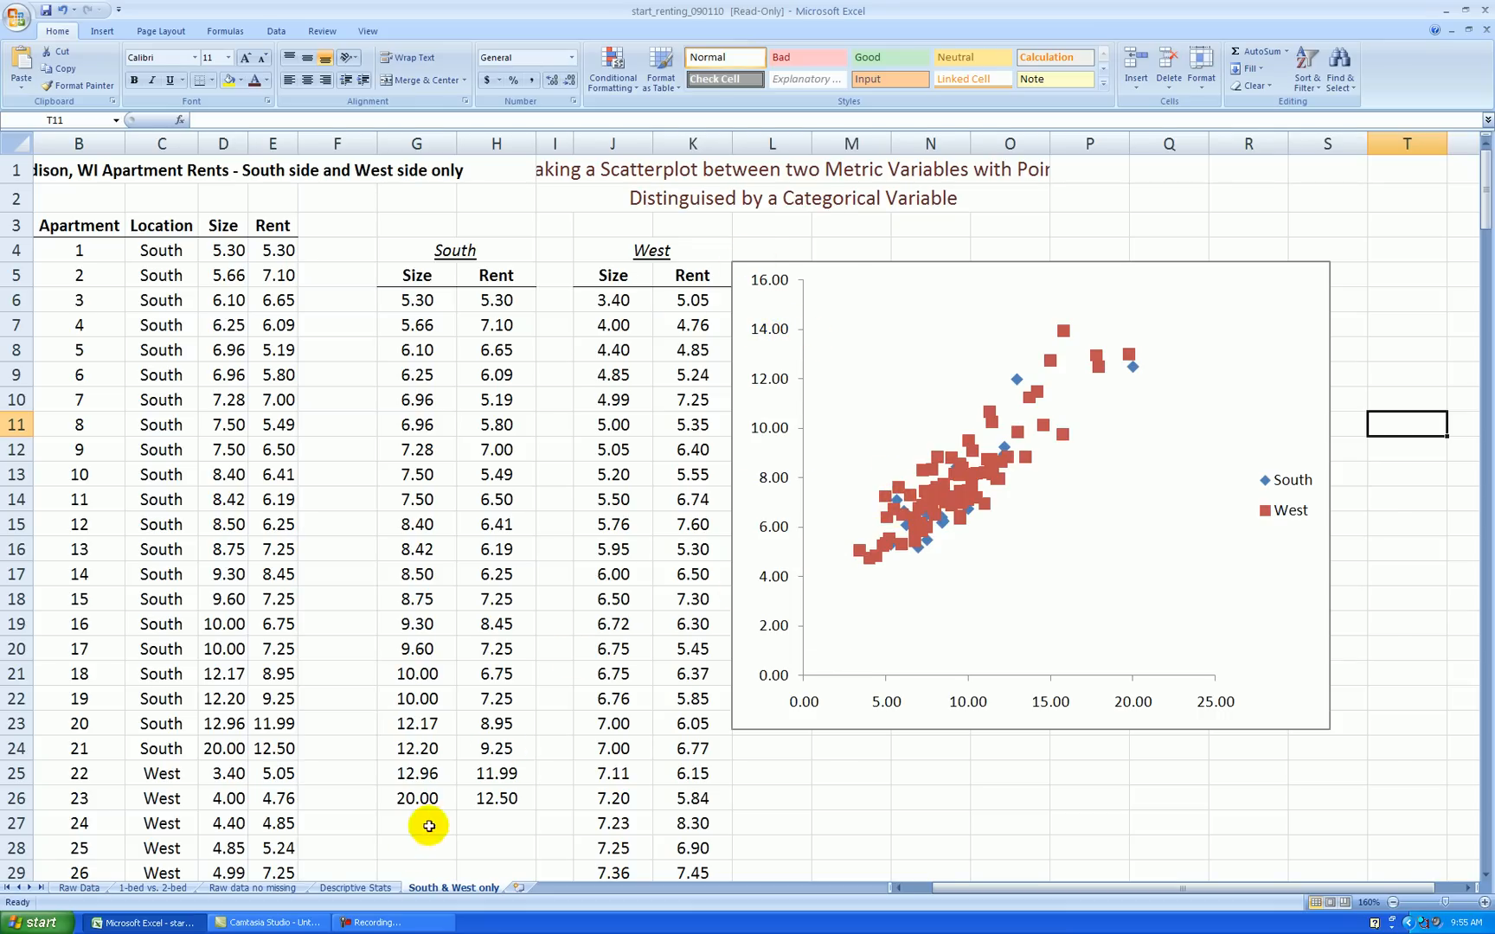
Check the minimum and maximum rents in the Rent by Location table on the Descriptive Stats sheet
left_click(380, 887)
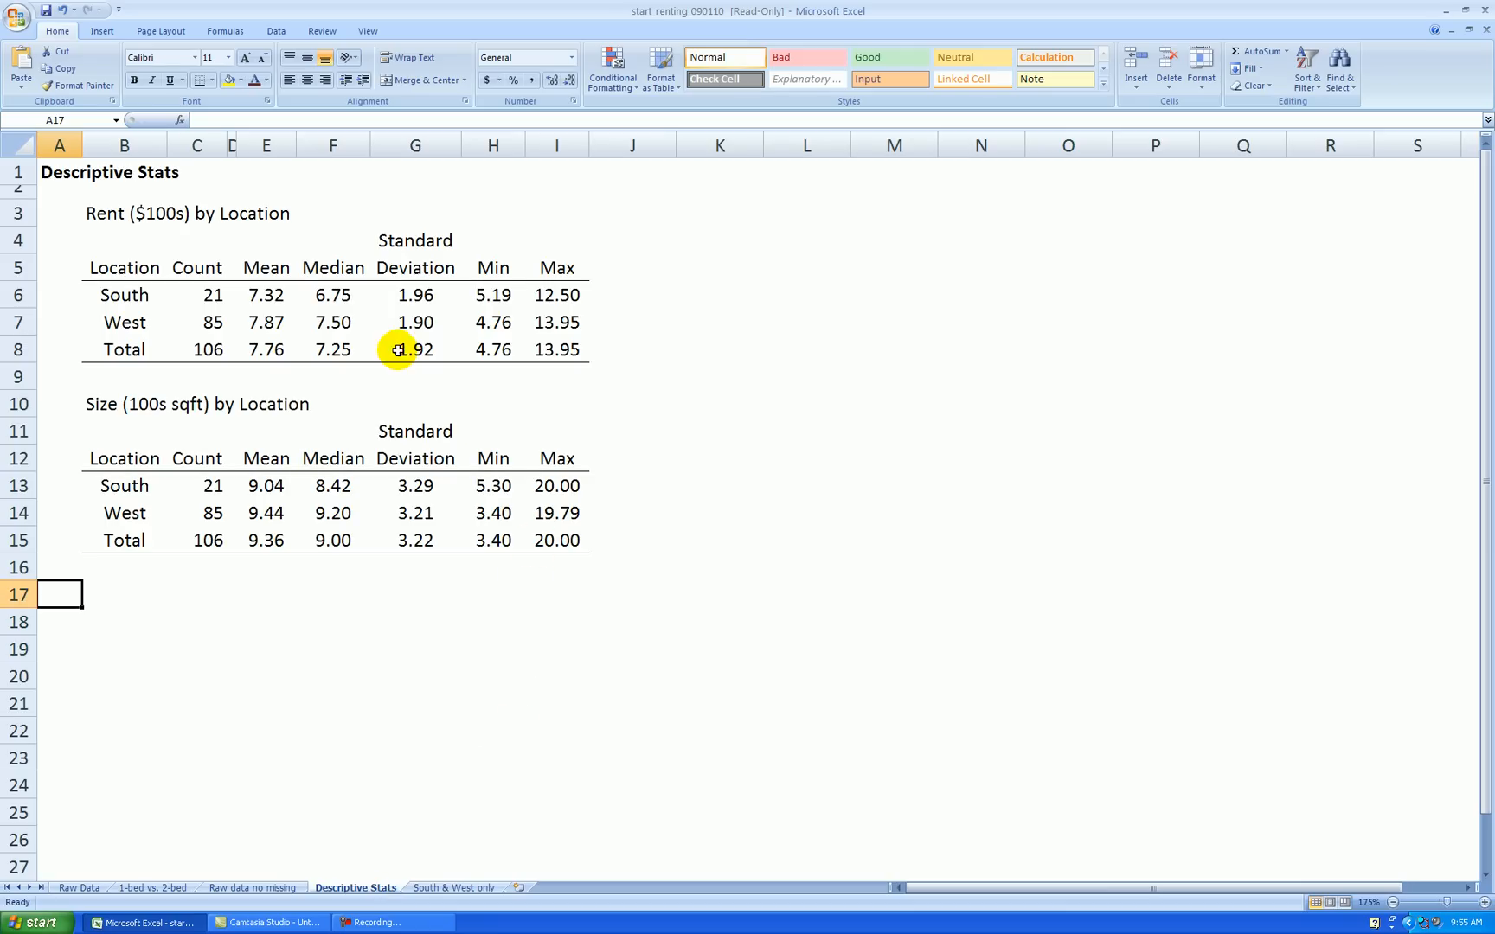
left_click(493, 295)
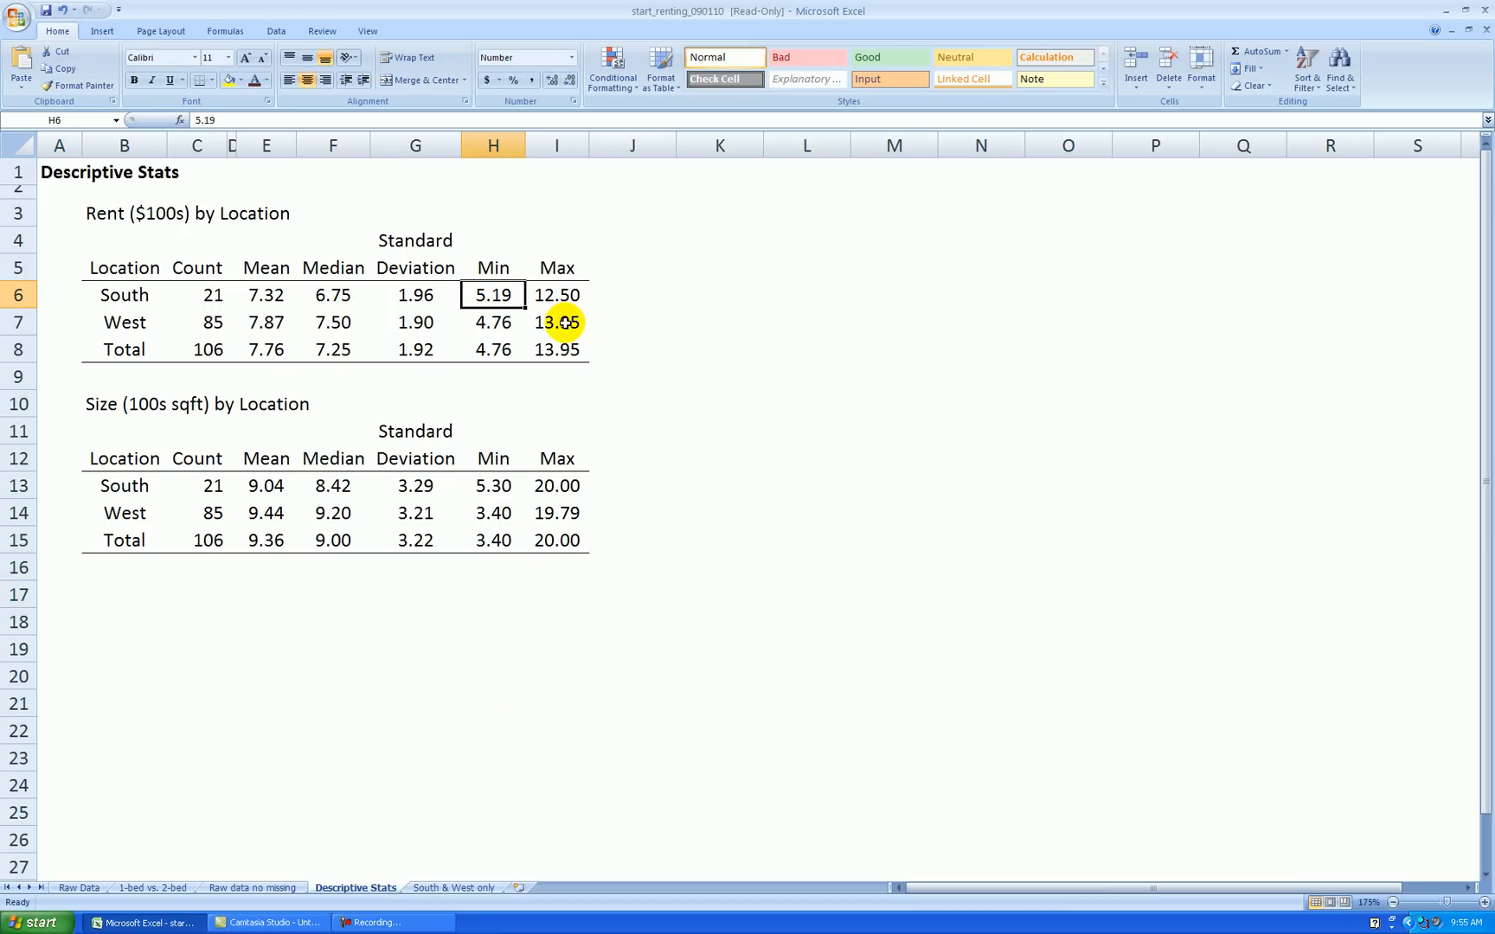
left_click(493, 350)
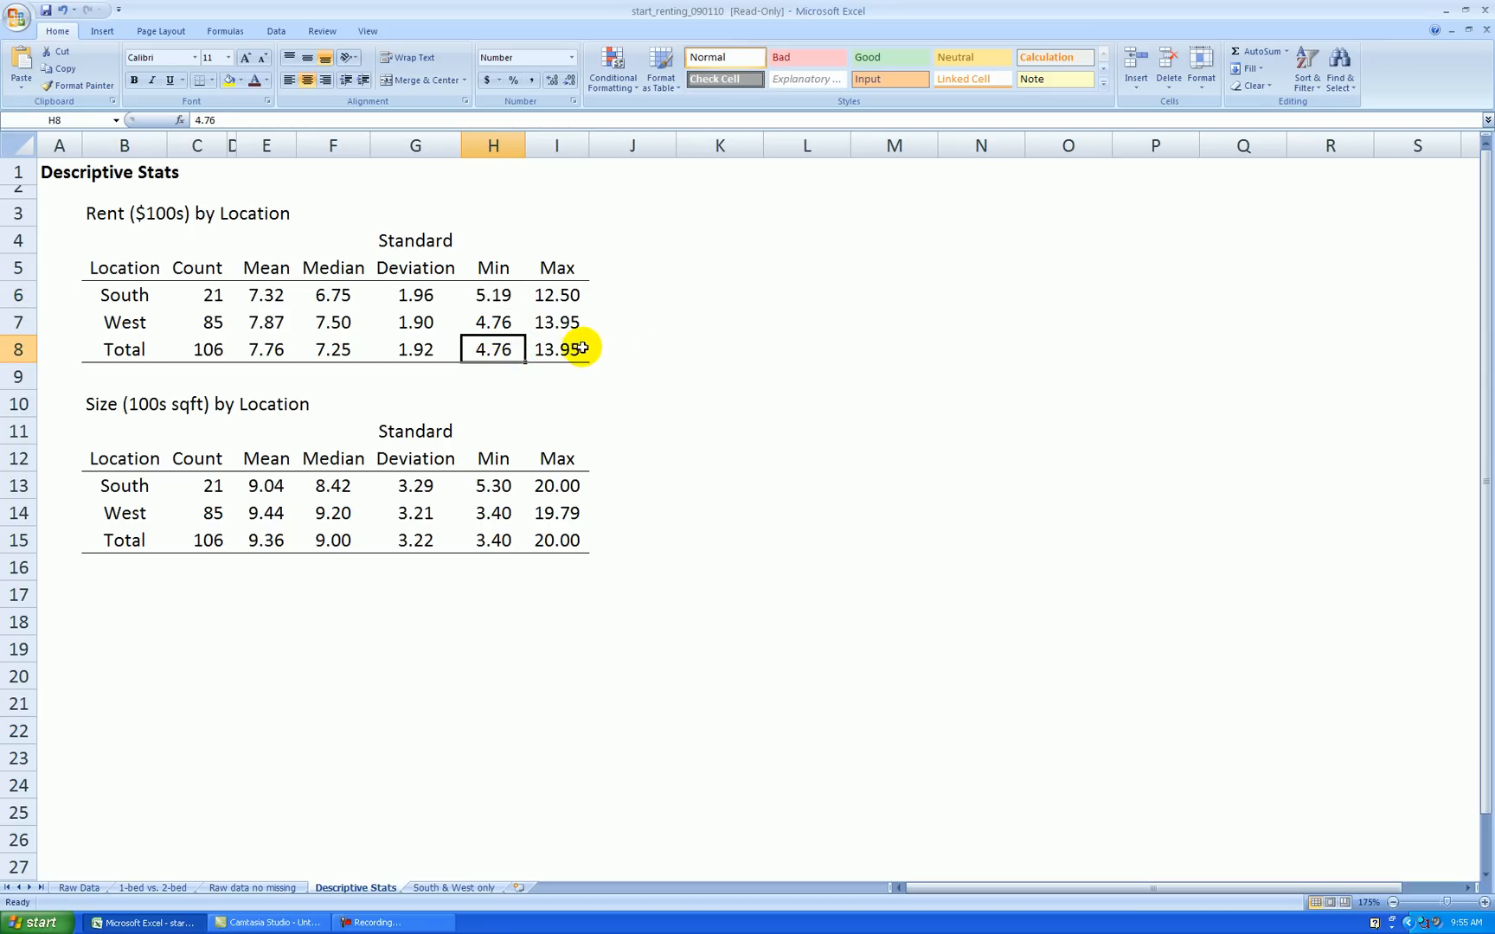
key("Right")
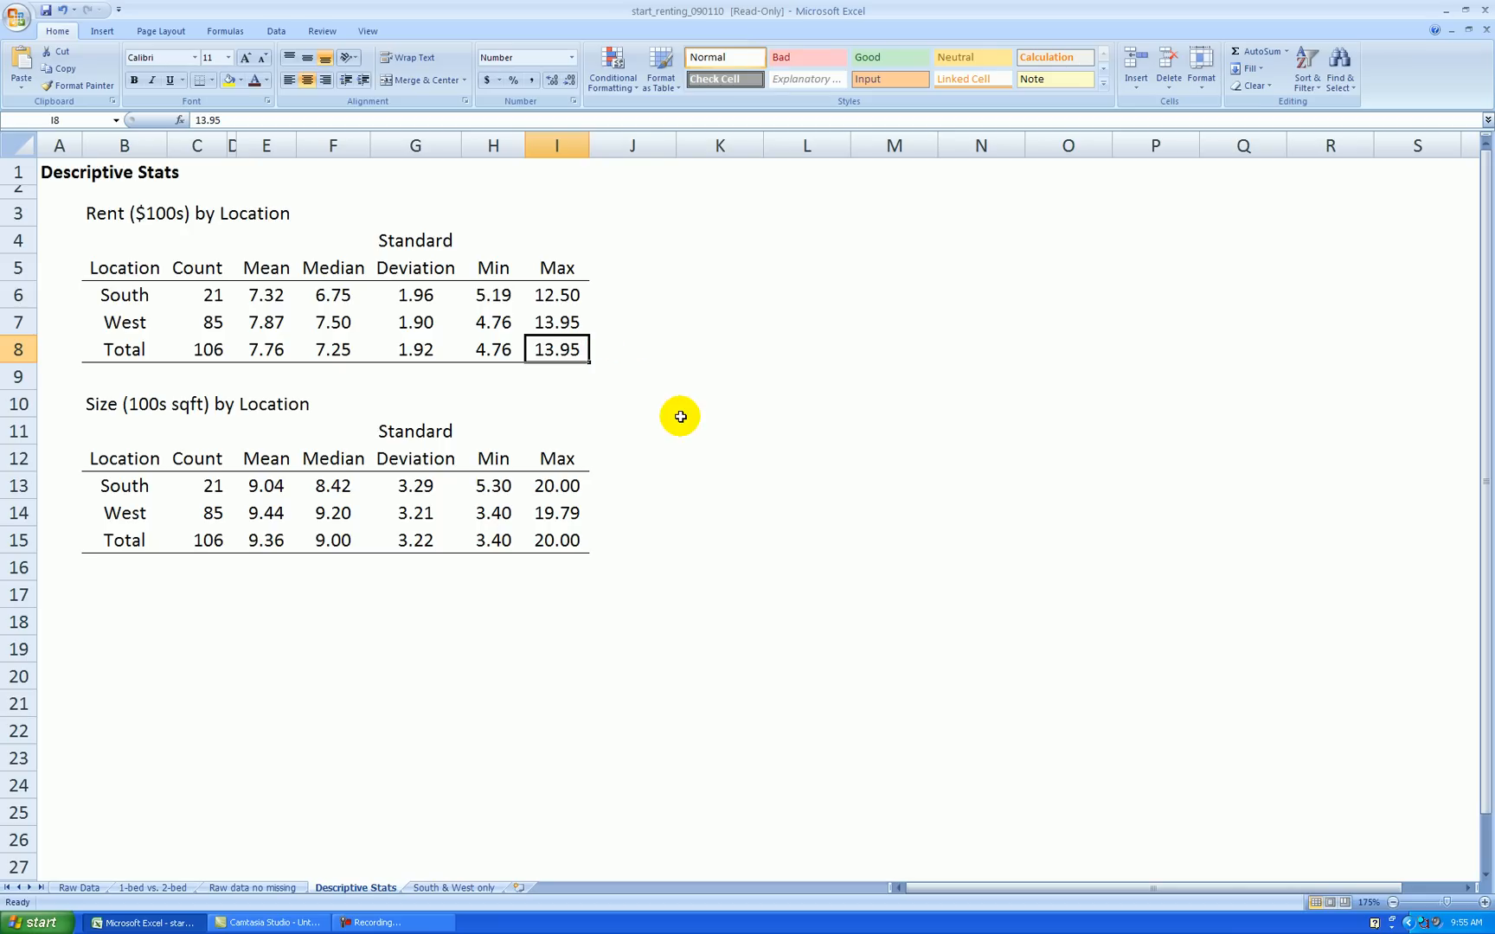
left_click_drag(486, 350, 540, 349)
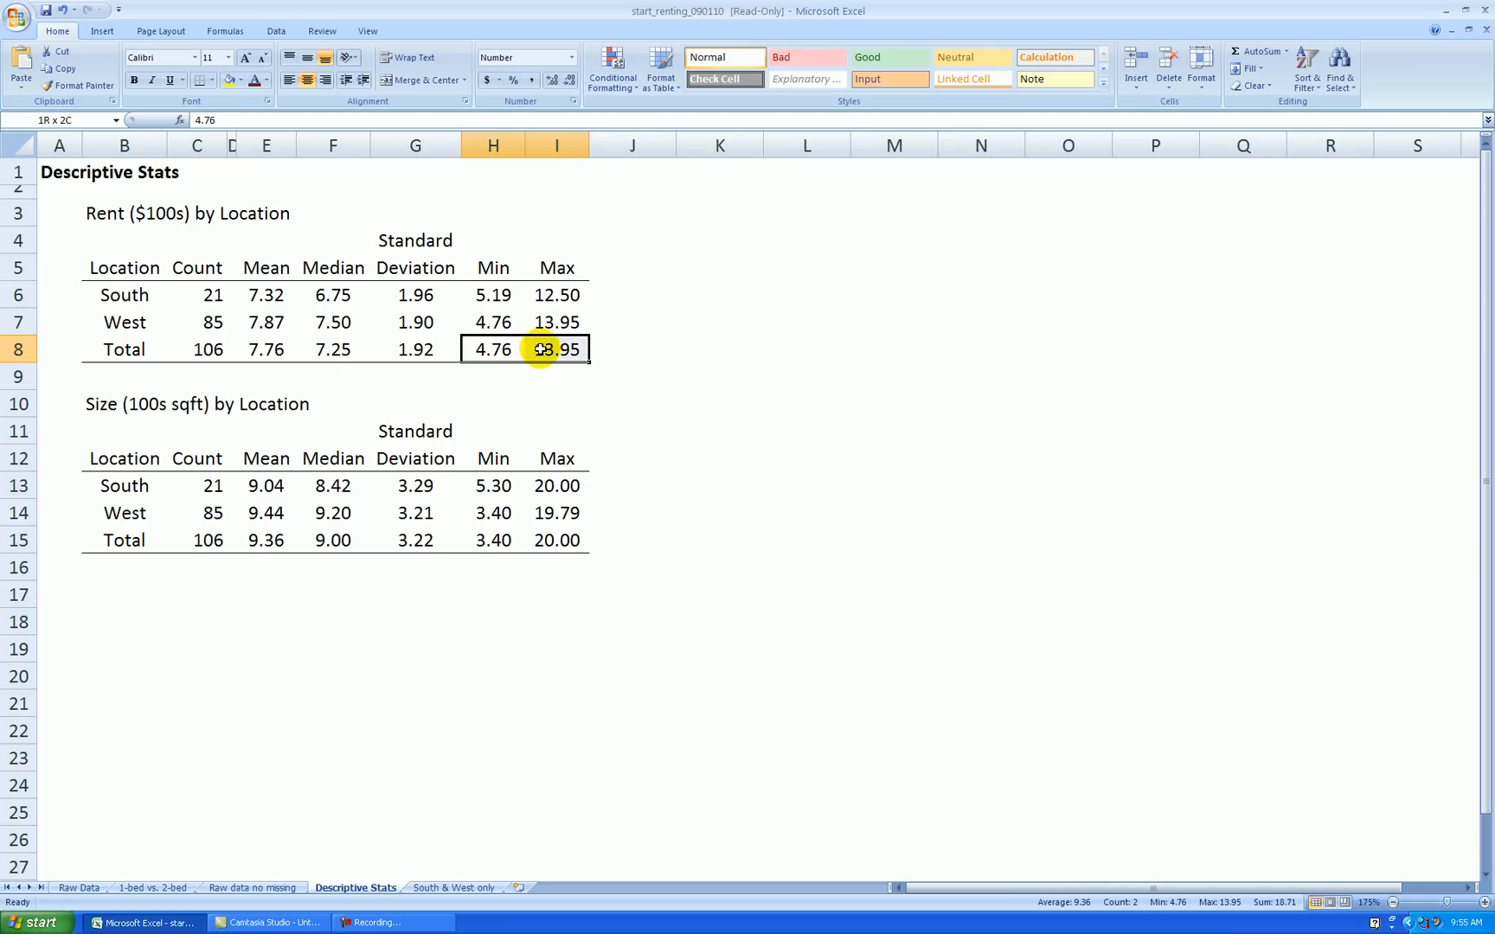
On the South & West only sheet, fix the scatter chart's vertical axis at minimum 4, maximum 14 and major unit 4
left_click(469, 887)
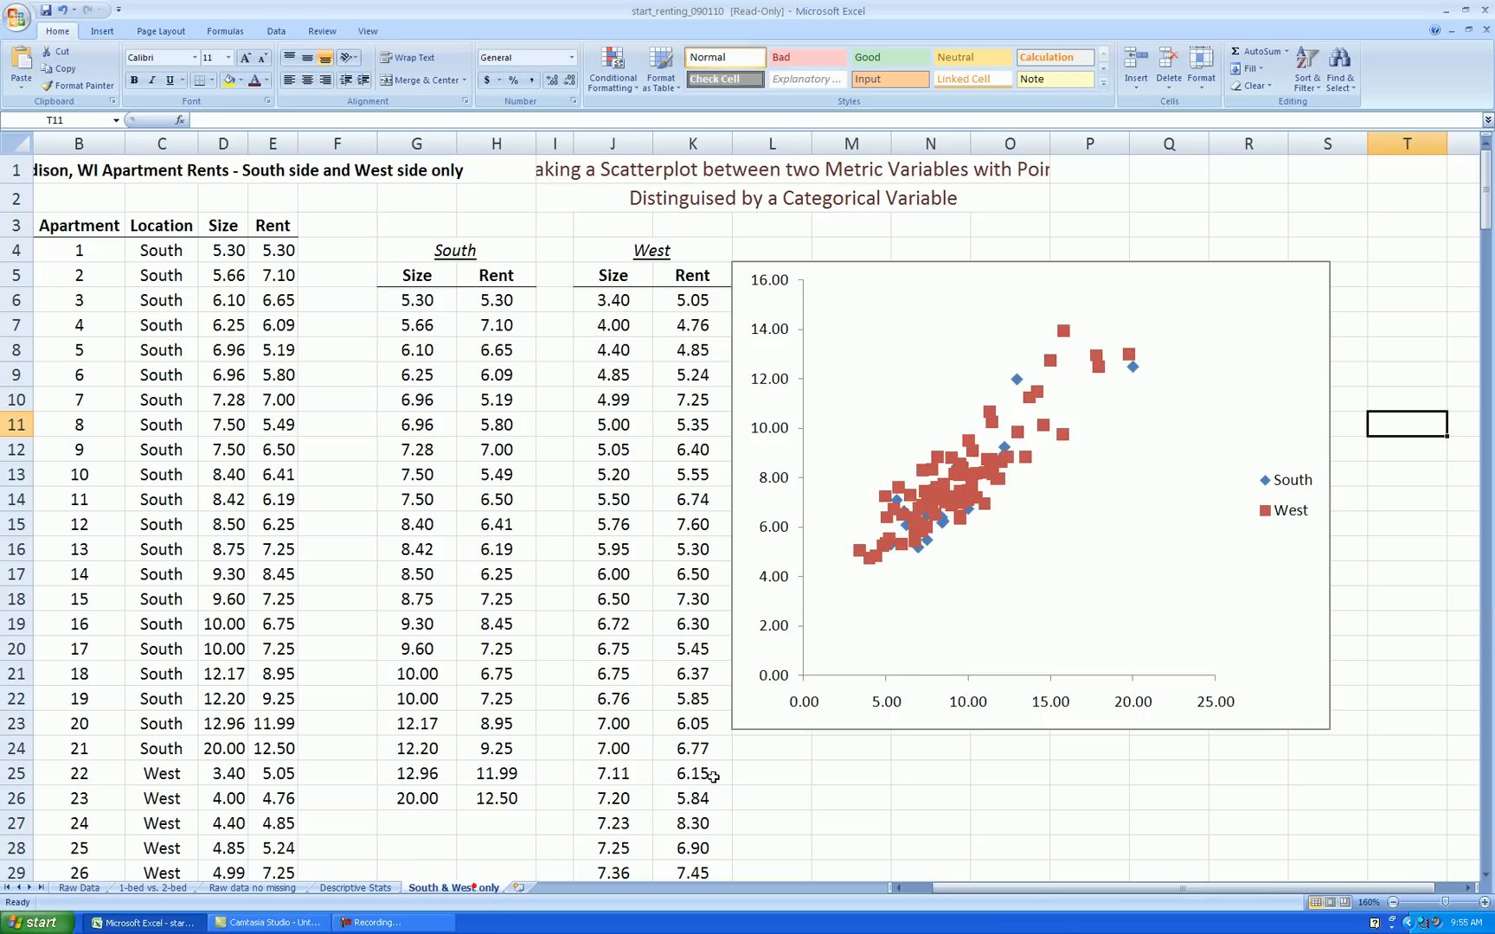
right_click(769, 331)
left_click(817, 479)
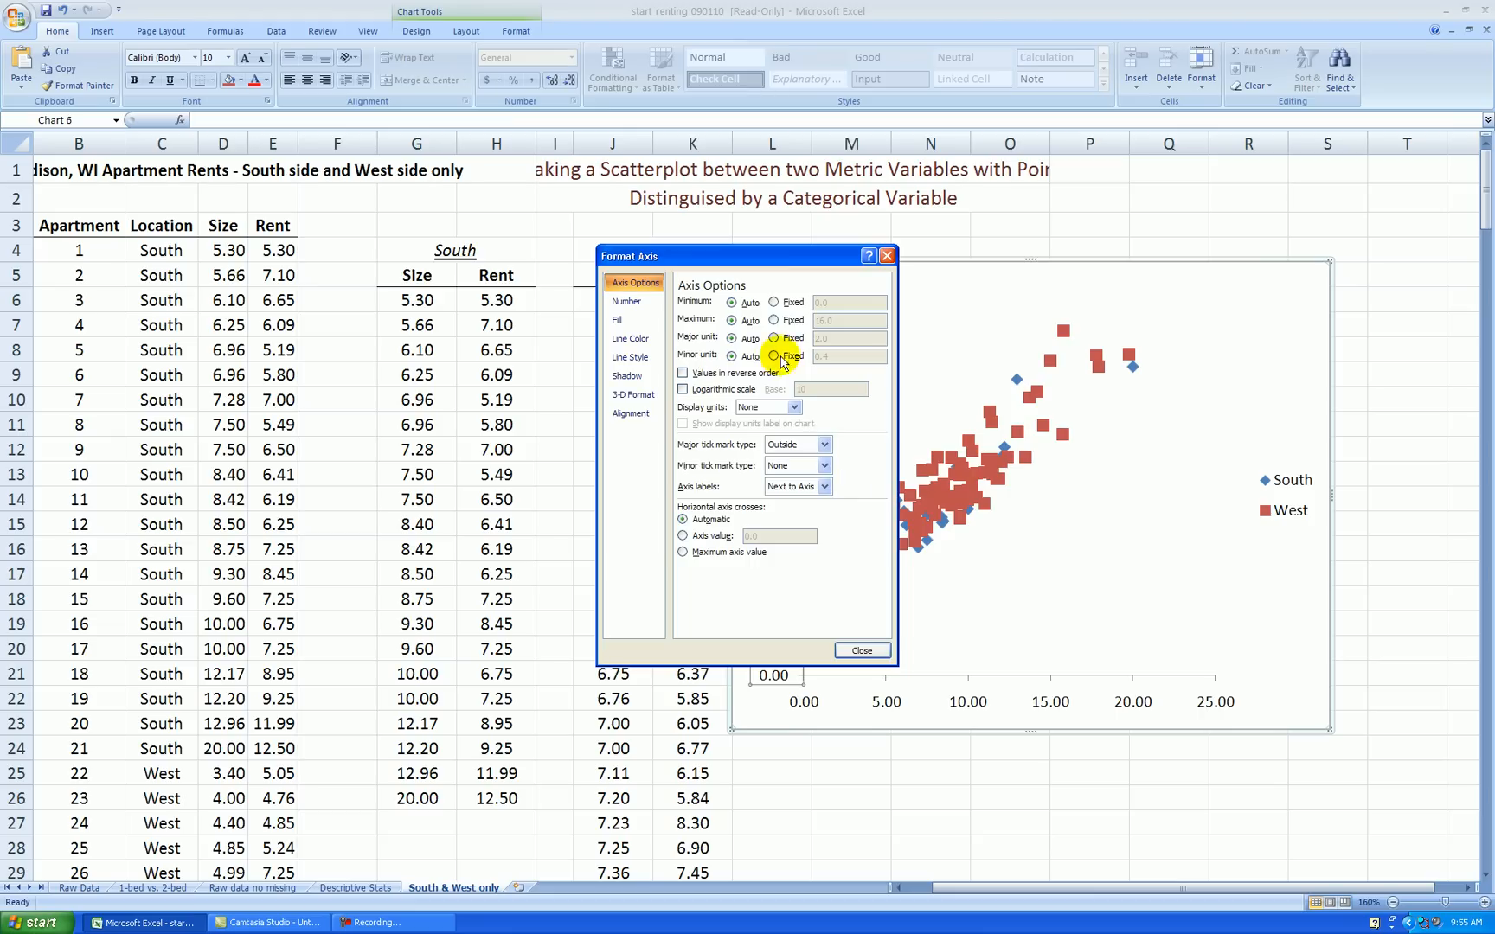
left_click(774, 302)
left_click(773, 320)
left_click(774, 338)
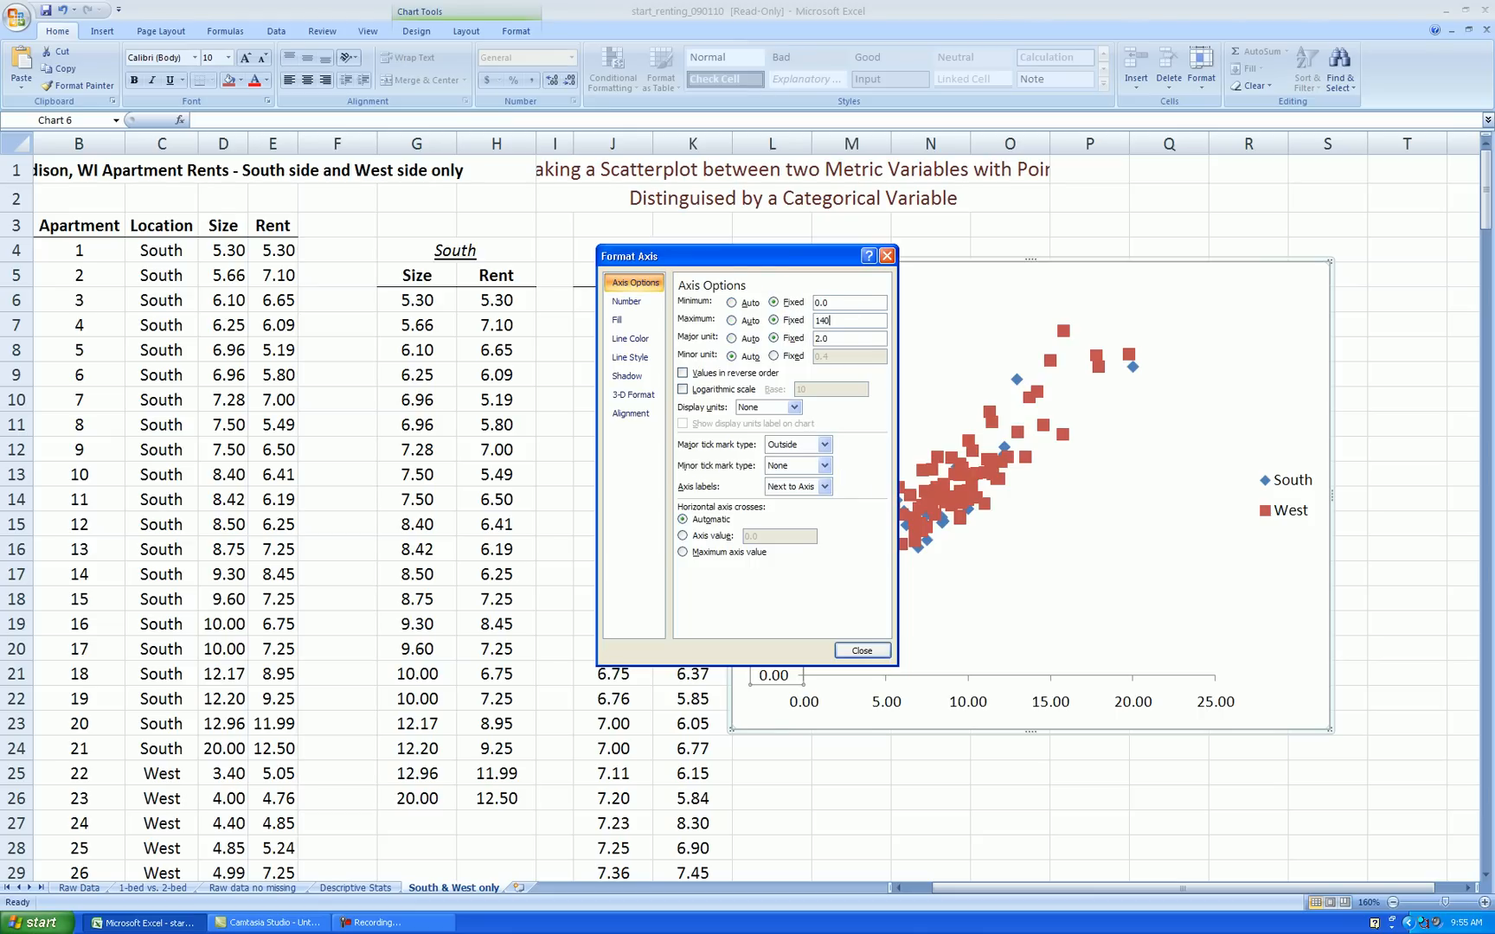
left_click(840, 301)
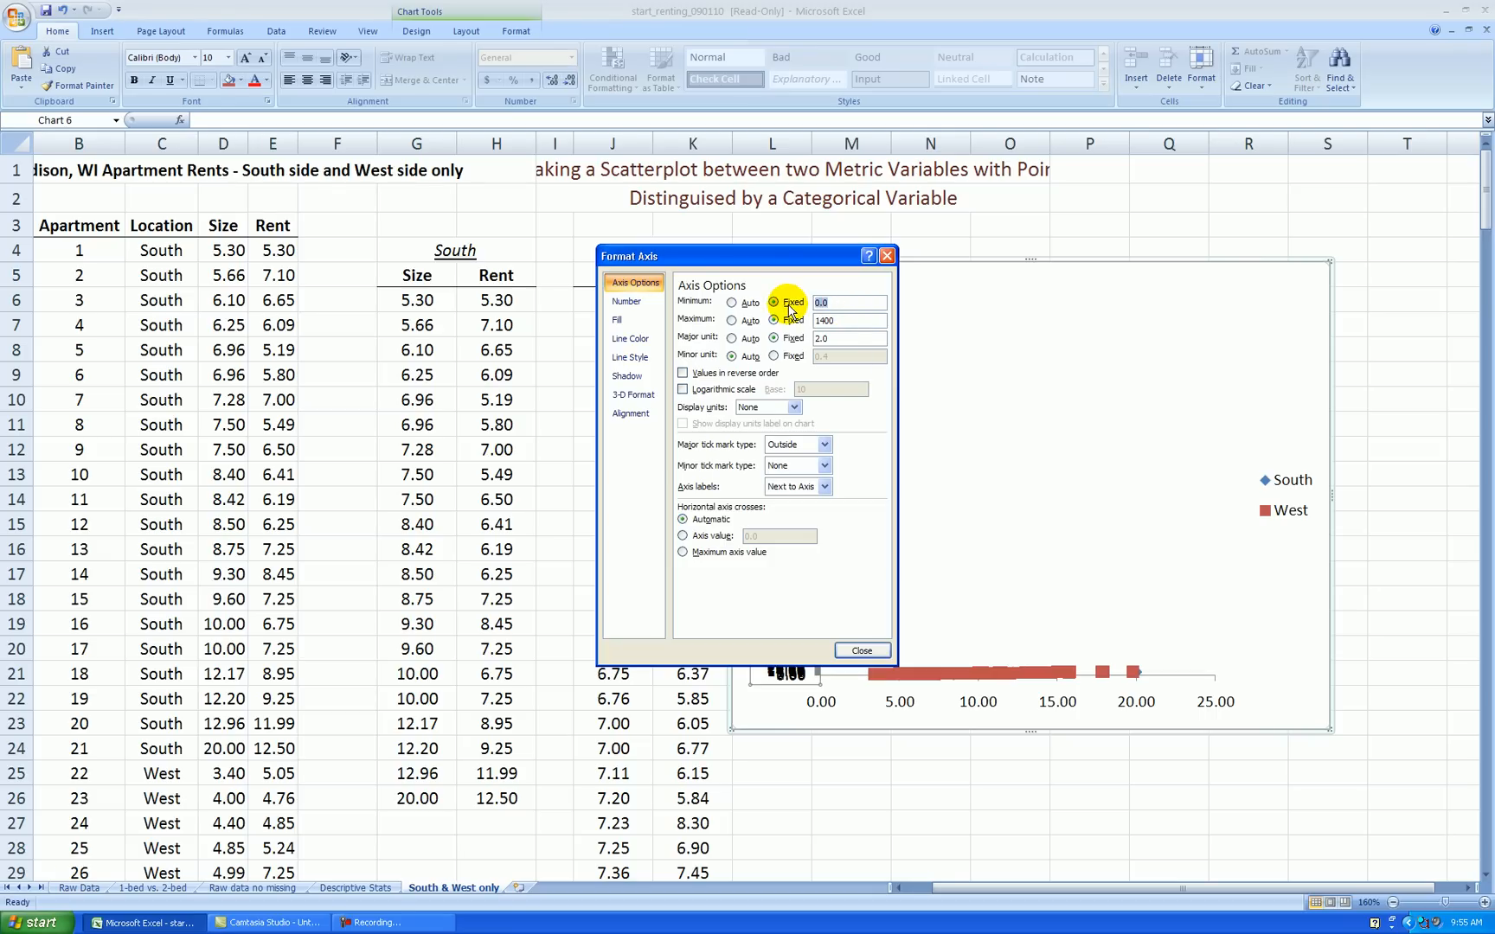
left_click_drag(865, 321, 811, 320)
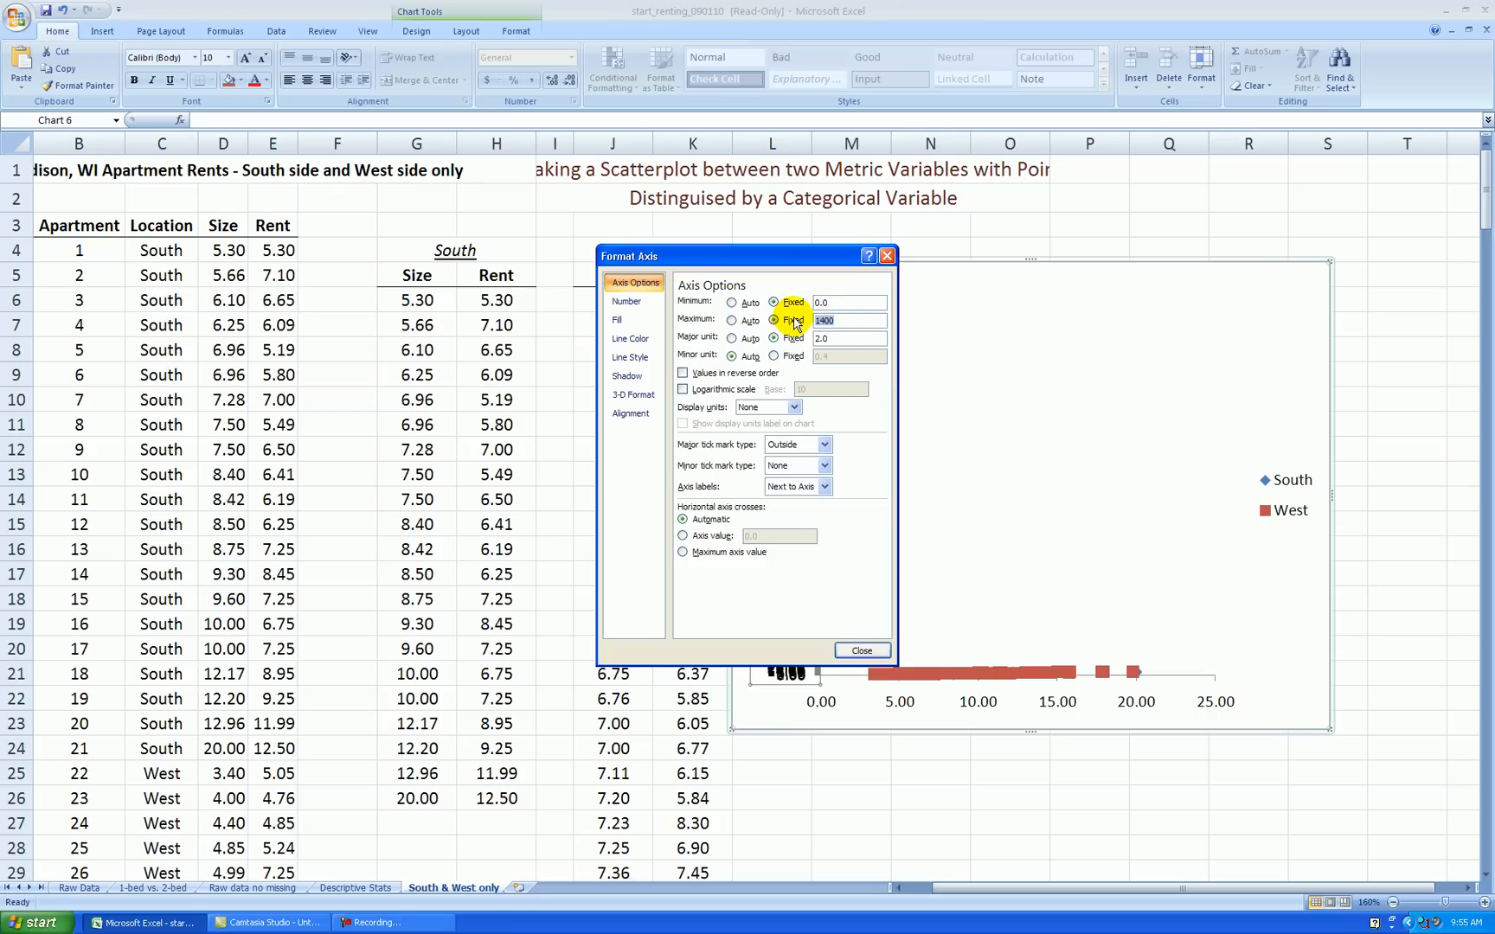
left_click(848, 303)
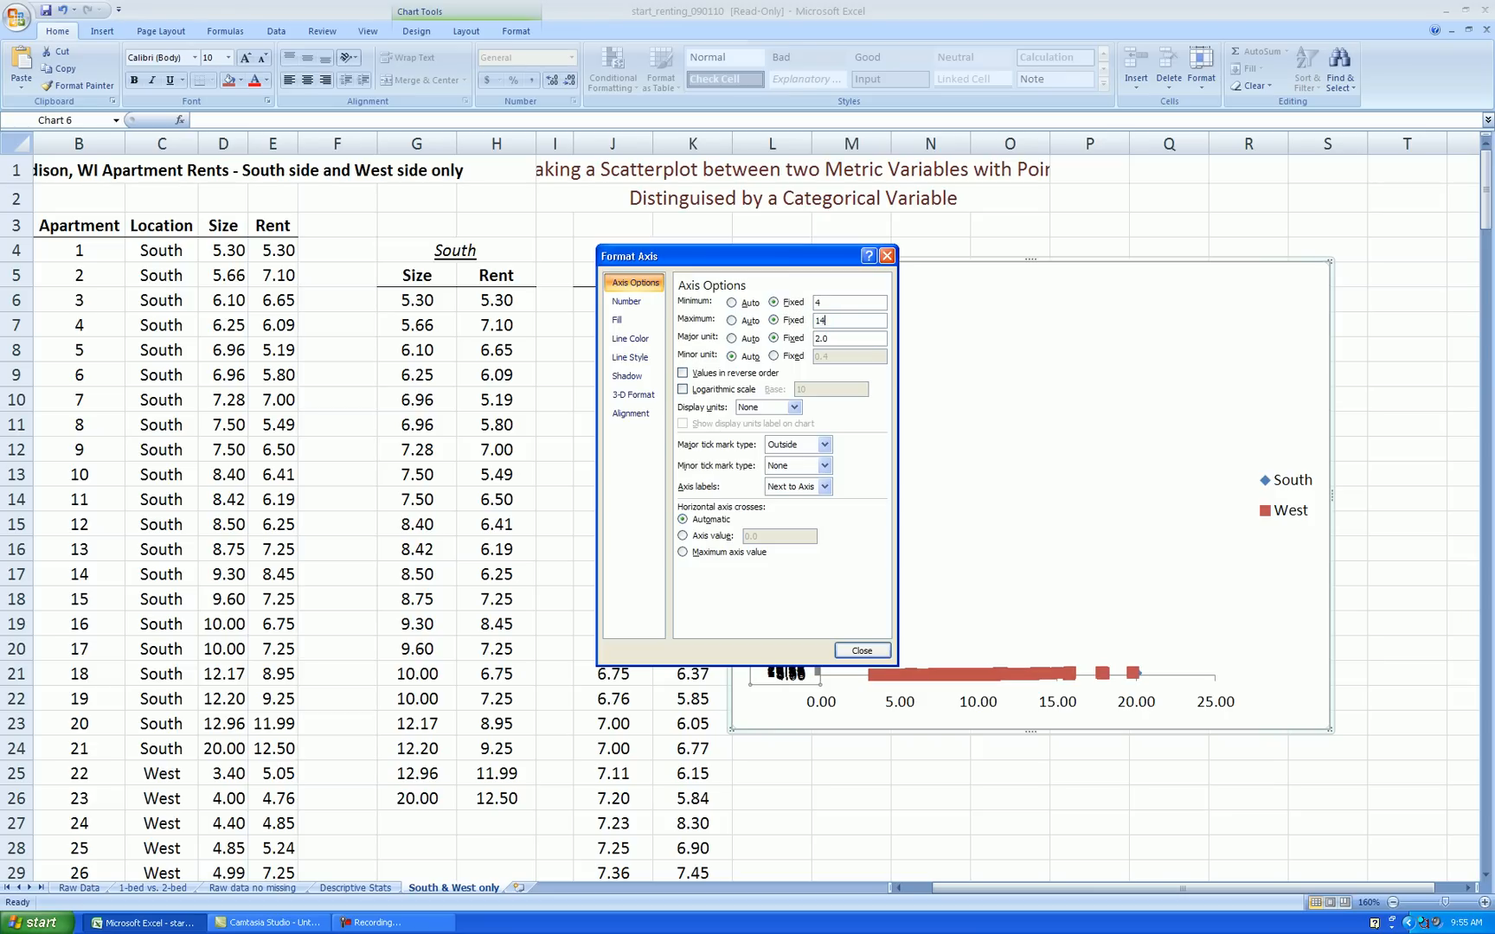
left_click_drag(834, 339, 765, 329)
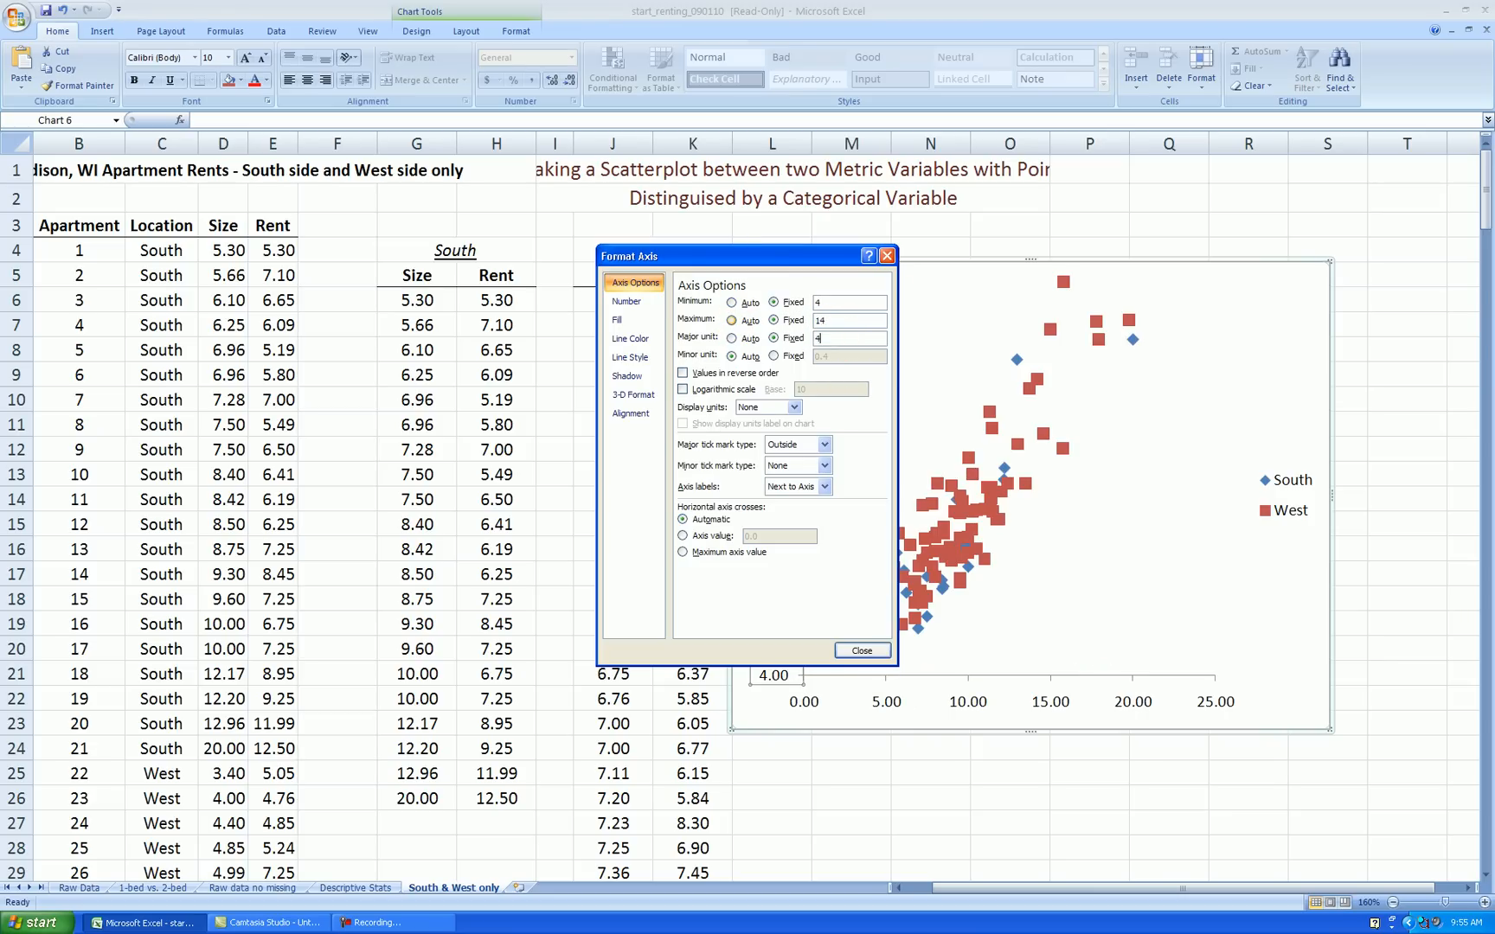
left_click(863, 651)
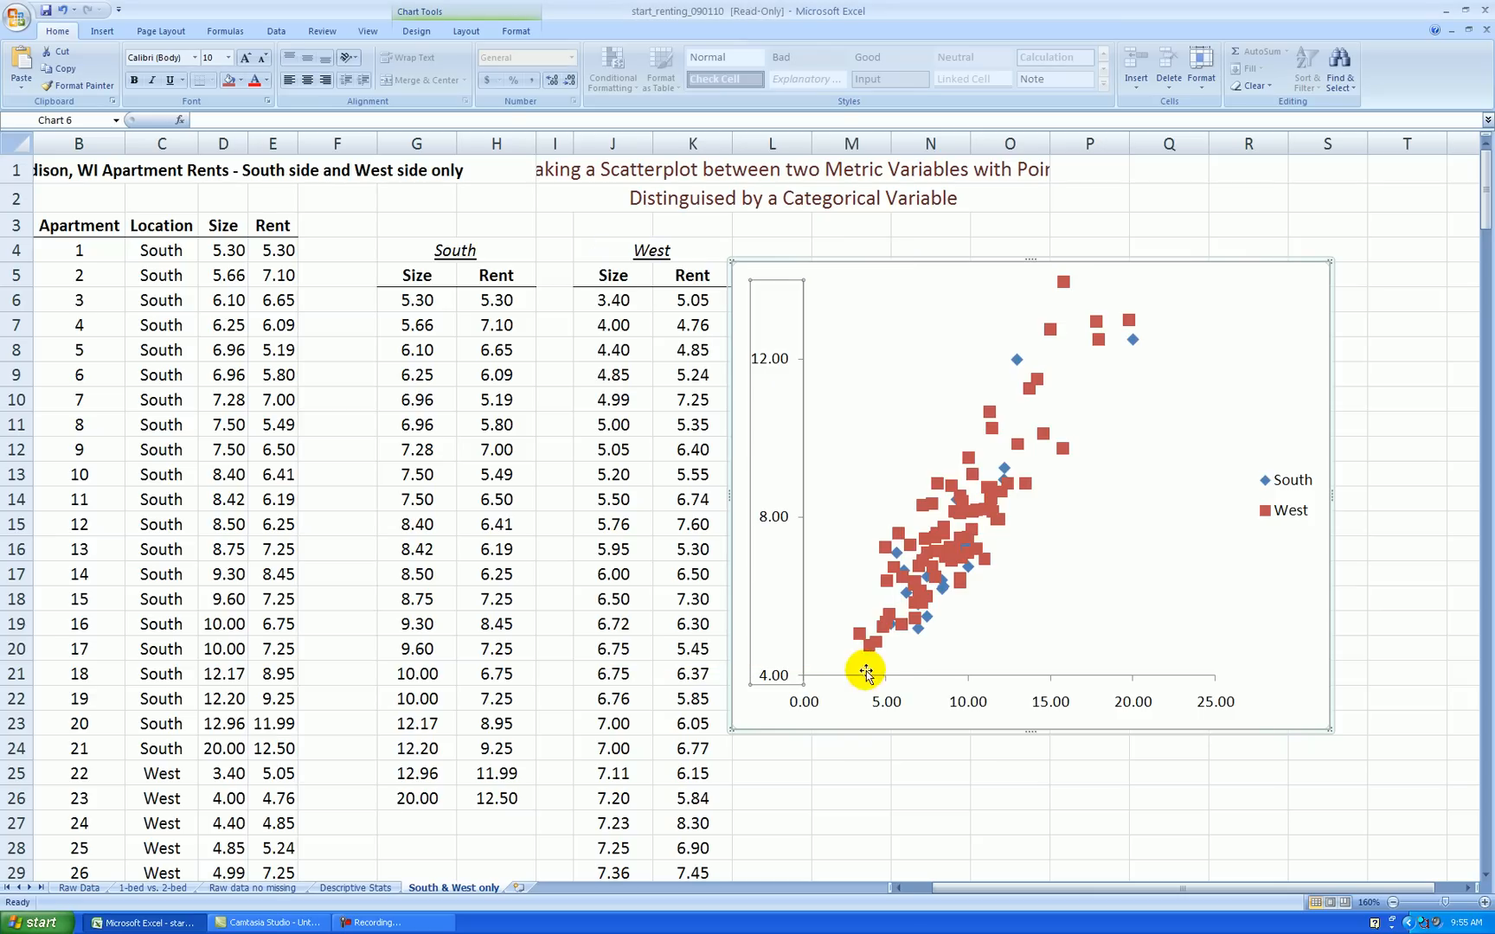
Show the vertical axis numbers with 0 decimal places and return the axis's major unit to automatic
right_click(778, 366)
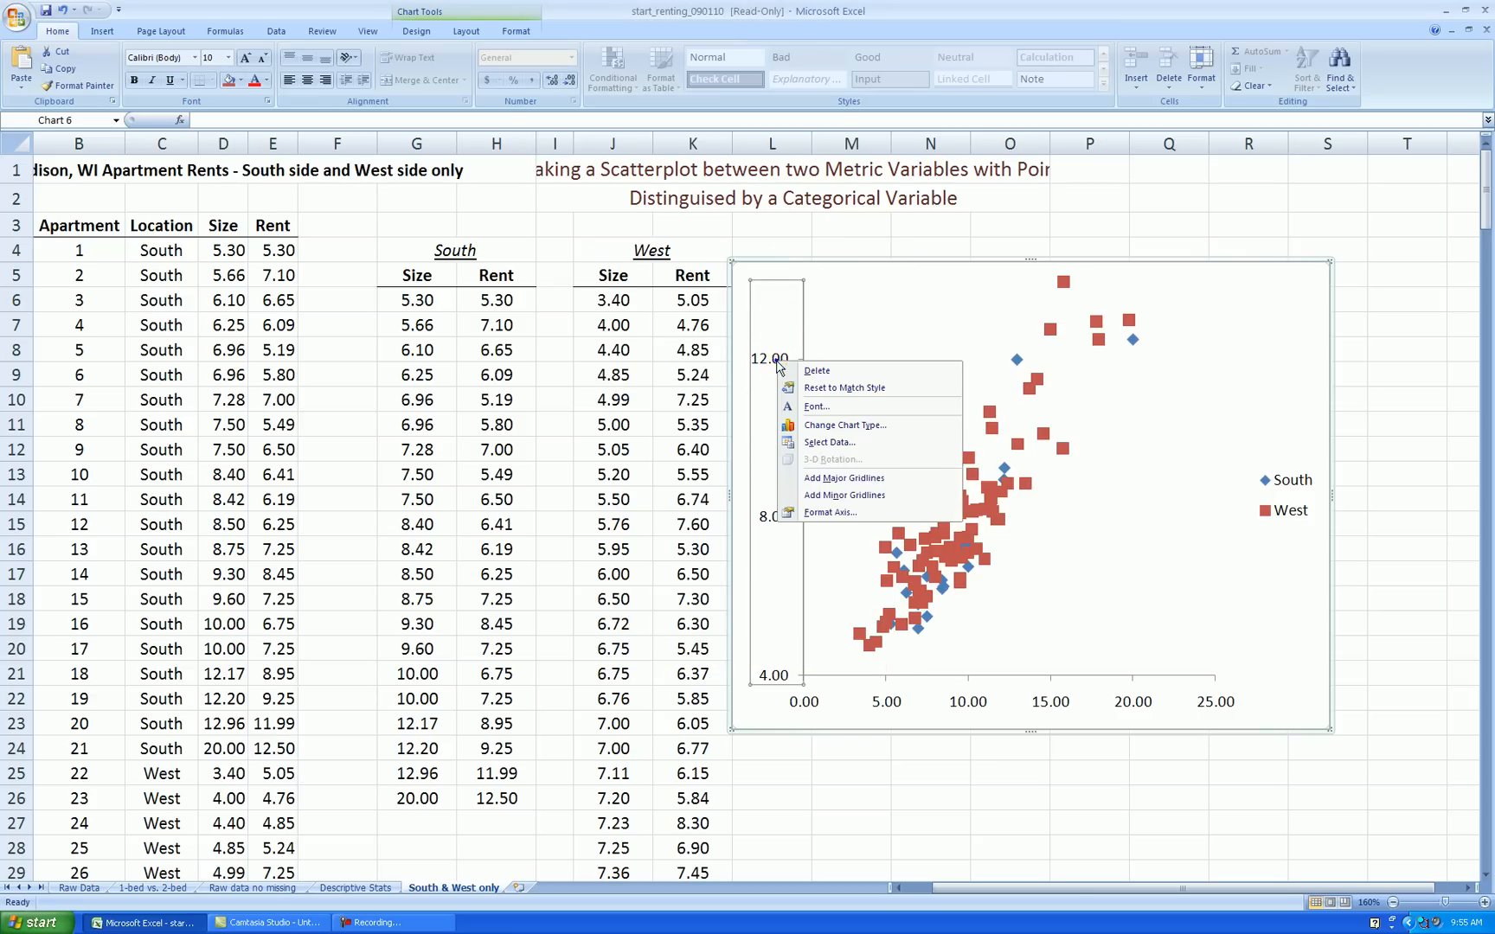
left_click(834, 509)
left_click(628, 301)
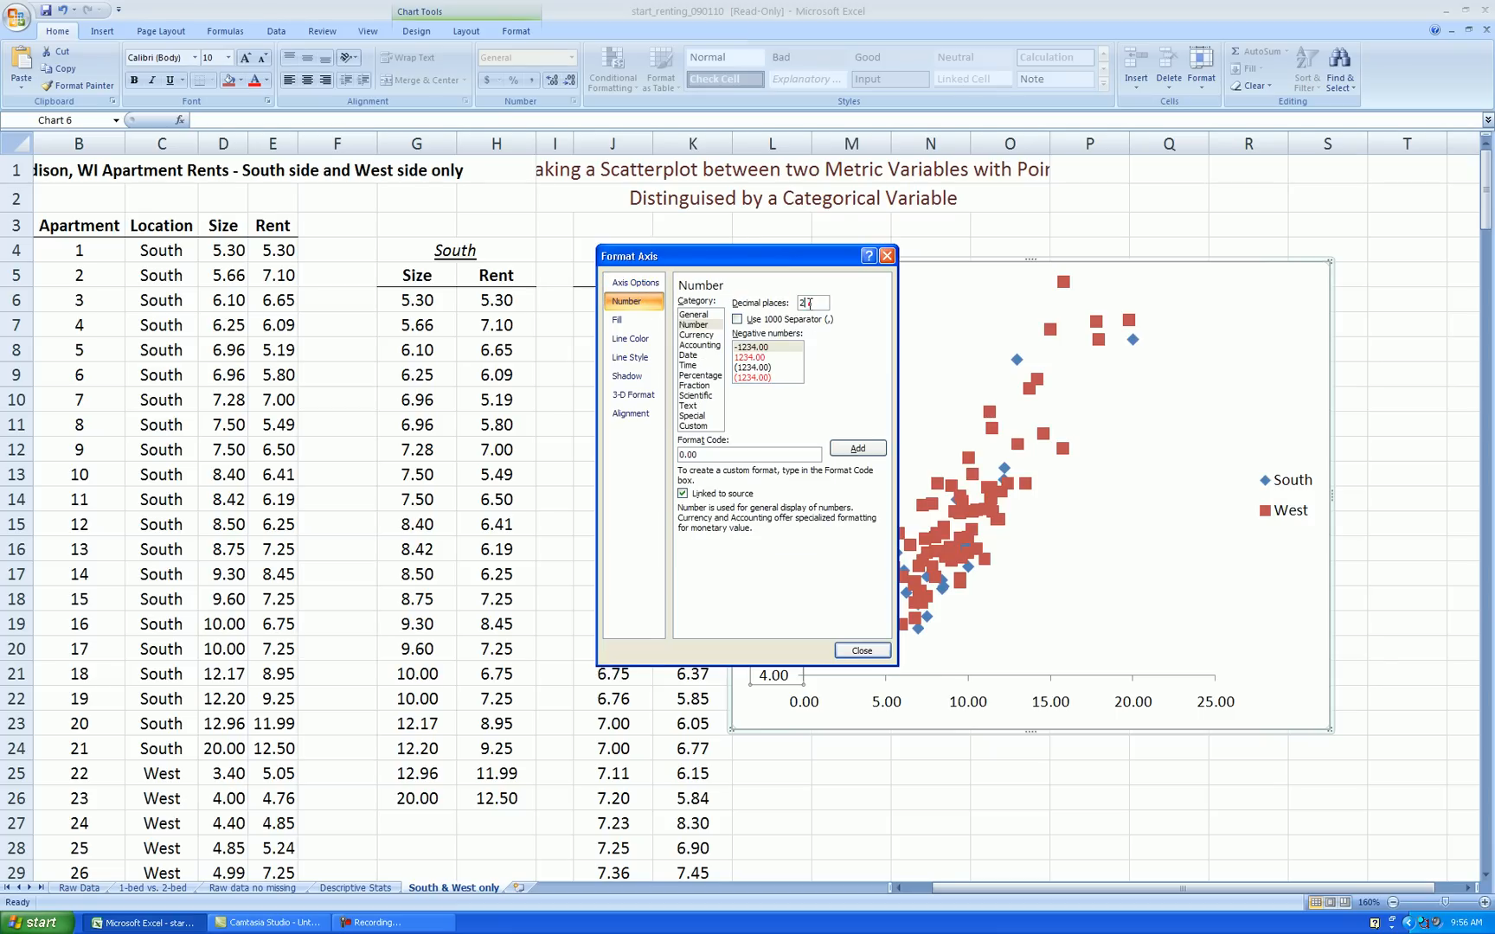
type("0")
left_click(636, 283)
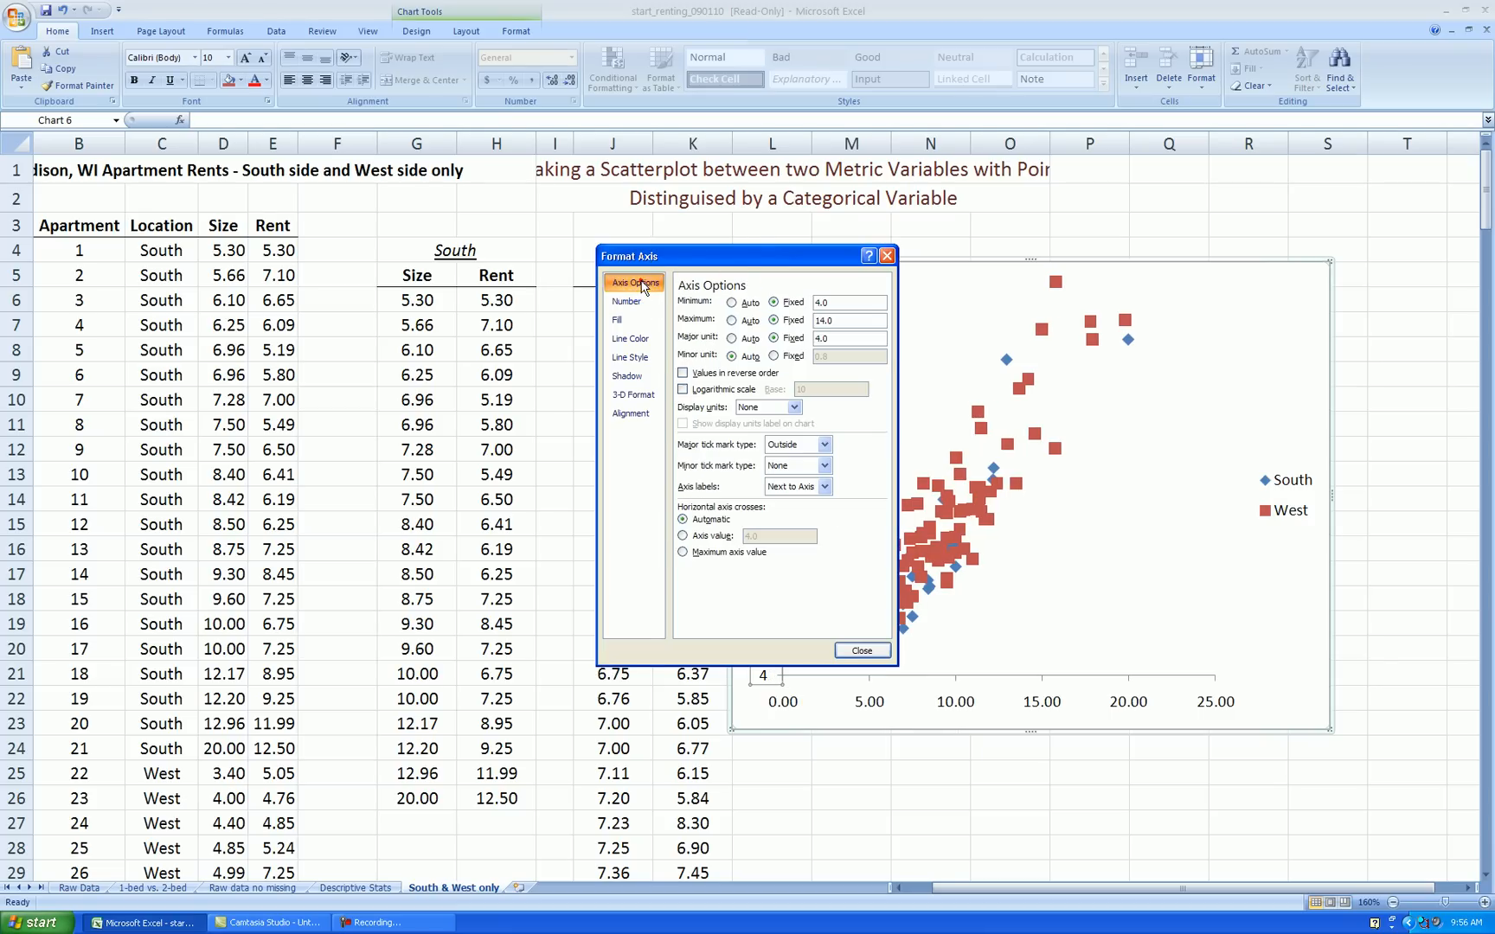
left_click(749, 340)
left_click(862, 650)
left_click(896, 232)
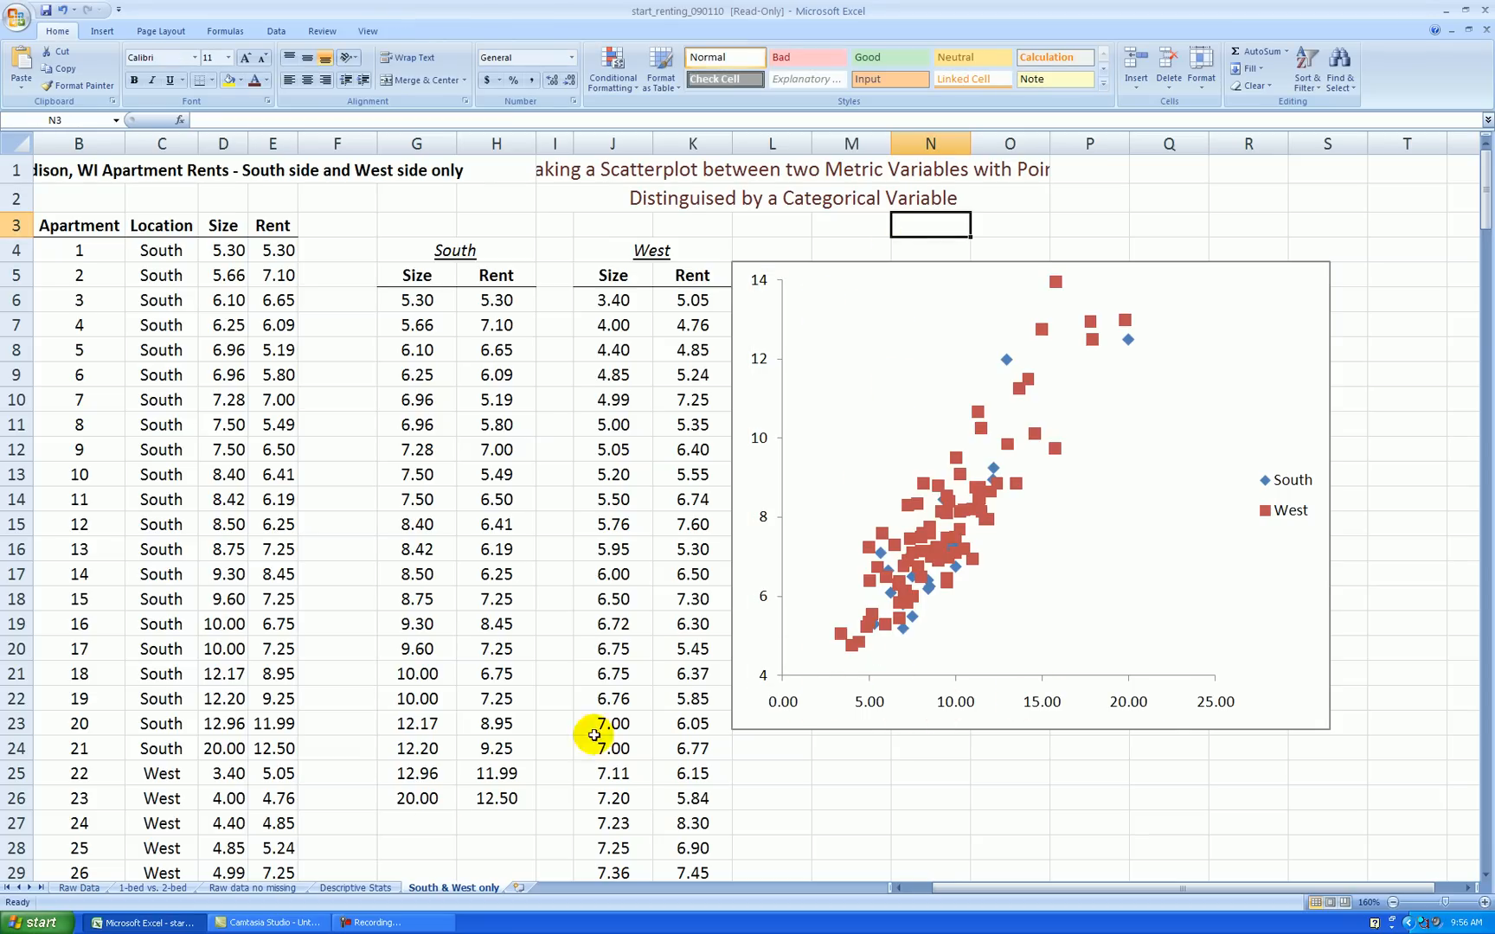
Check the overall minimum and maximum sizes on the Descriptive Stats sheet and return to the South & West only sheet
left_click(378, 883)
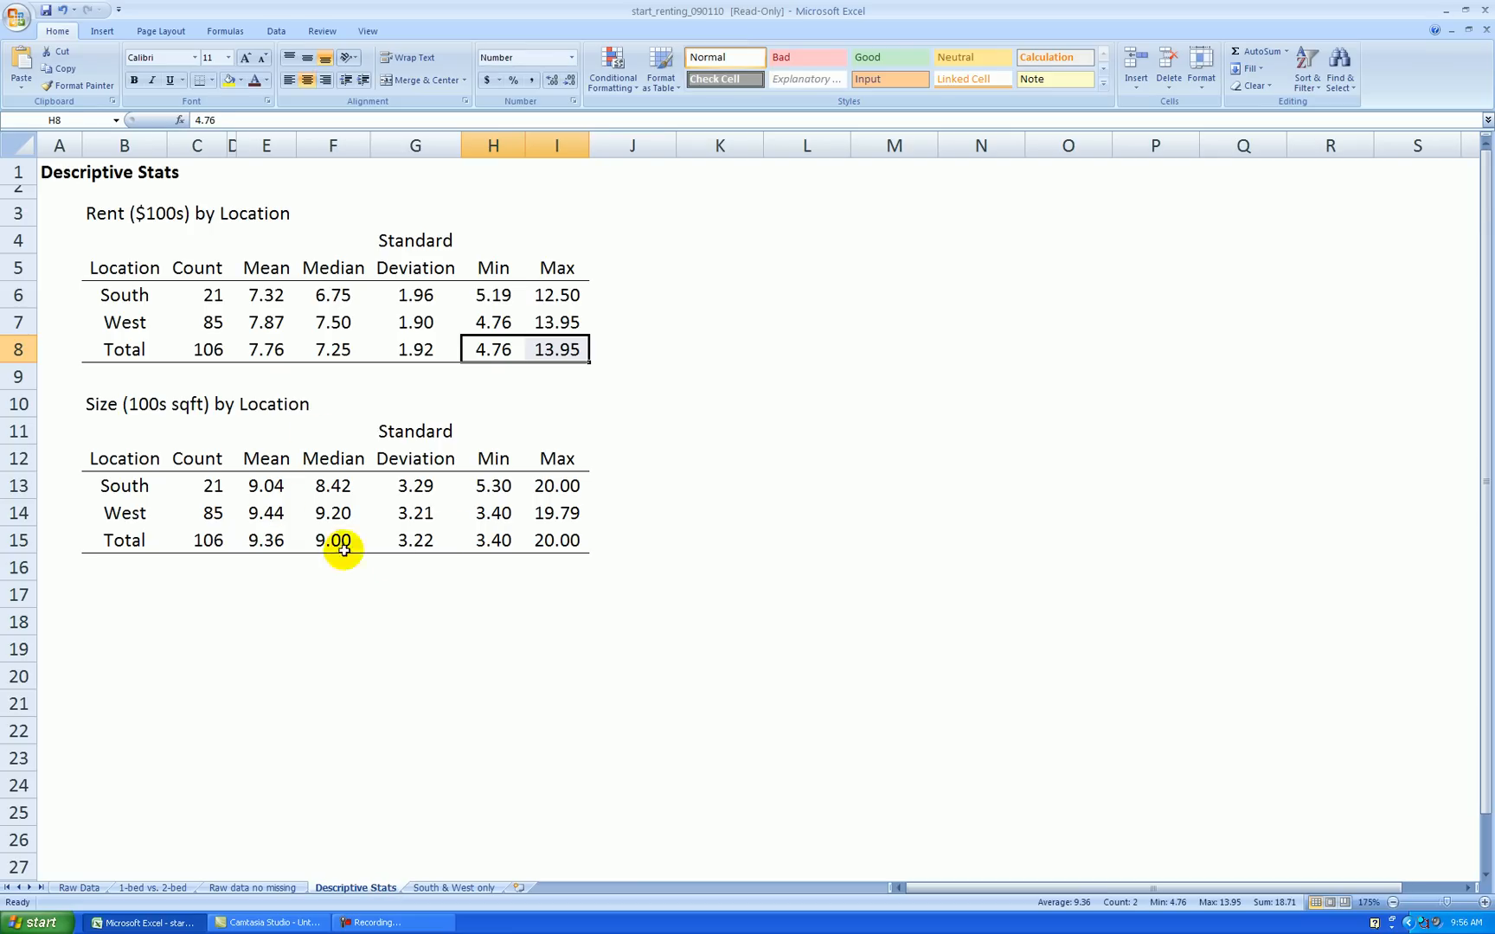
left_click_drag(494, 540, 558, 540)
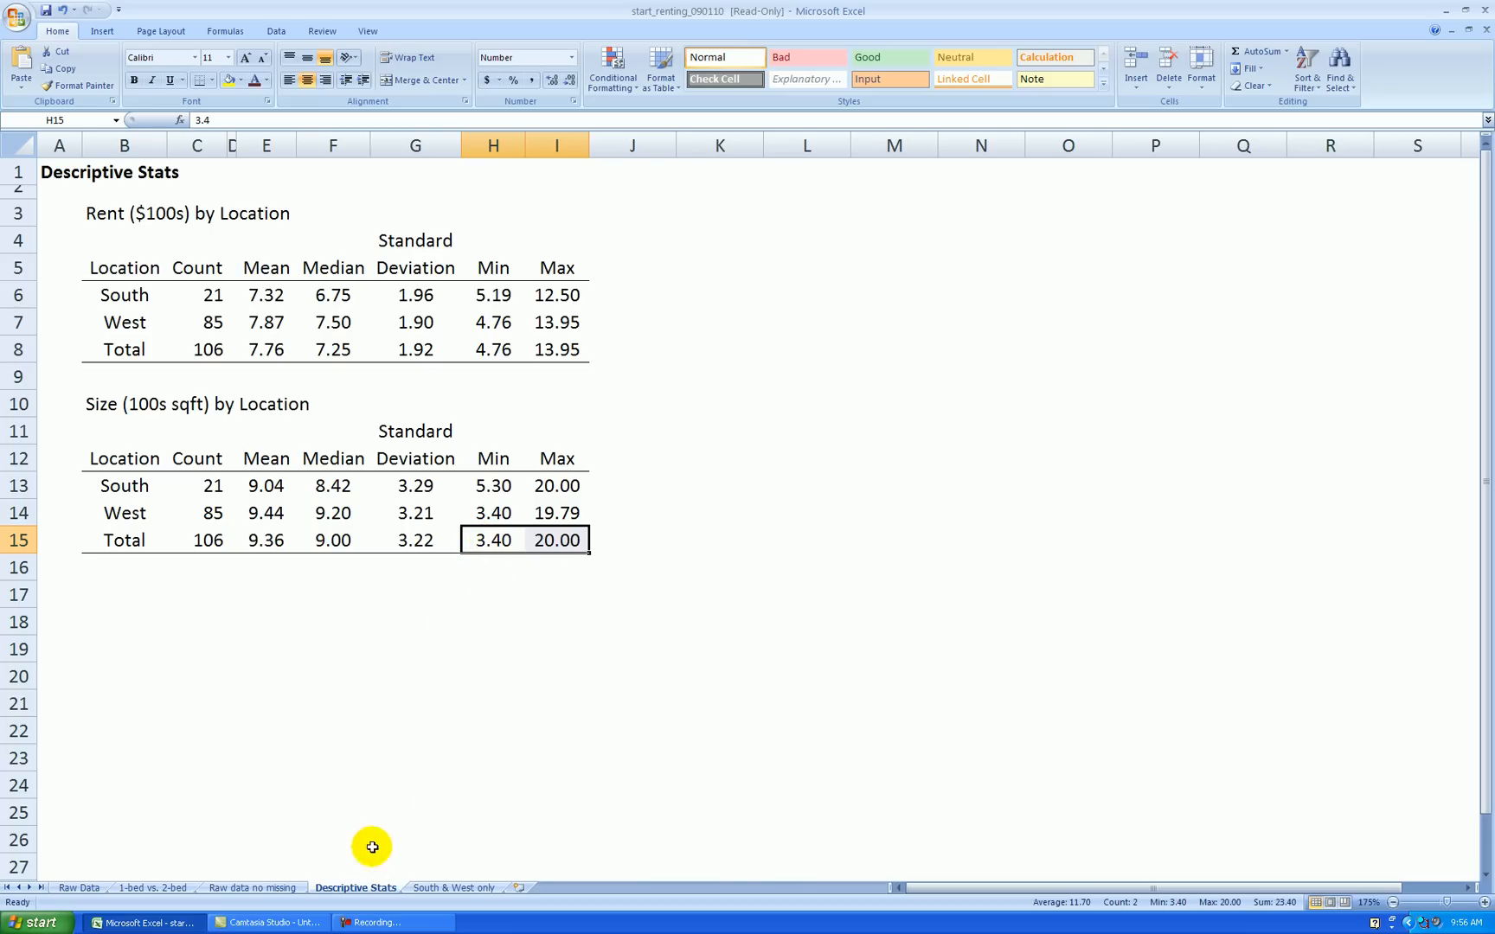
left_click(442, 887)
Fix the scatter chart's horizontal axis at minimum 3, maximum 20 and major unit 3
scroll(991, 672, "down", 2)
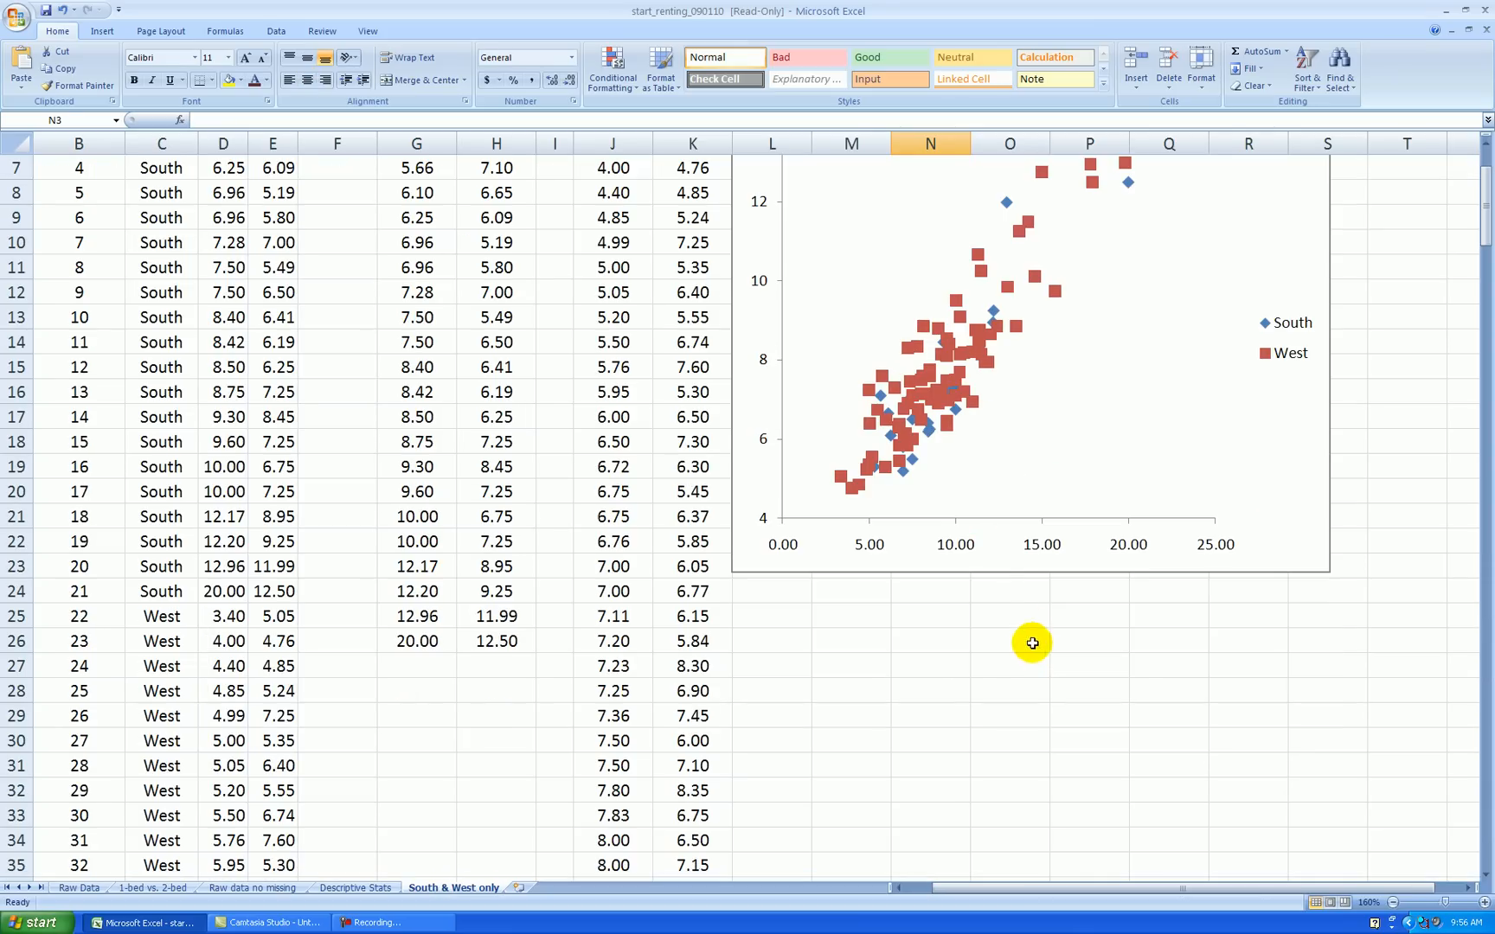
right_click(962, 545)
left_click(1020, 689)
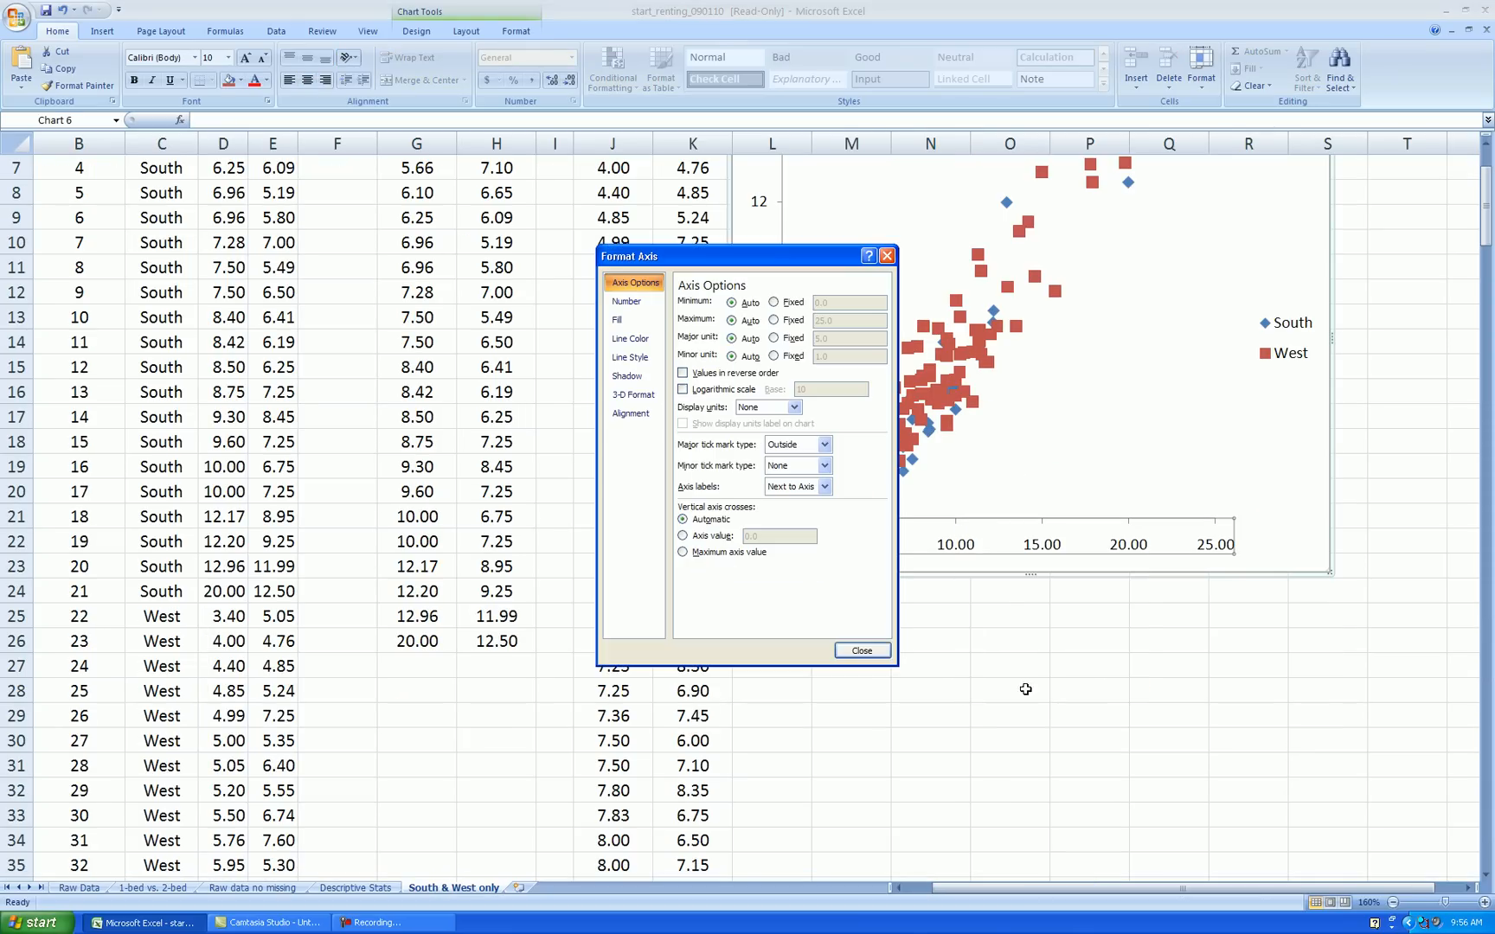
left_click(774, 302)
left_click(775, 321)
left_click(774, 339)
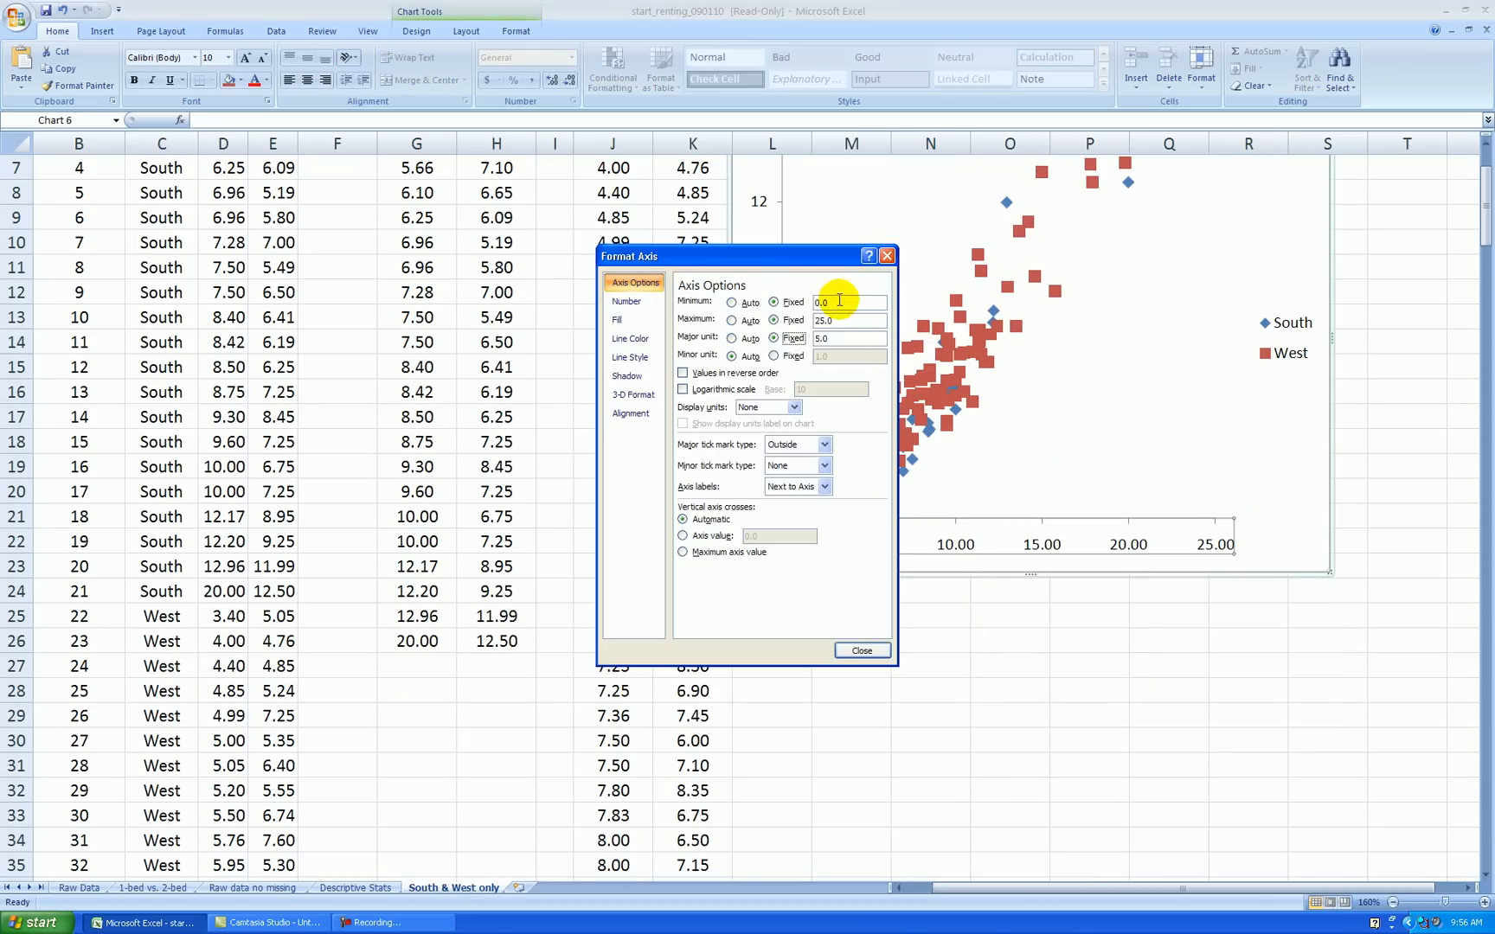
type("3")
key("Tab")
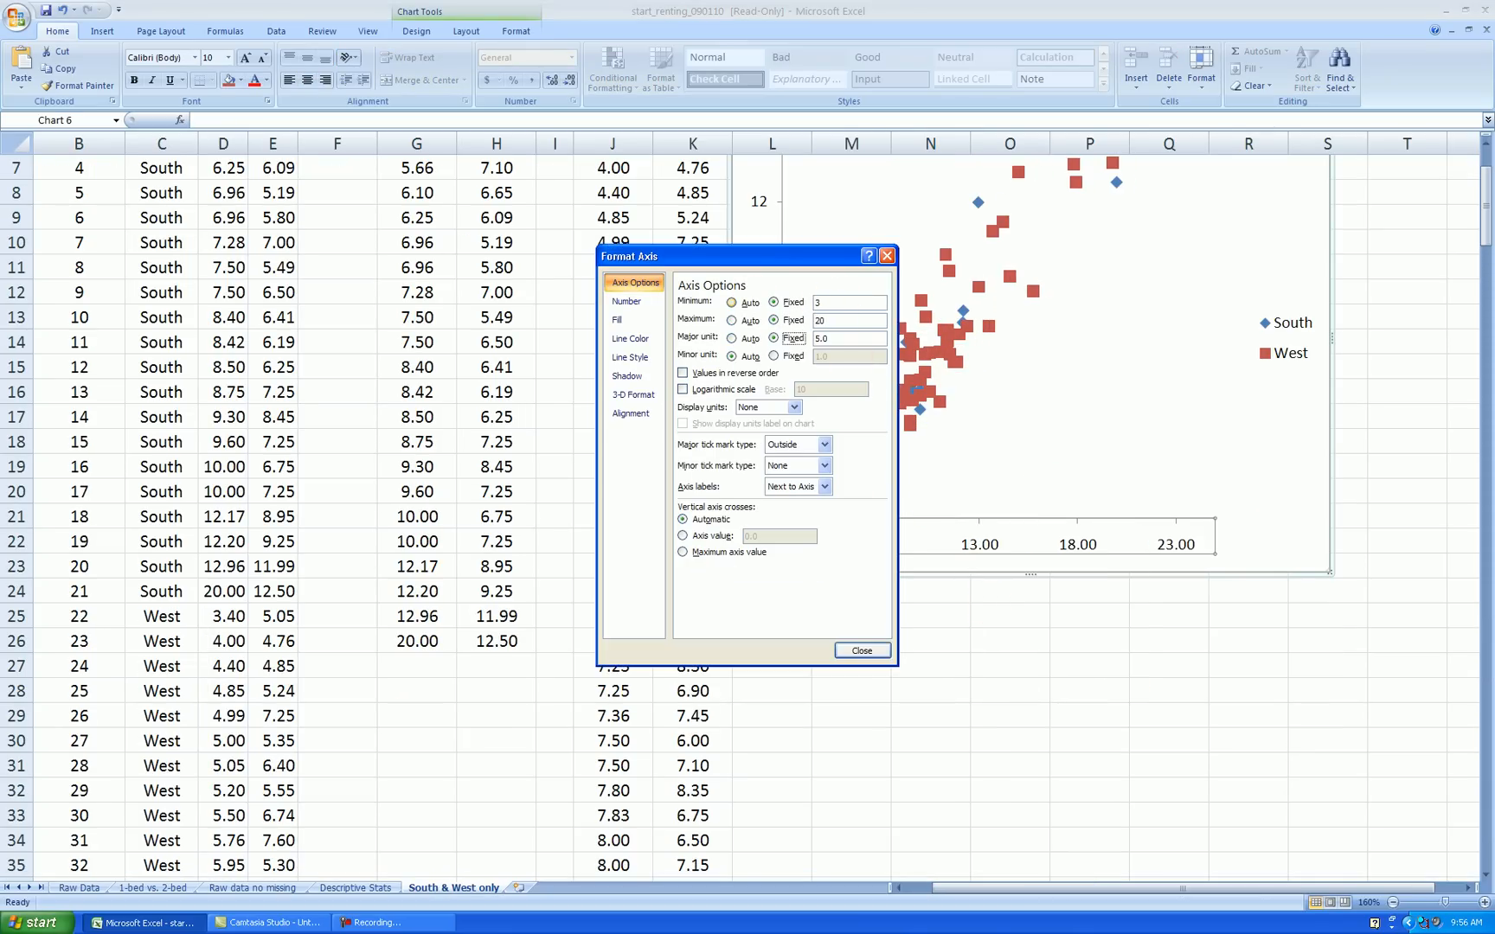
key("Tab")
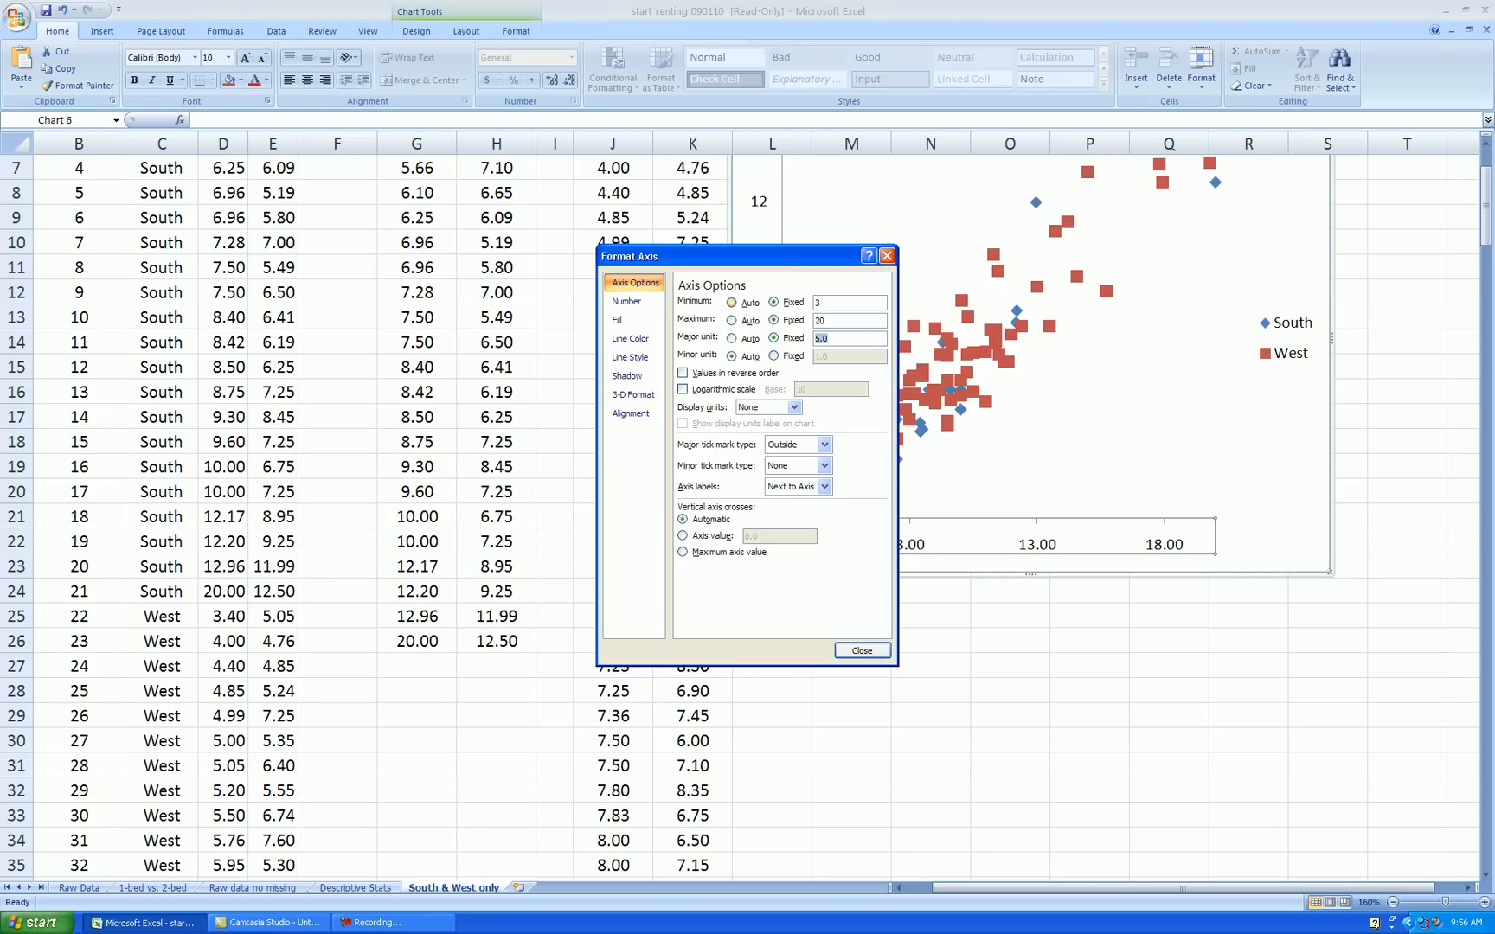
type("3")
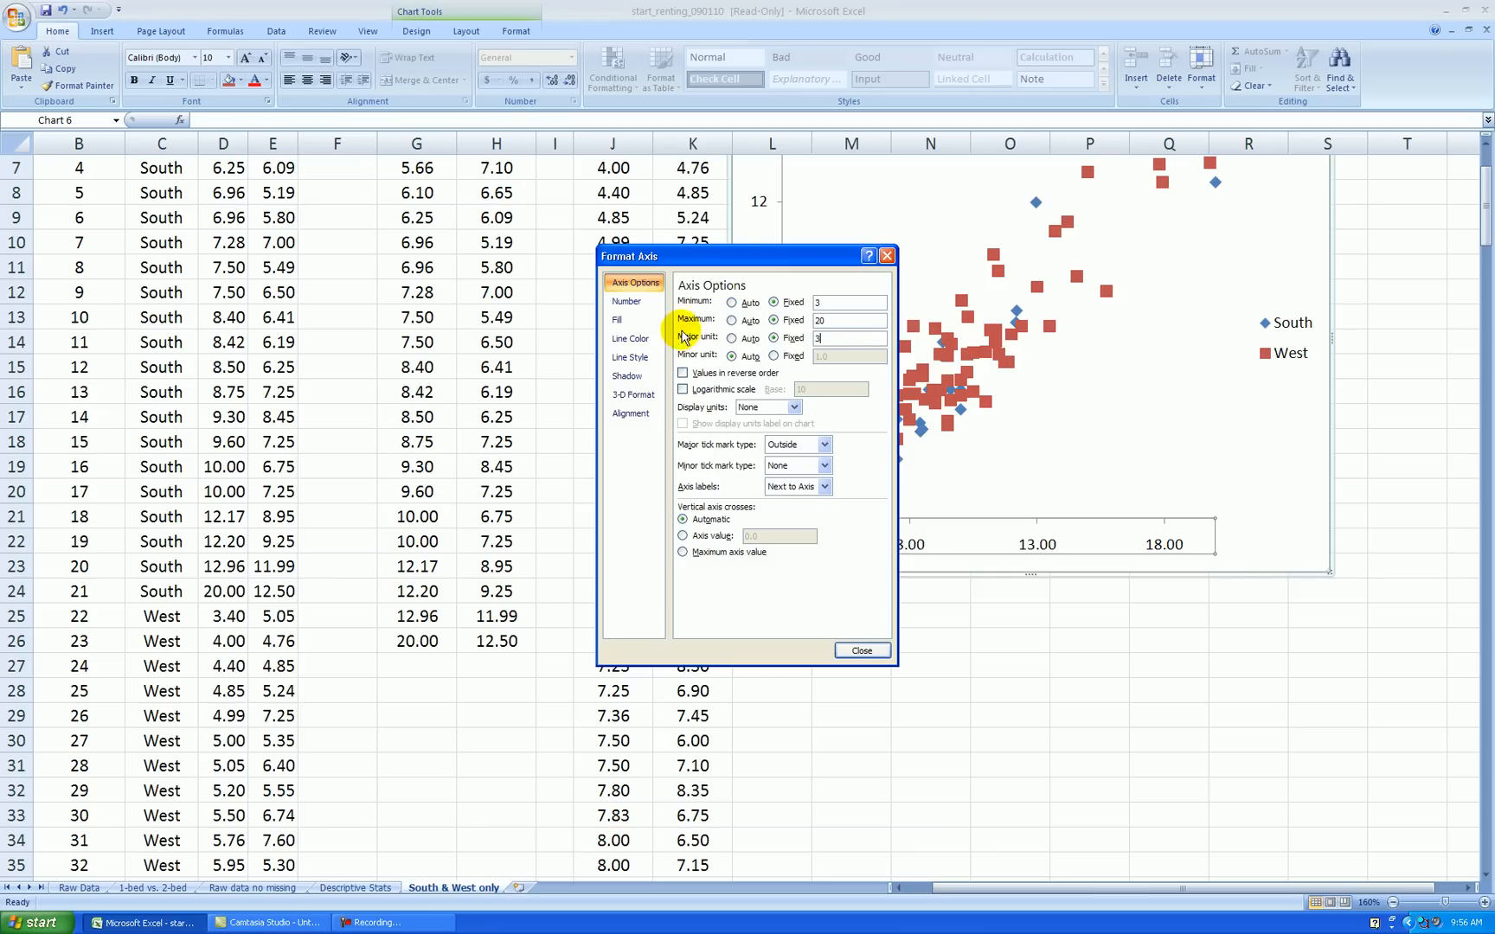
Show the horizontal axis numbers with 0 decimal places and close the axis formatting
left_click(631, 301)
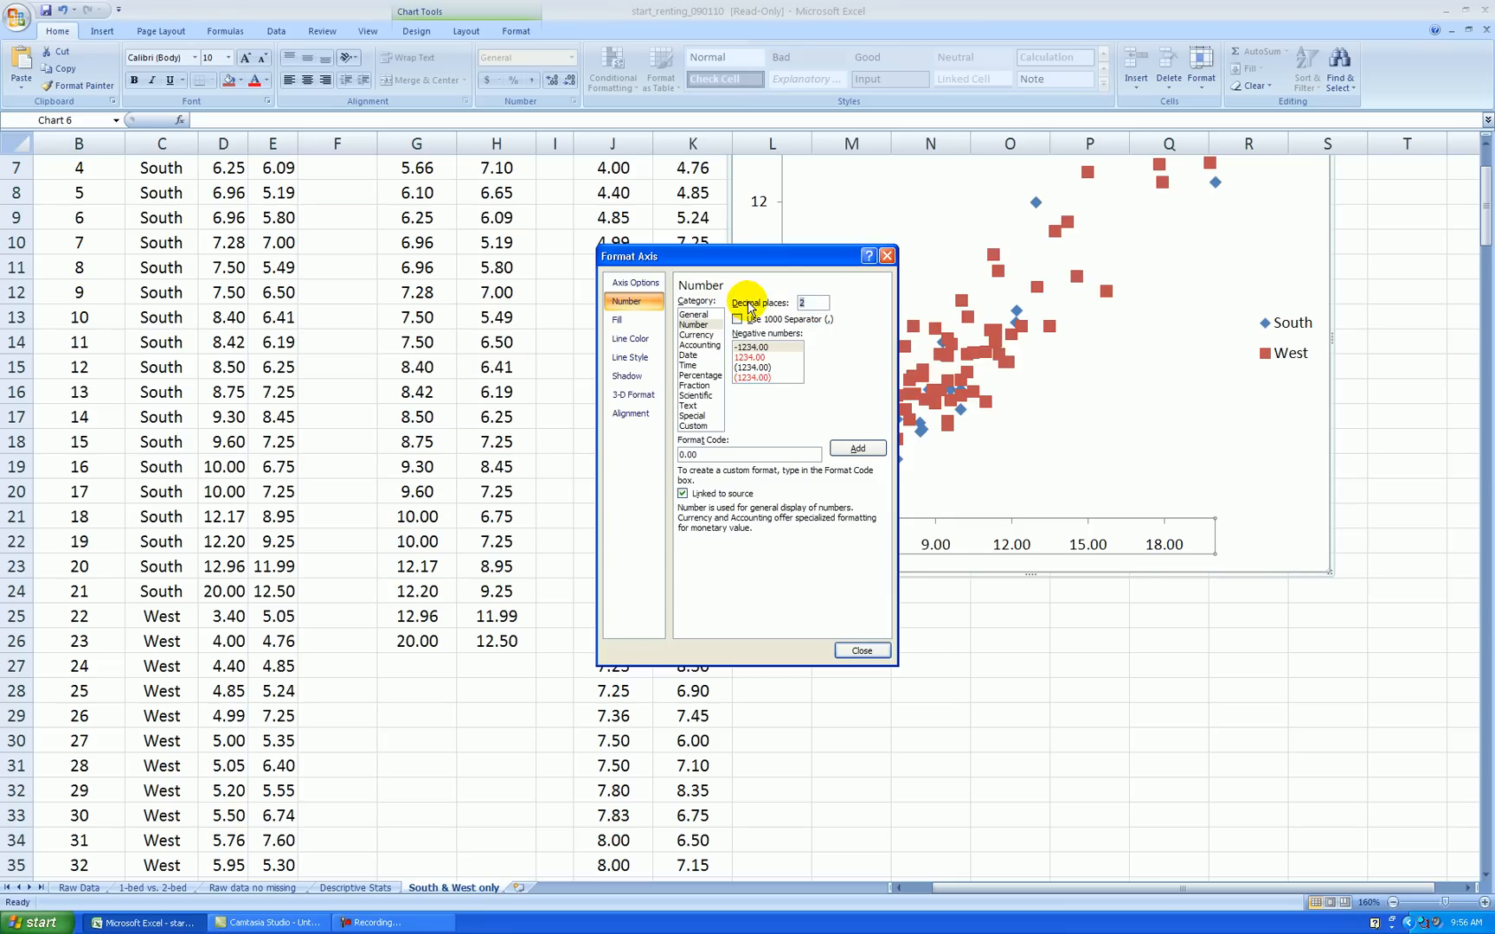
type("0")
left_click(862, 650)
left_click(1017, 666)
scroll(1012, 670, "up", 2)
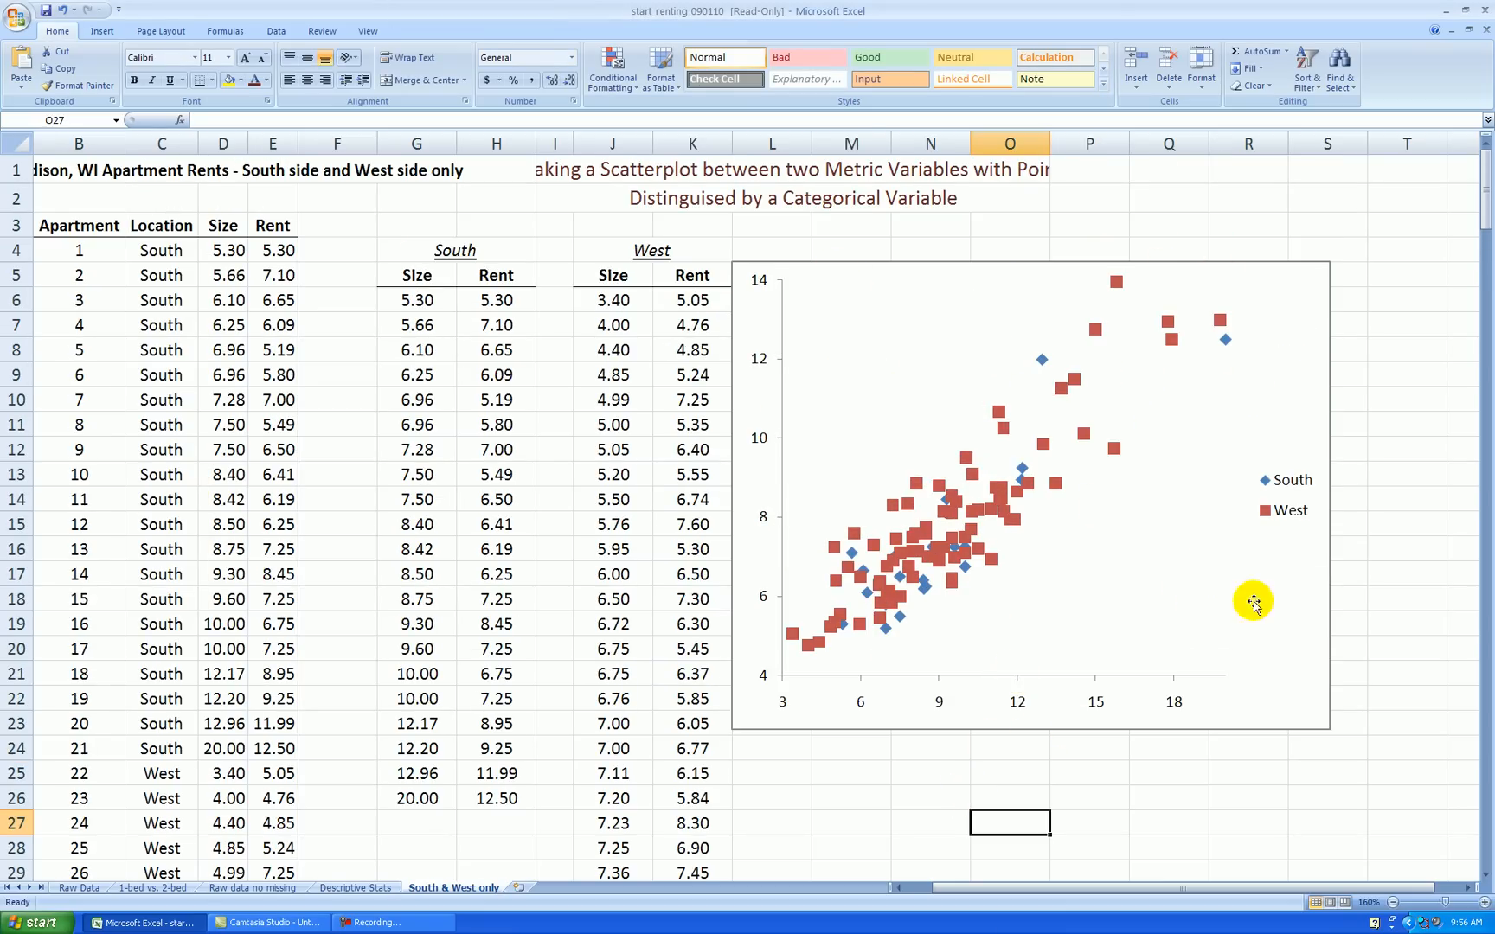
Give the chart's plot area a solid gray border line
right_click(794, 302)
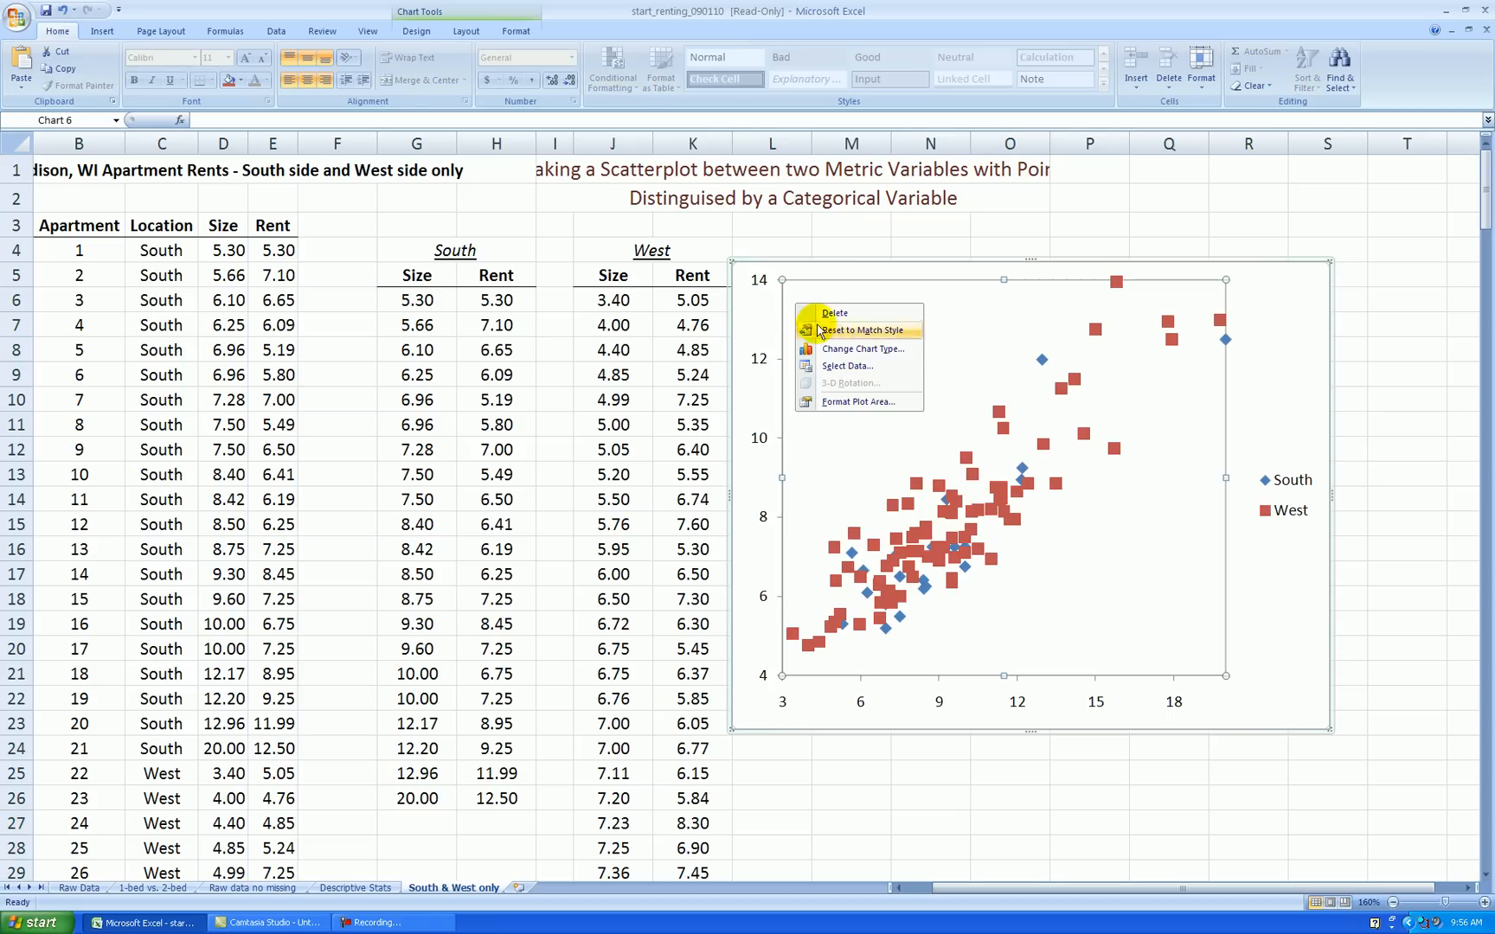
left_click(865, 402)
left_click(635, 303)
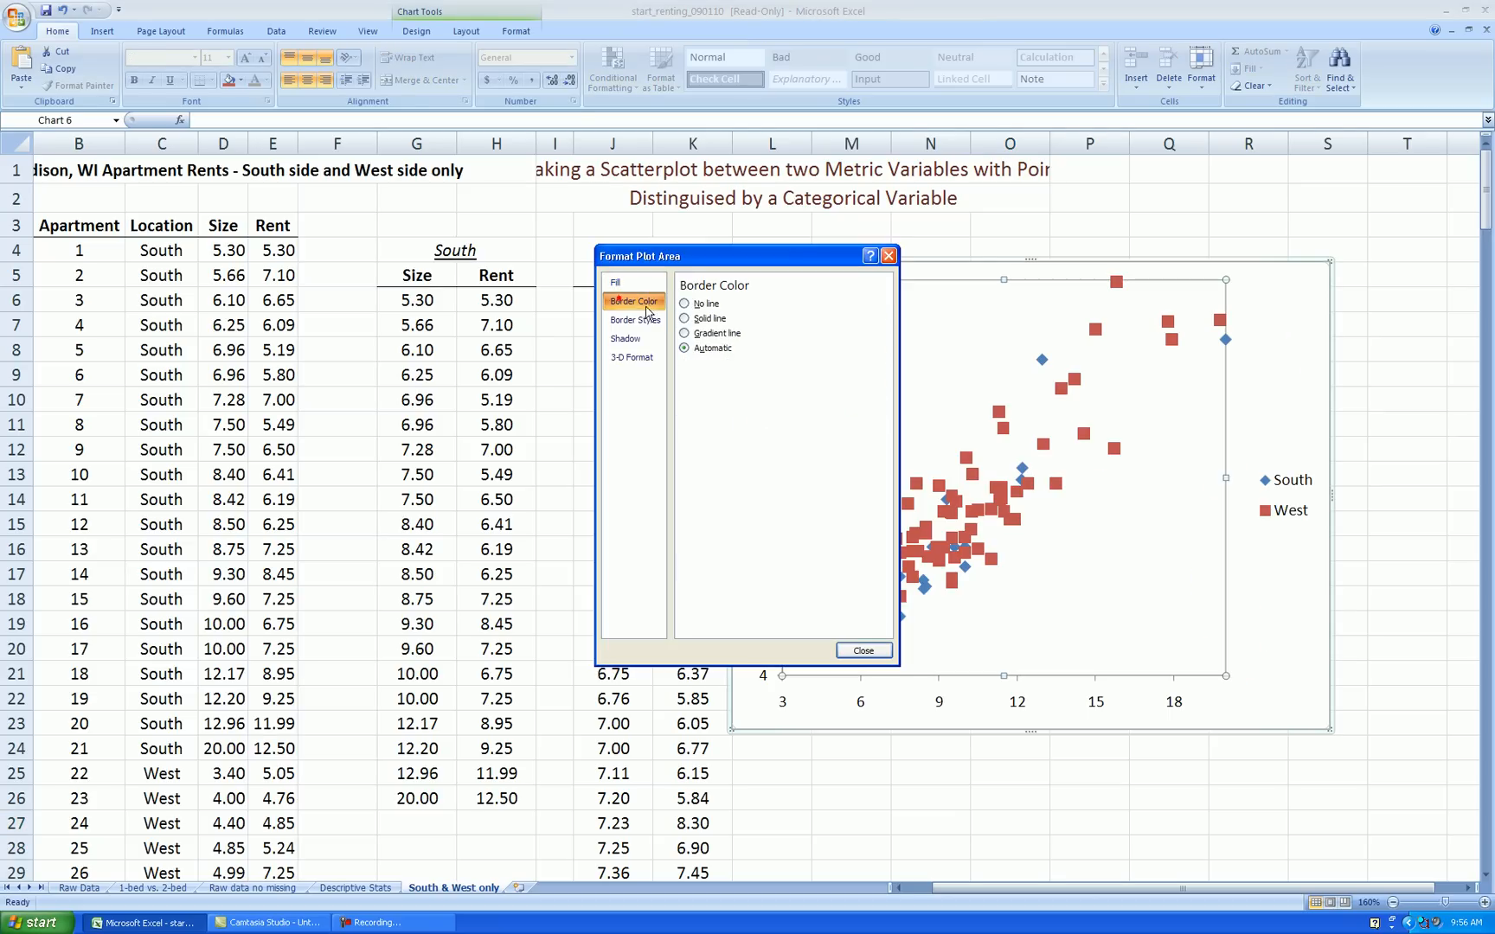
left_click(686, 319)
left_click(741, 366)
left_click(731, 461)
left_click(863, 650)
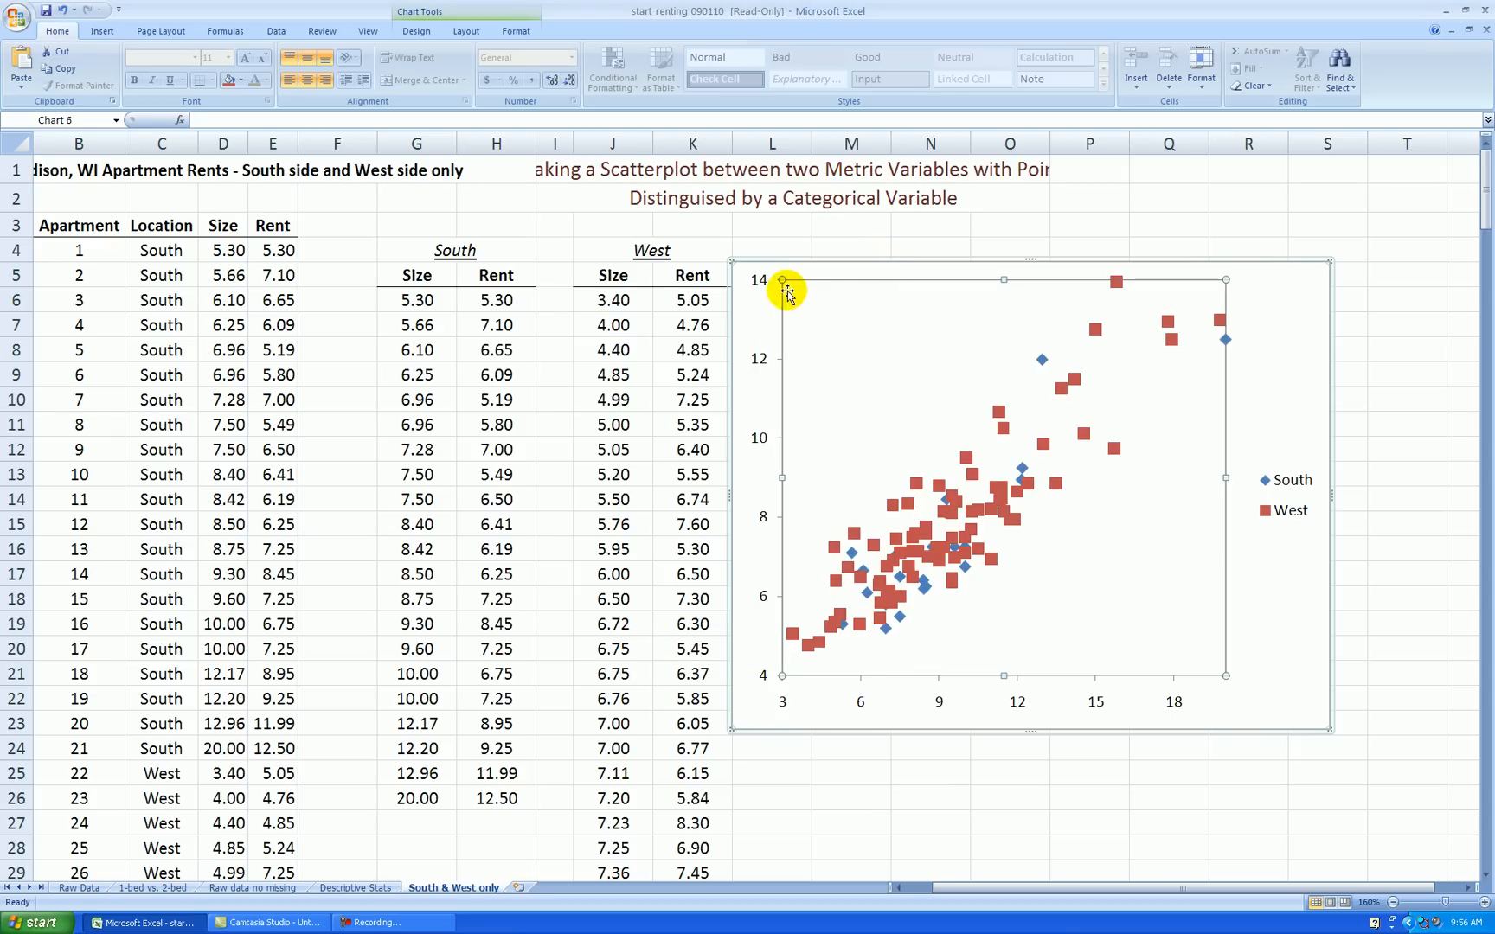
left_click(1380, 544)
Add a horizontal axis title below the axis reading "Size (100s of sq. ft.)"
scroll(1380, 544, "down", 1)
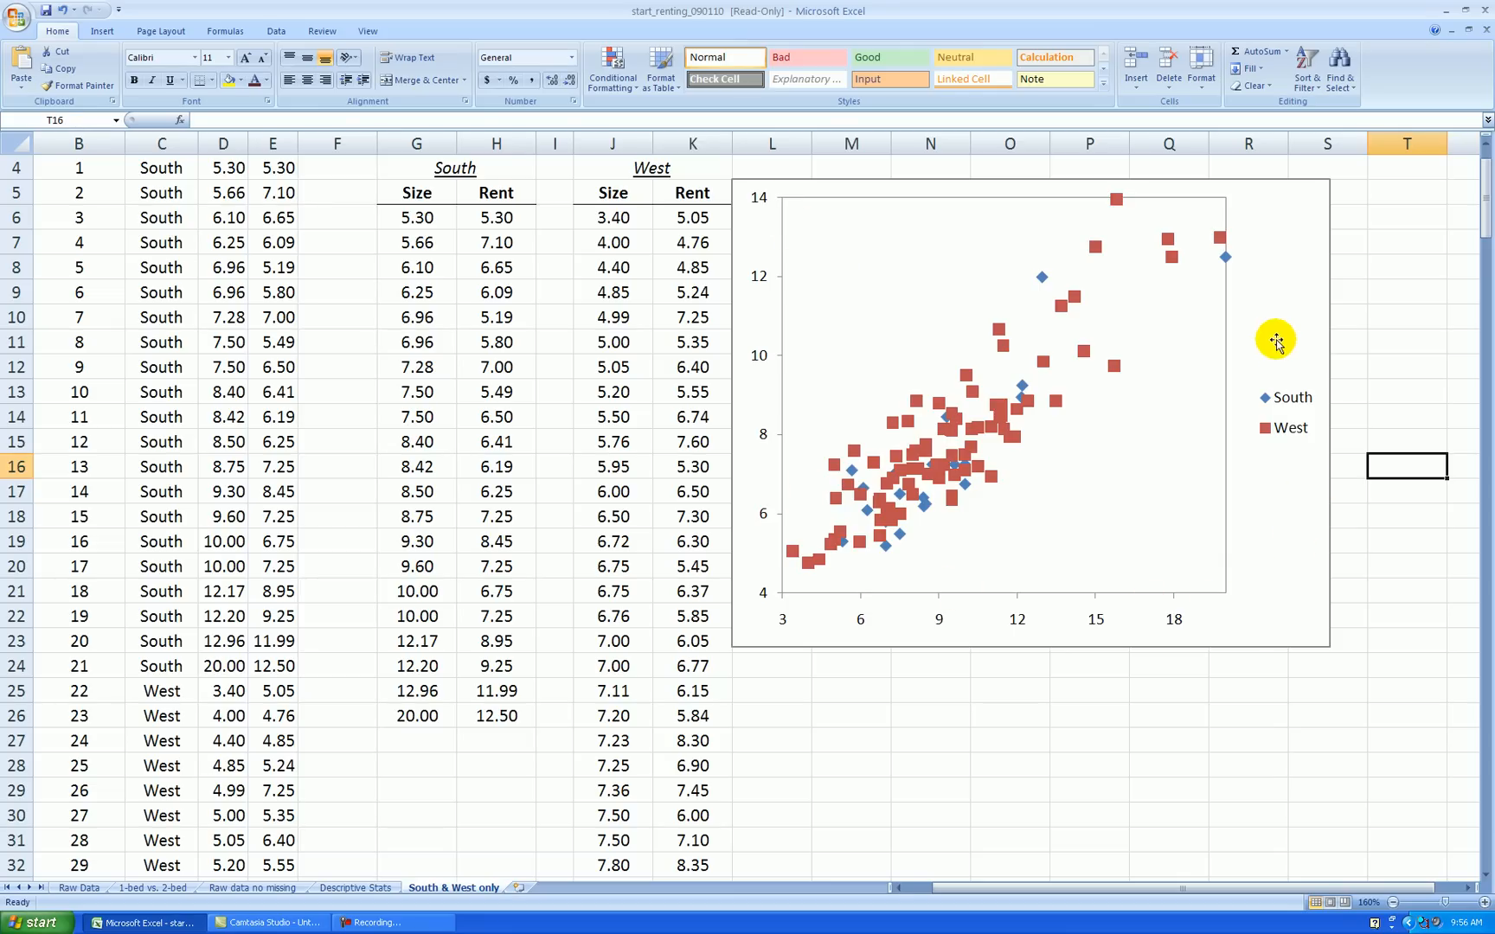
left_click(1306, 333)
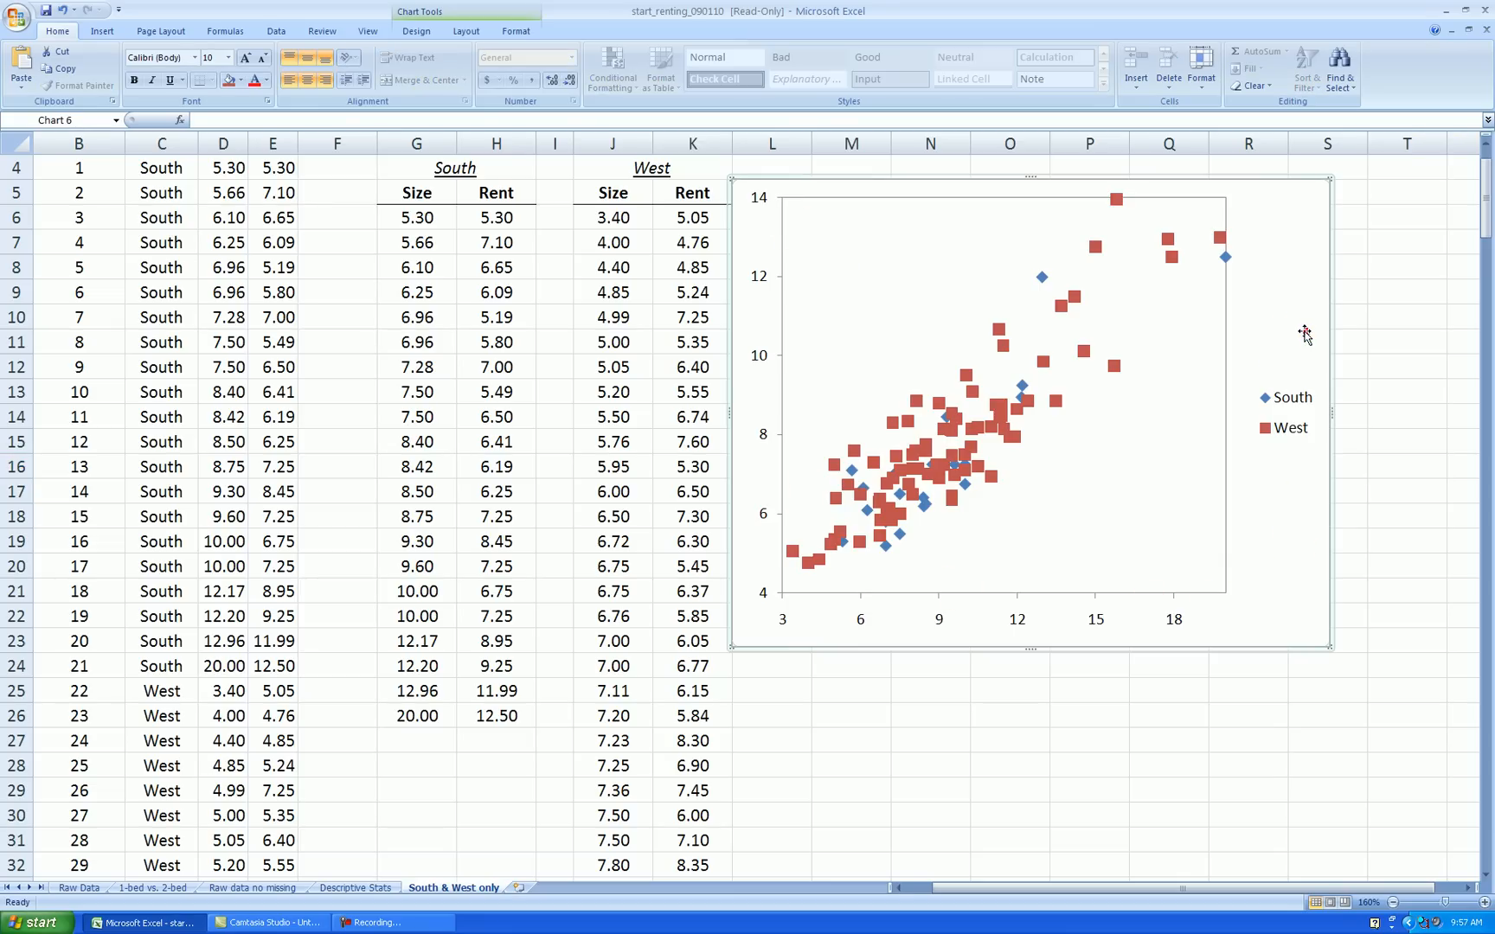
left_click(465, 31)
left_click(281, 76)
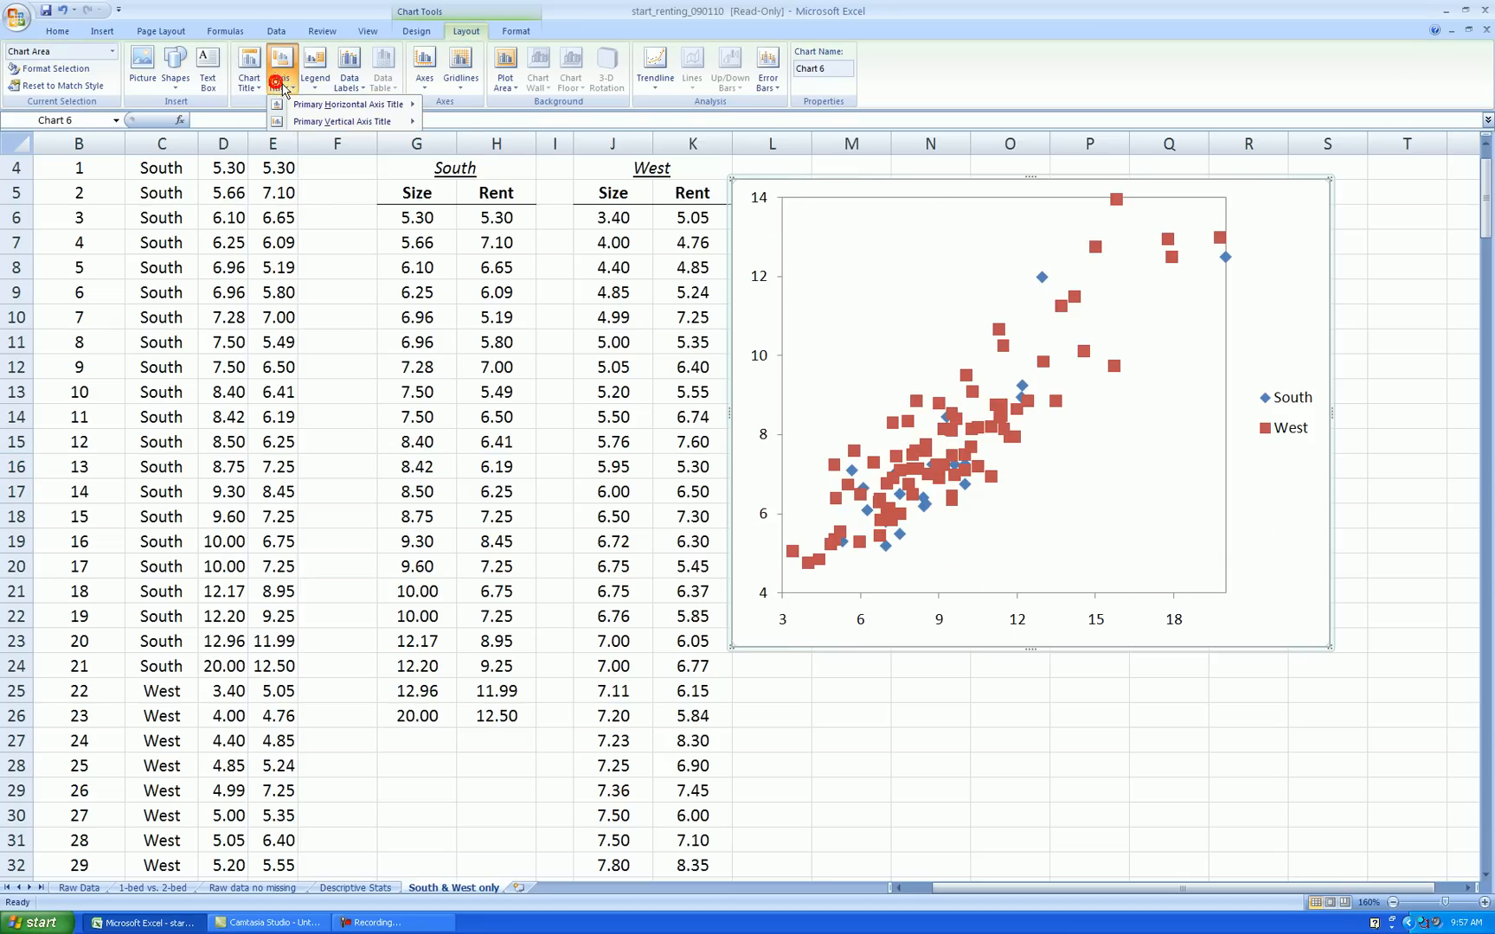
left_click(495, 138)
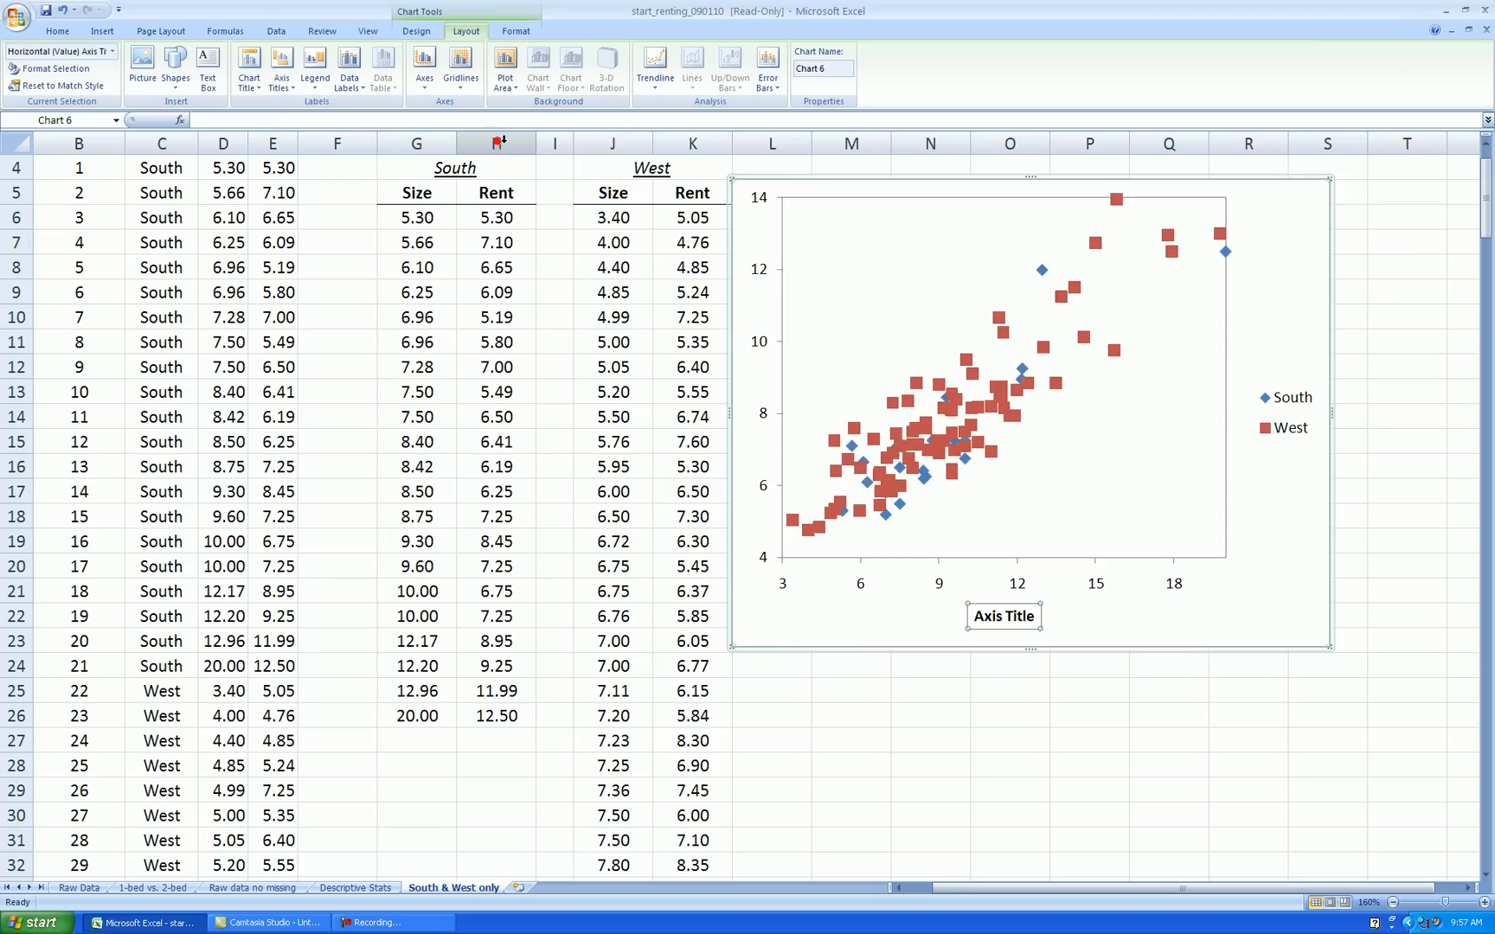
type("Size (100s of sq. ft.")
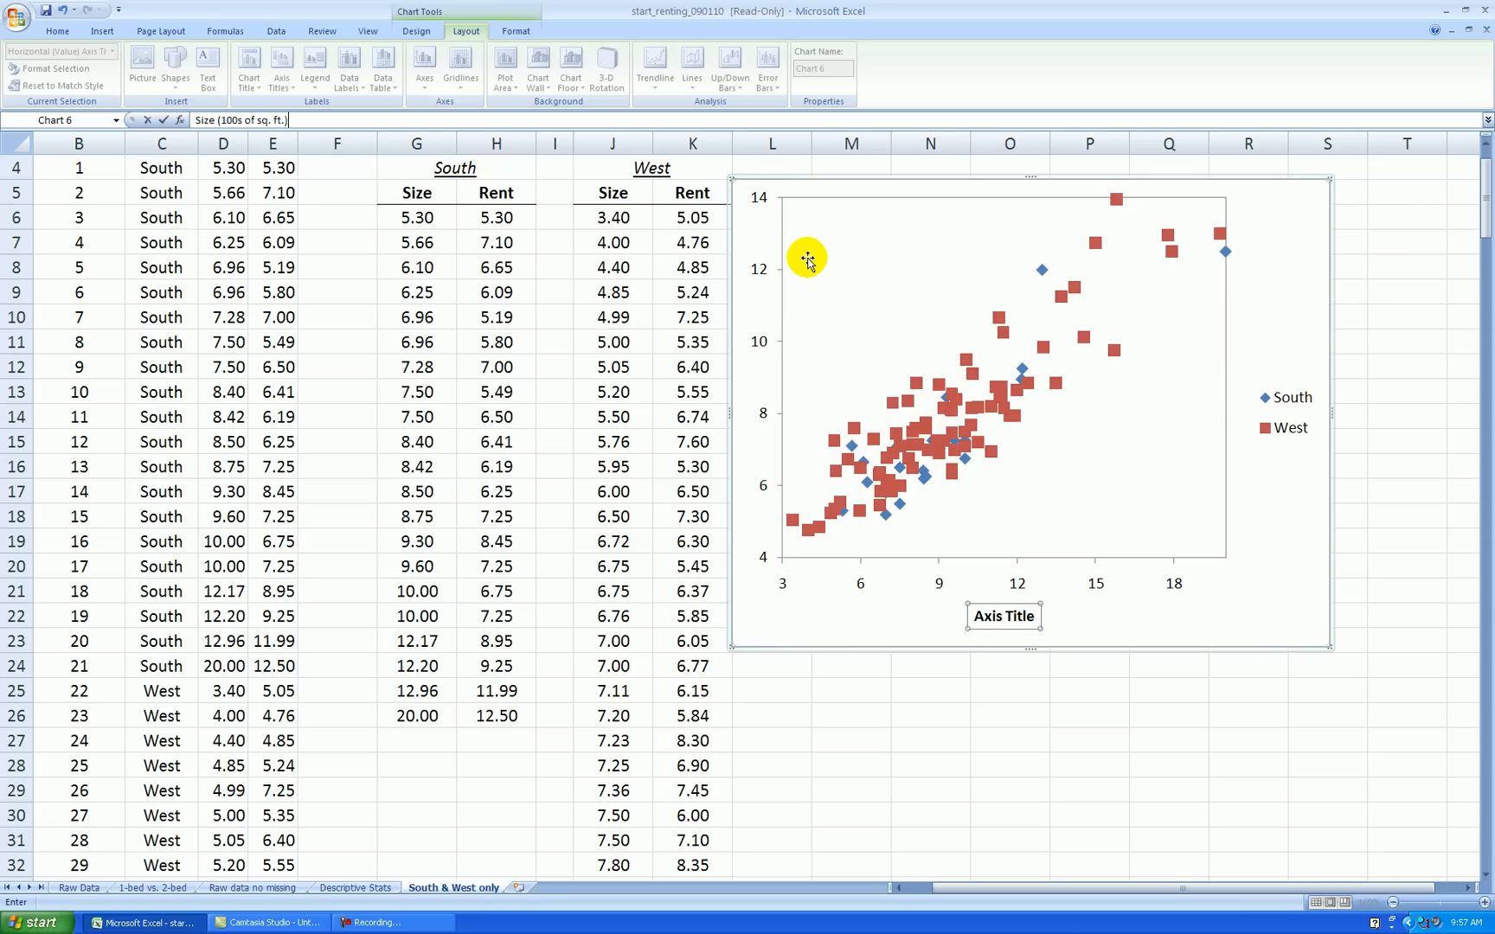
key("Return")
left_click(1065, 783)
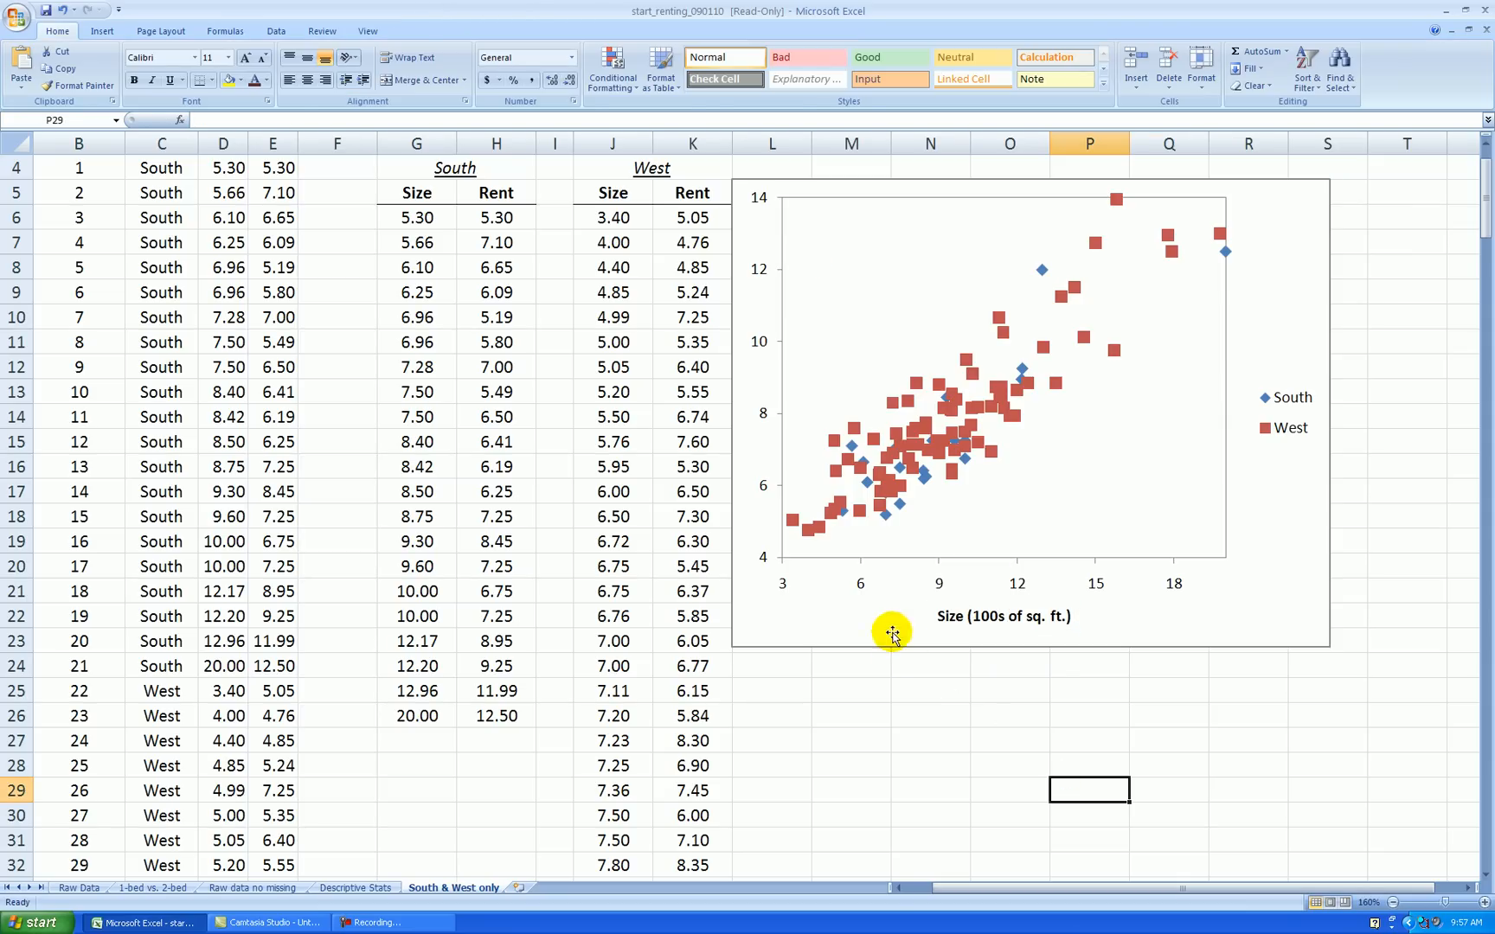
Add a rotated vertical axis title reading "Rent ($100s)" to the scatter chart
left_click(891, 634)
left_click(282, 72)
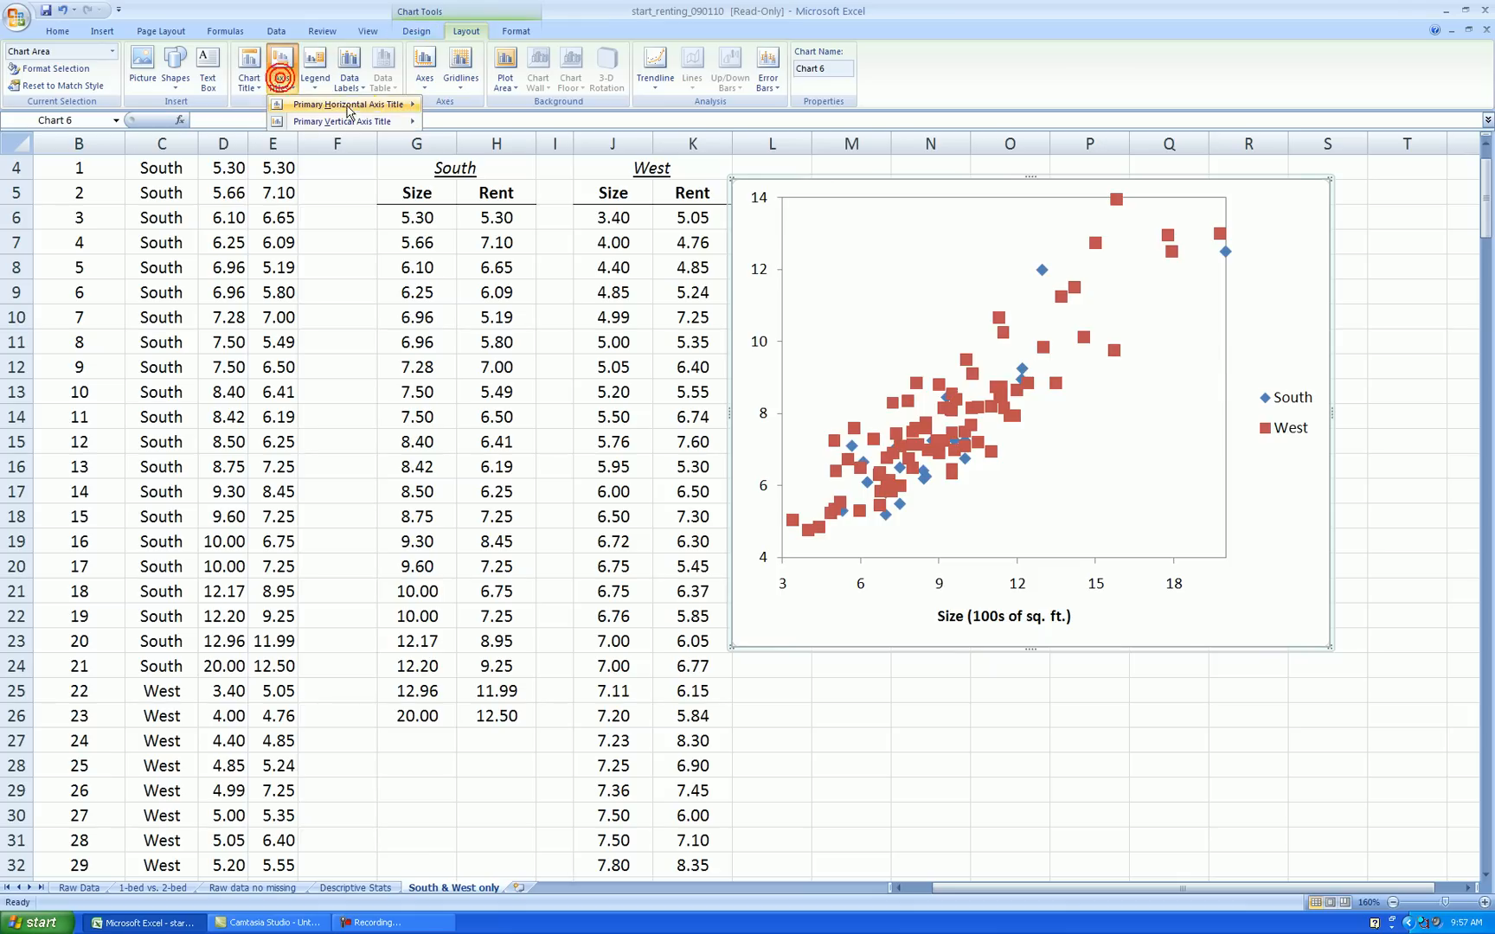
mouse_move(346, 121)
left_click(485, 160)
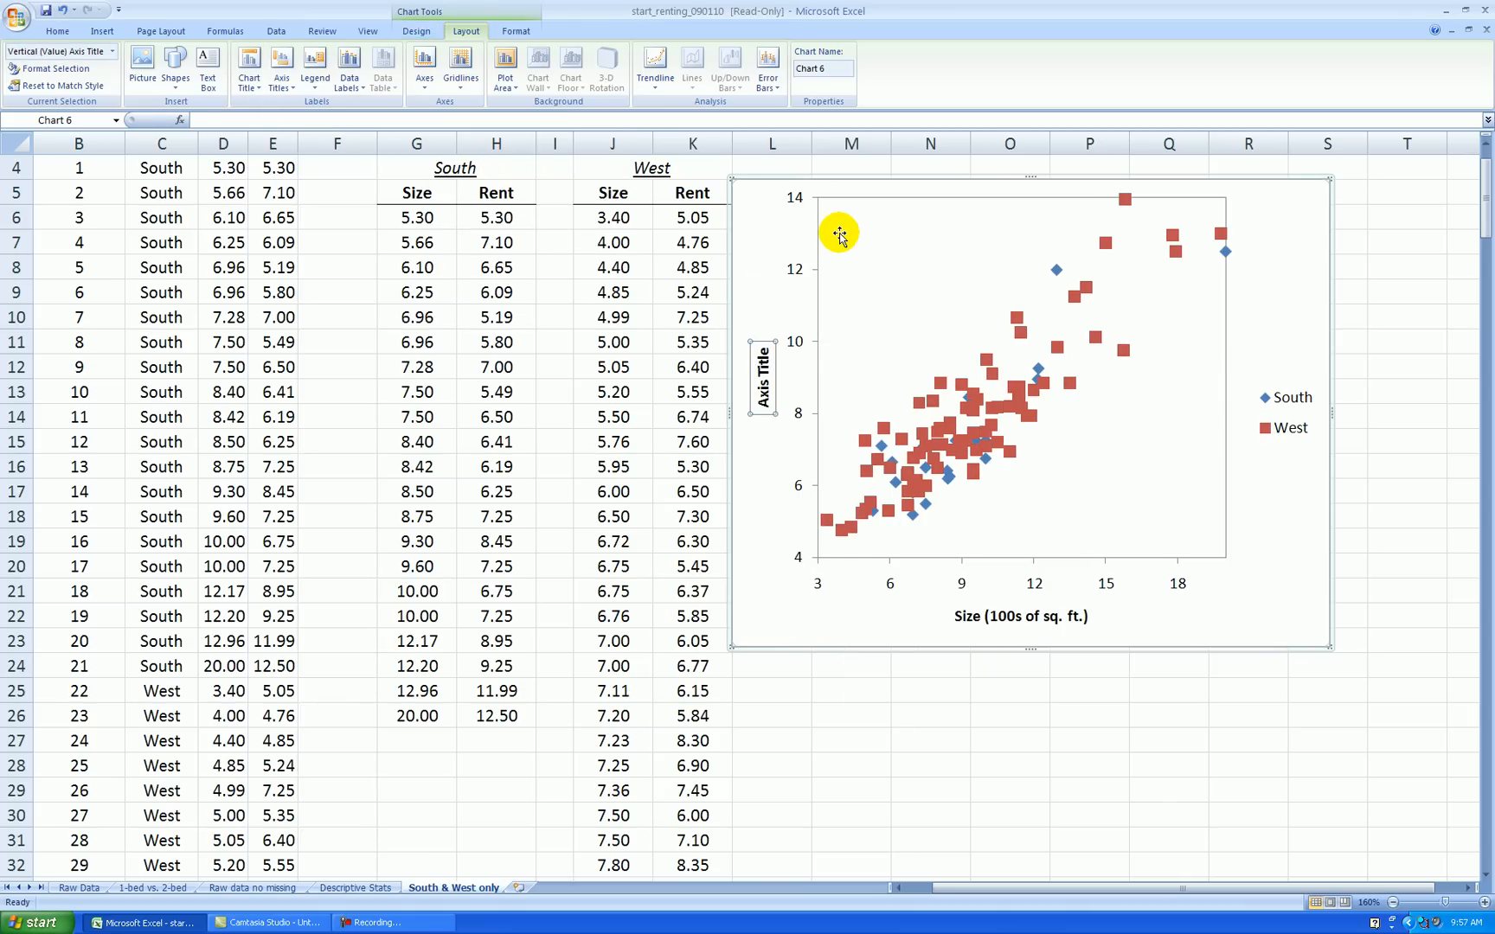
type("Rent ($100s")
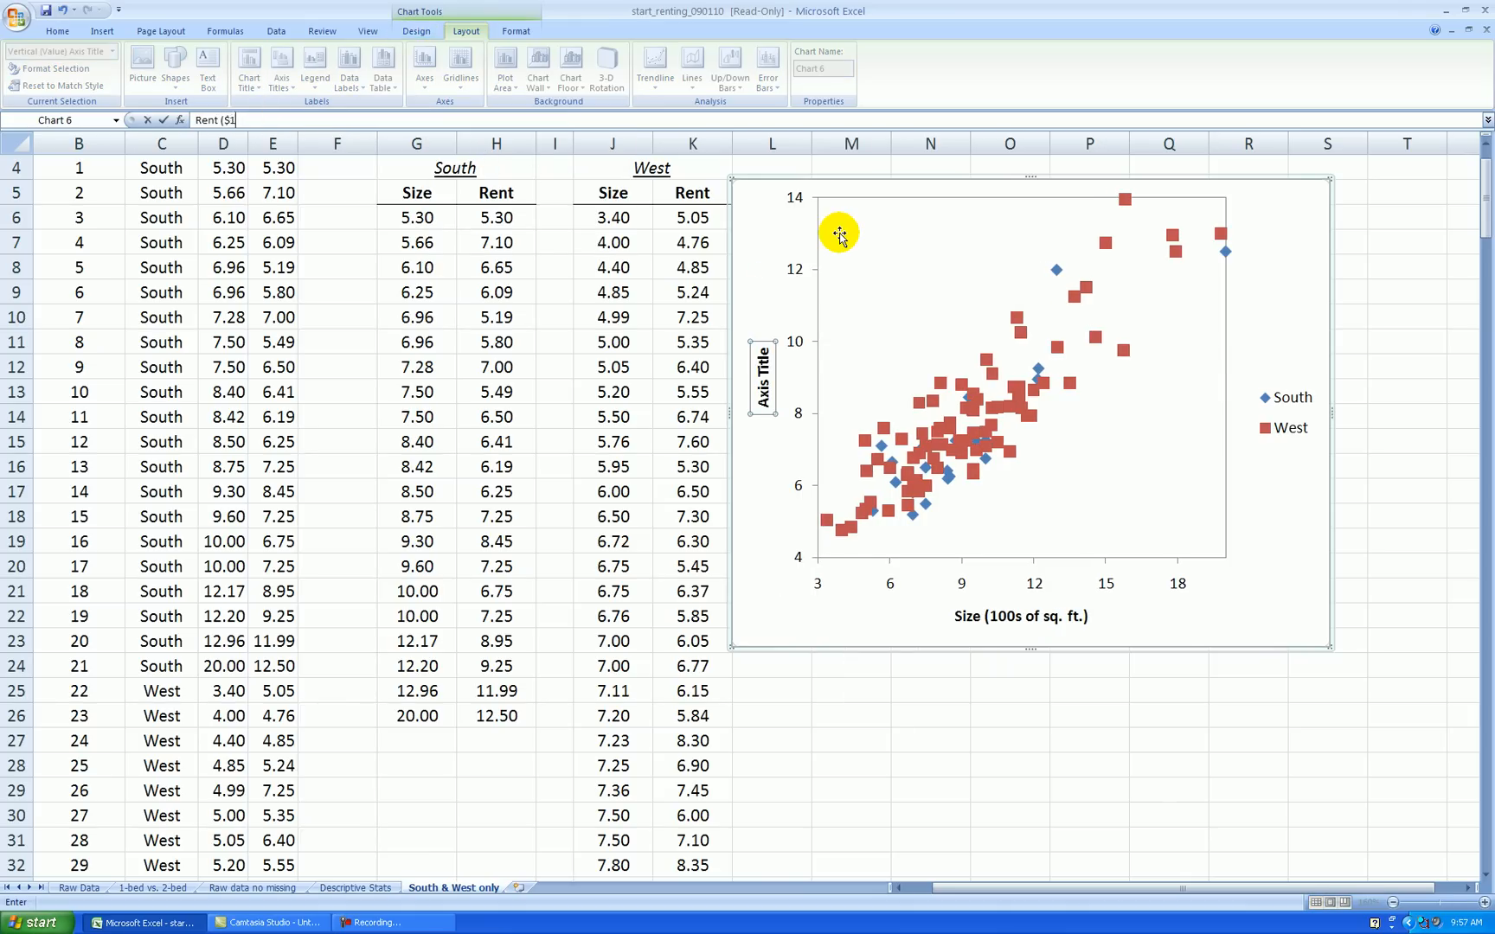
left_click(1008, 688)
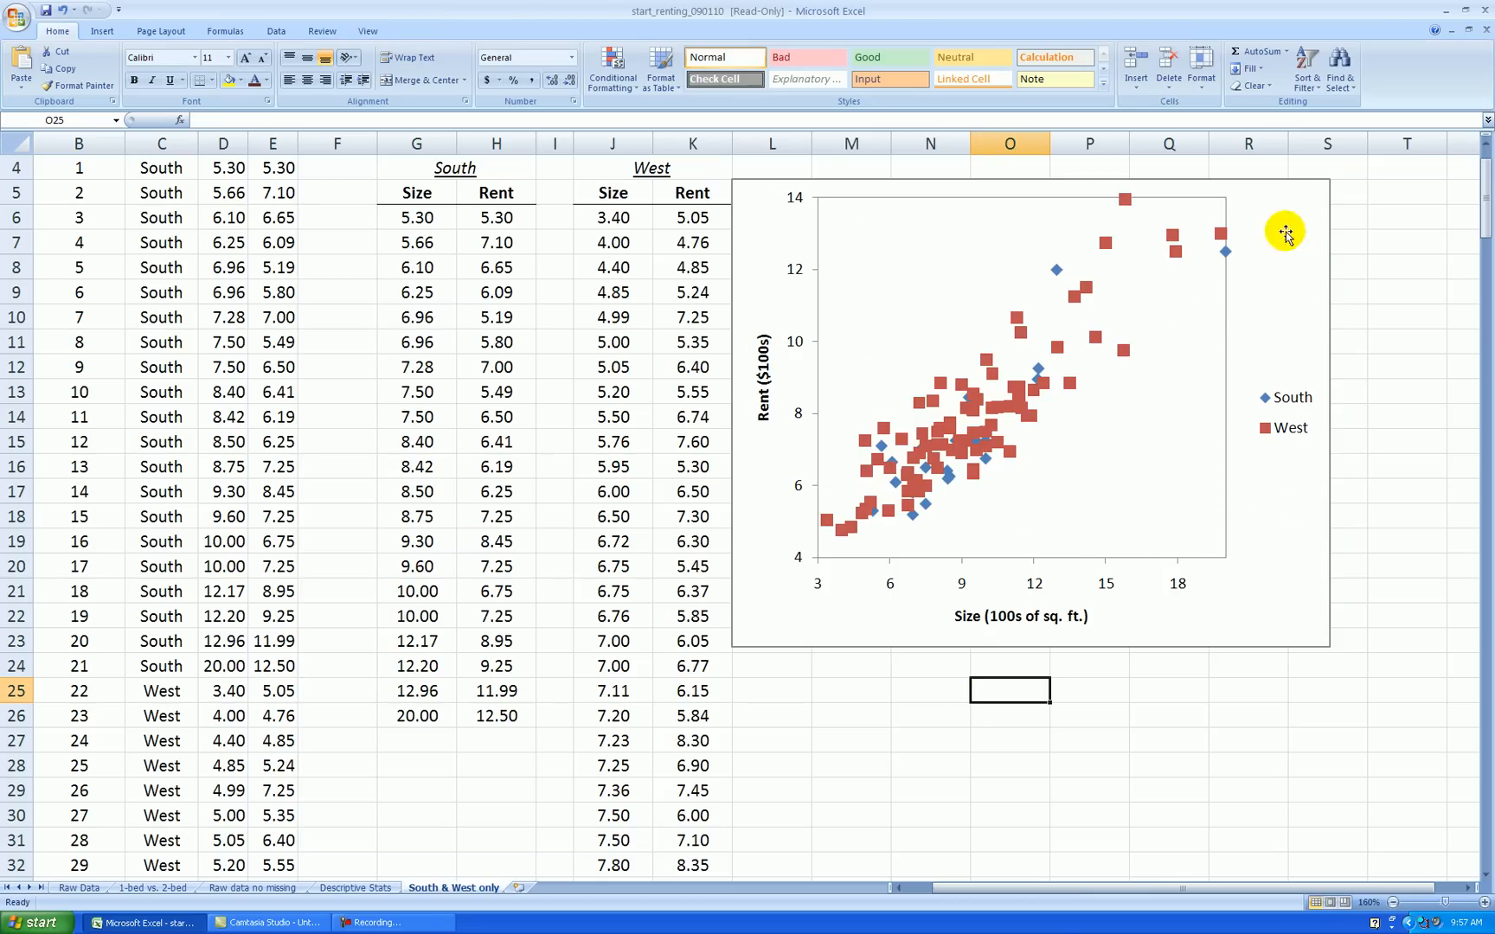
Remove the border line around the scatter chart's outer chart area
right_click(1314, 498)
left_click(1386, 737)
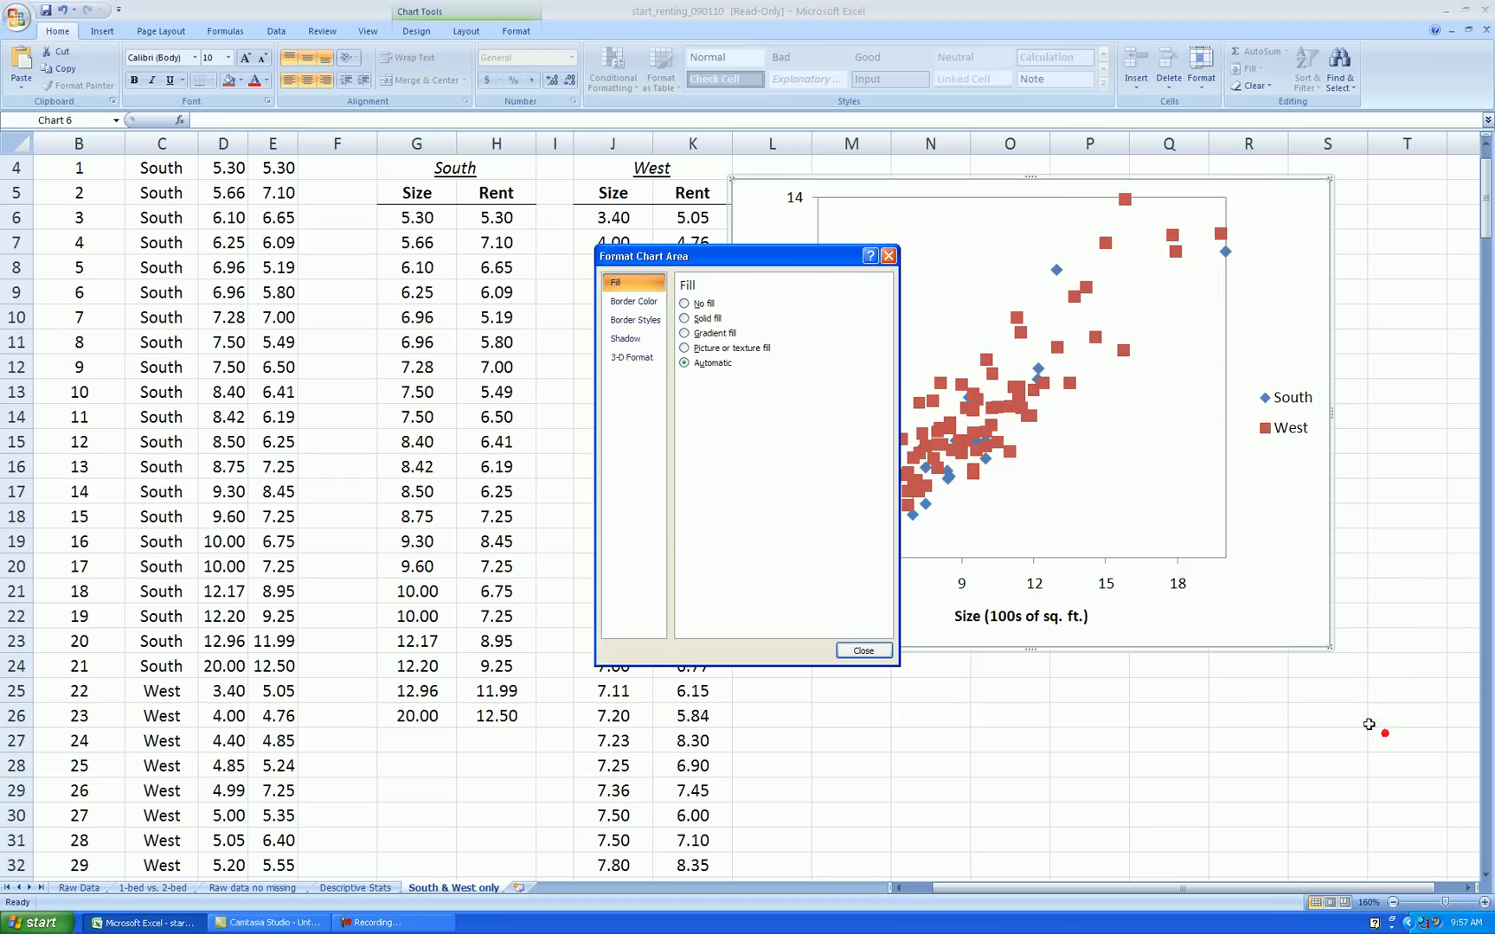
left_click(637, 302)
left_click(683, 304)
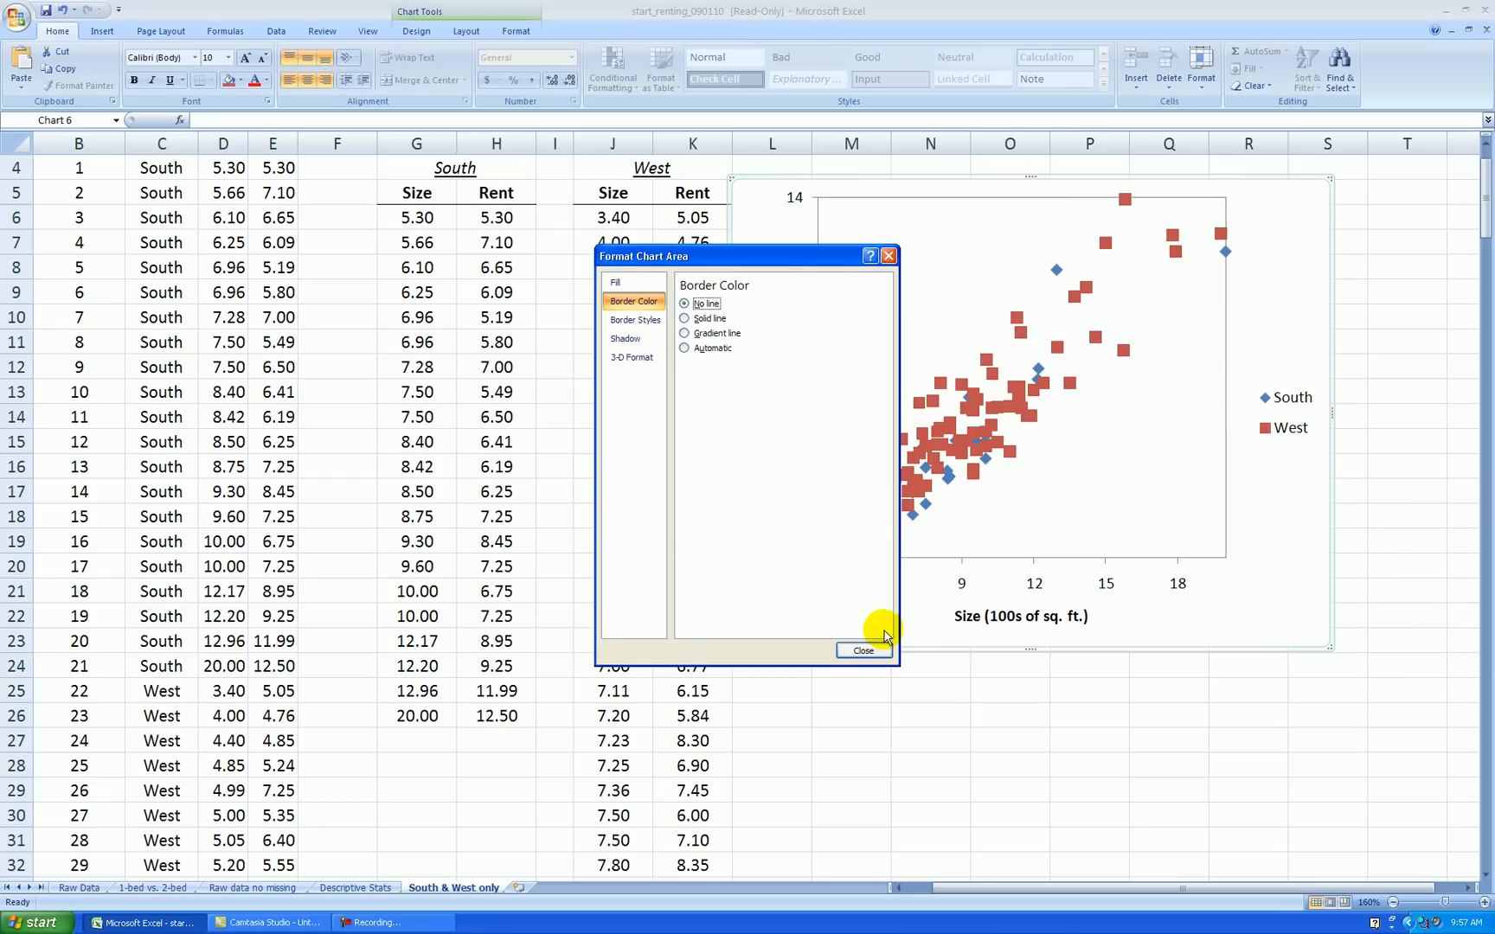
left_click(863, 651)
left_click(1377, 306)
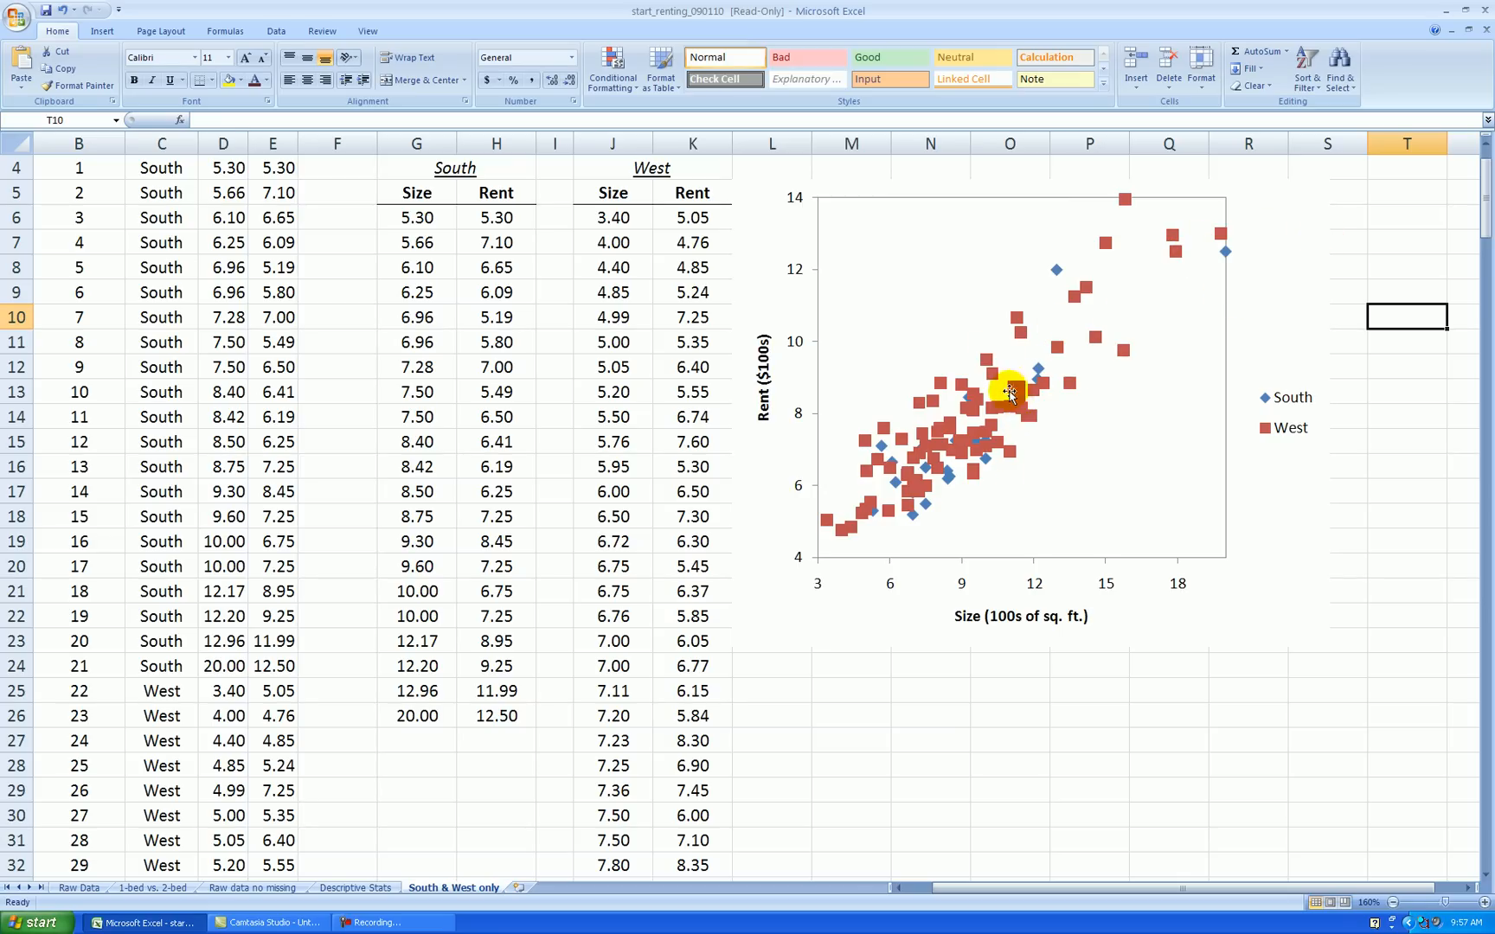
Change the West series markers to the built-in circle type with no fill
right_click(1076, 304)
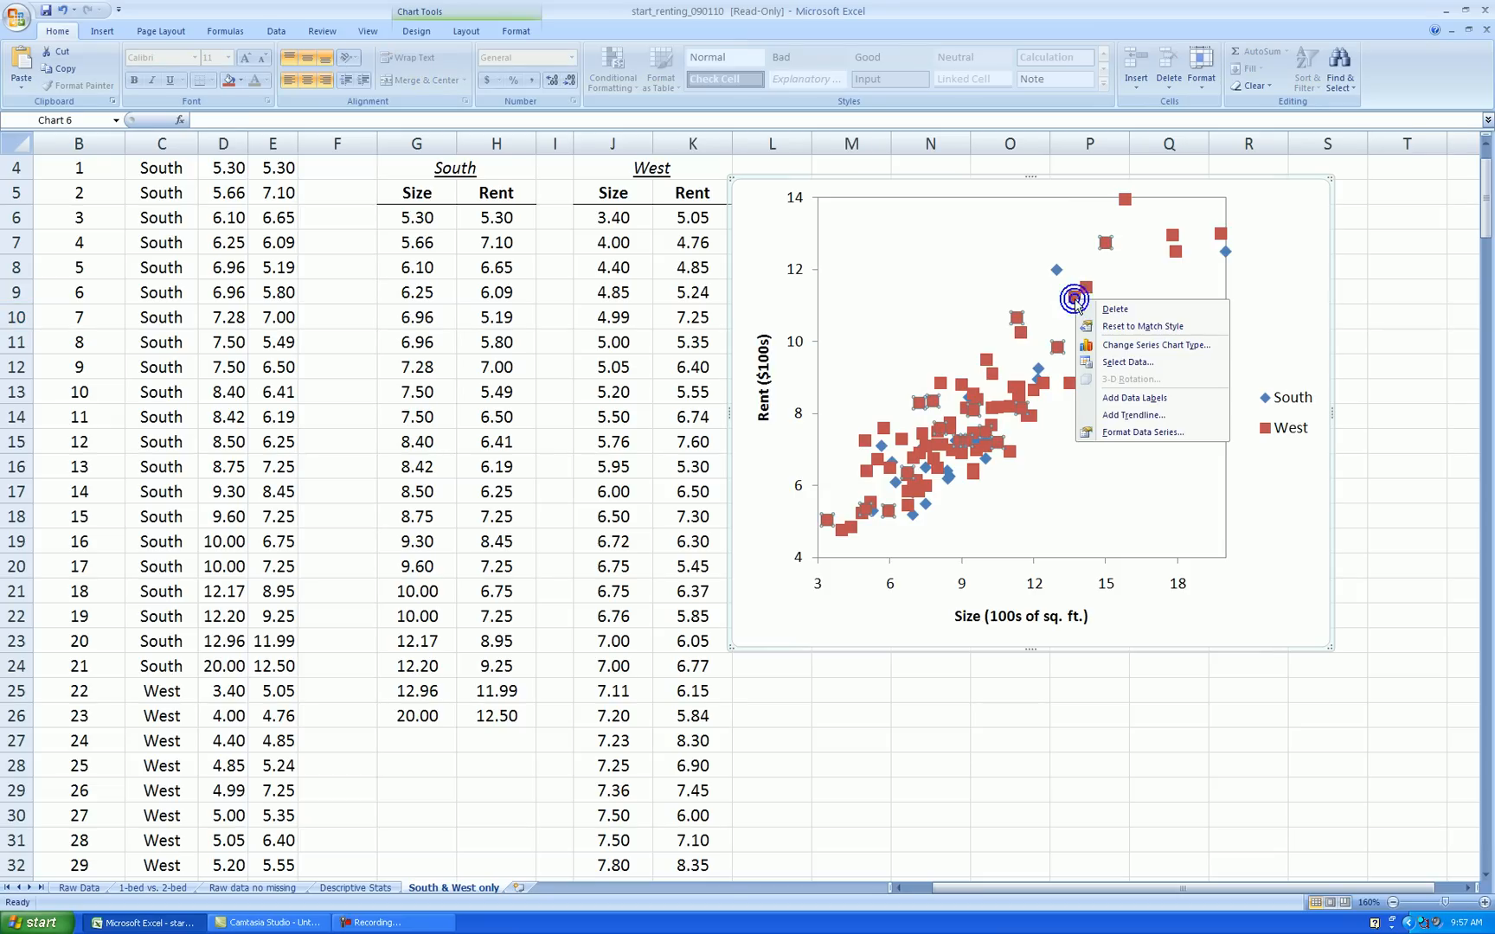
left_click(1128, 431)
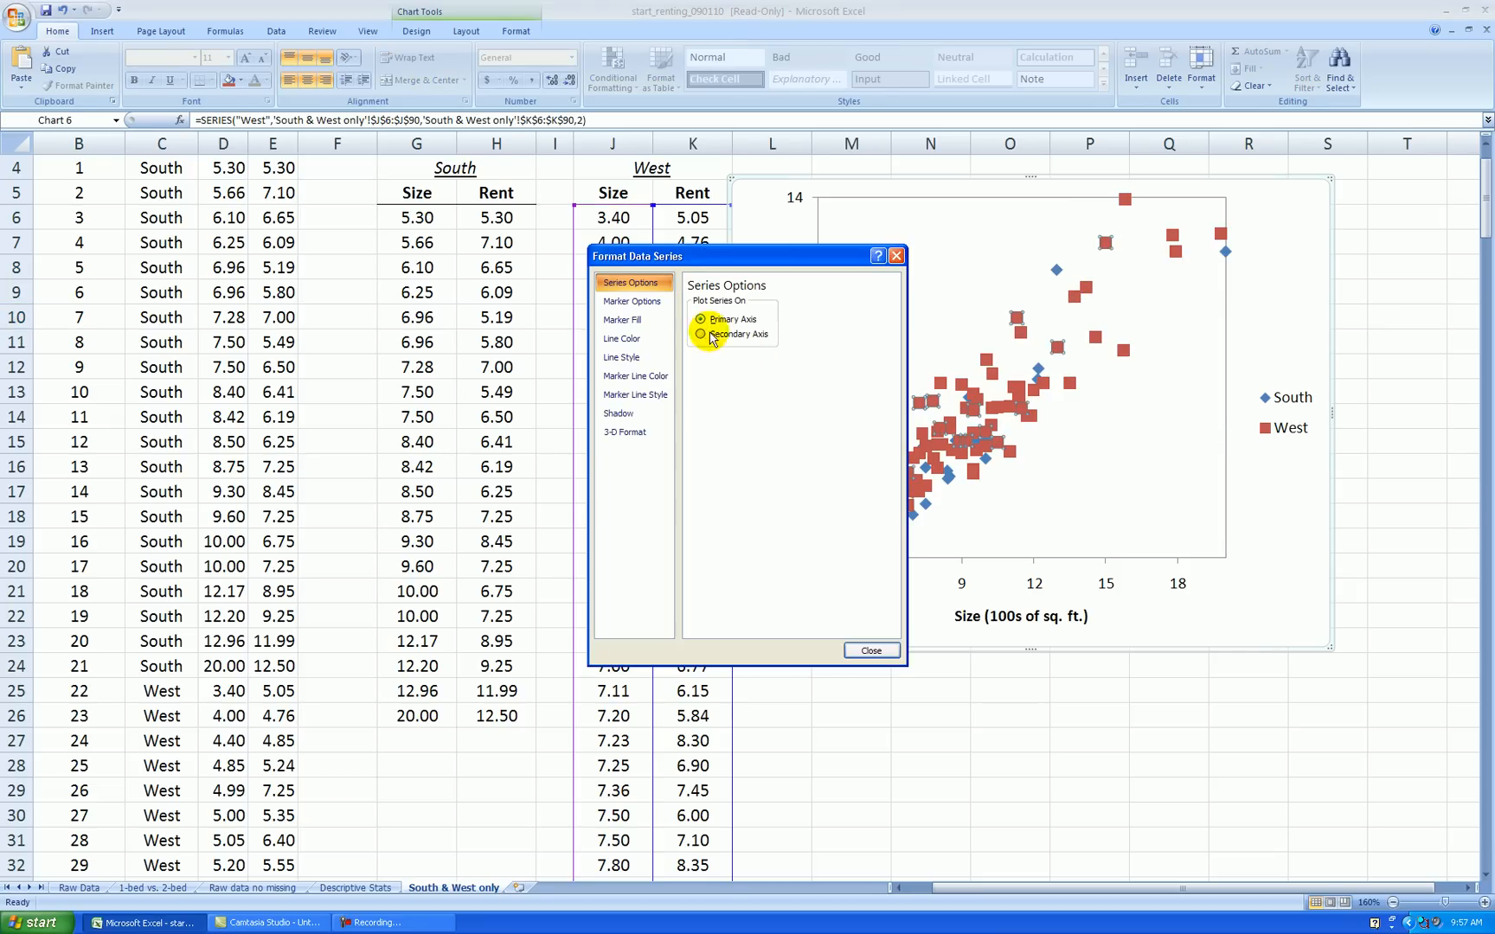
left_click(631, 301)
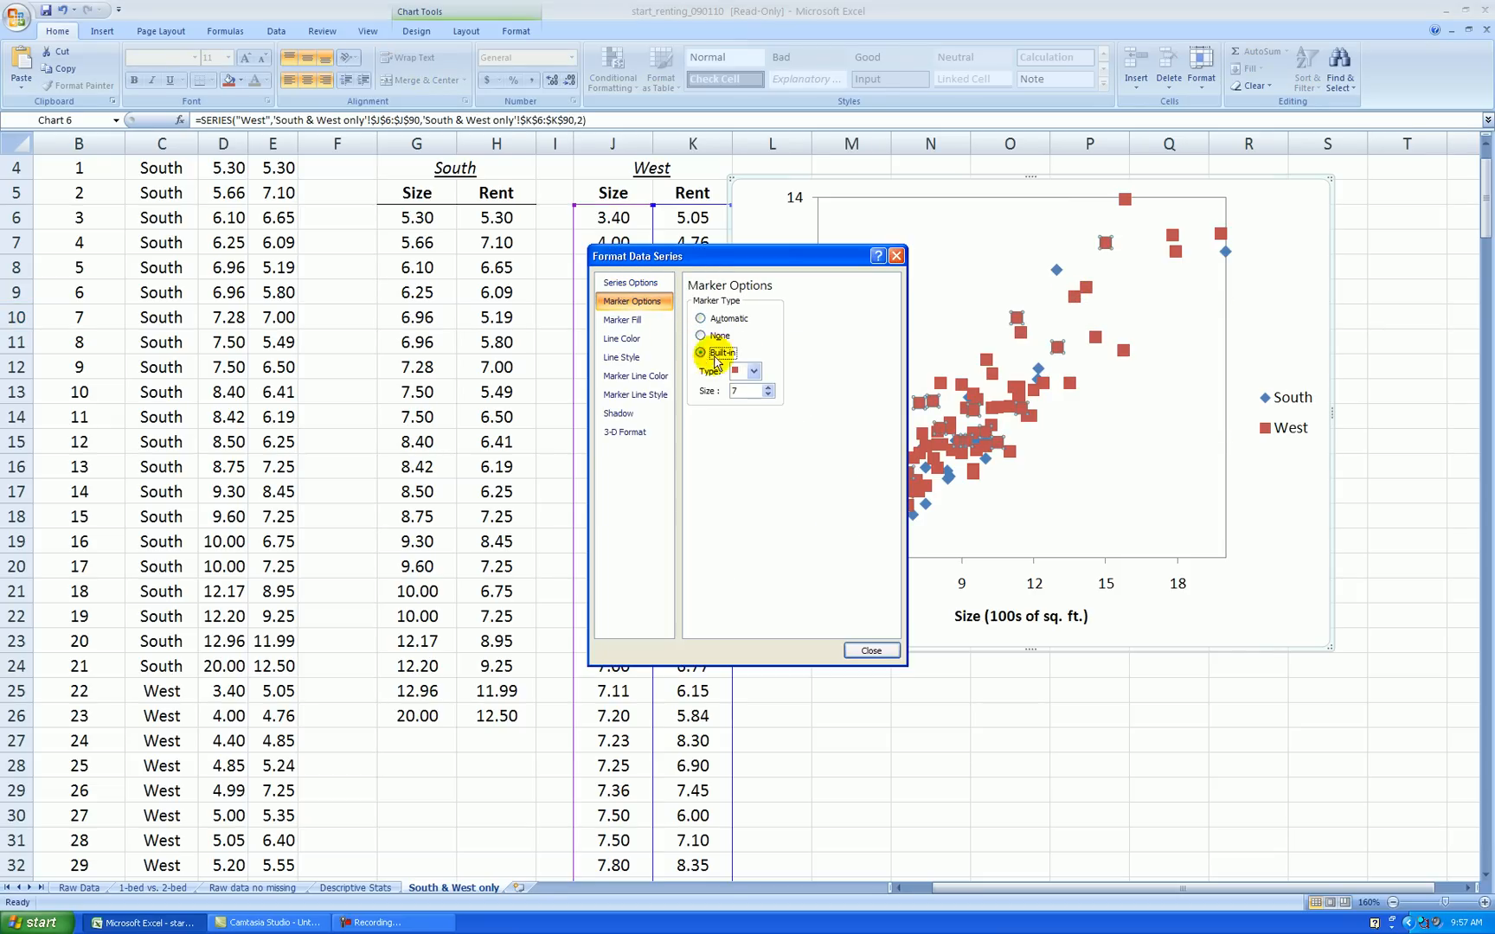
left_click(753, 371)
left_click(746, 474)
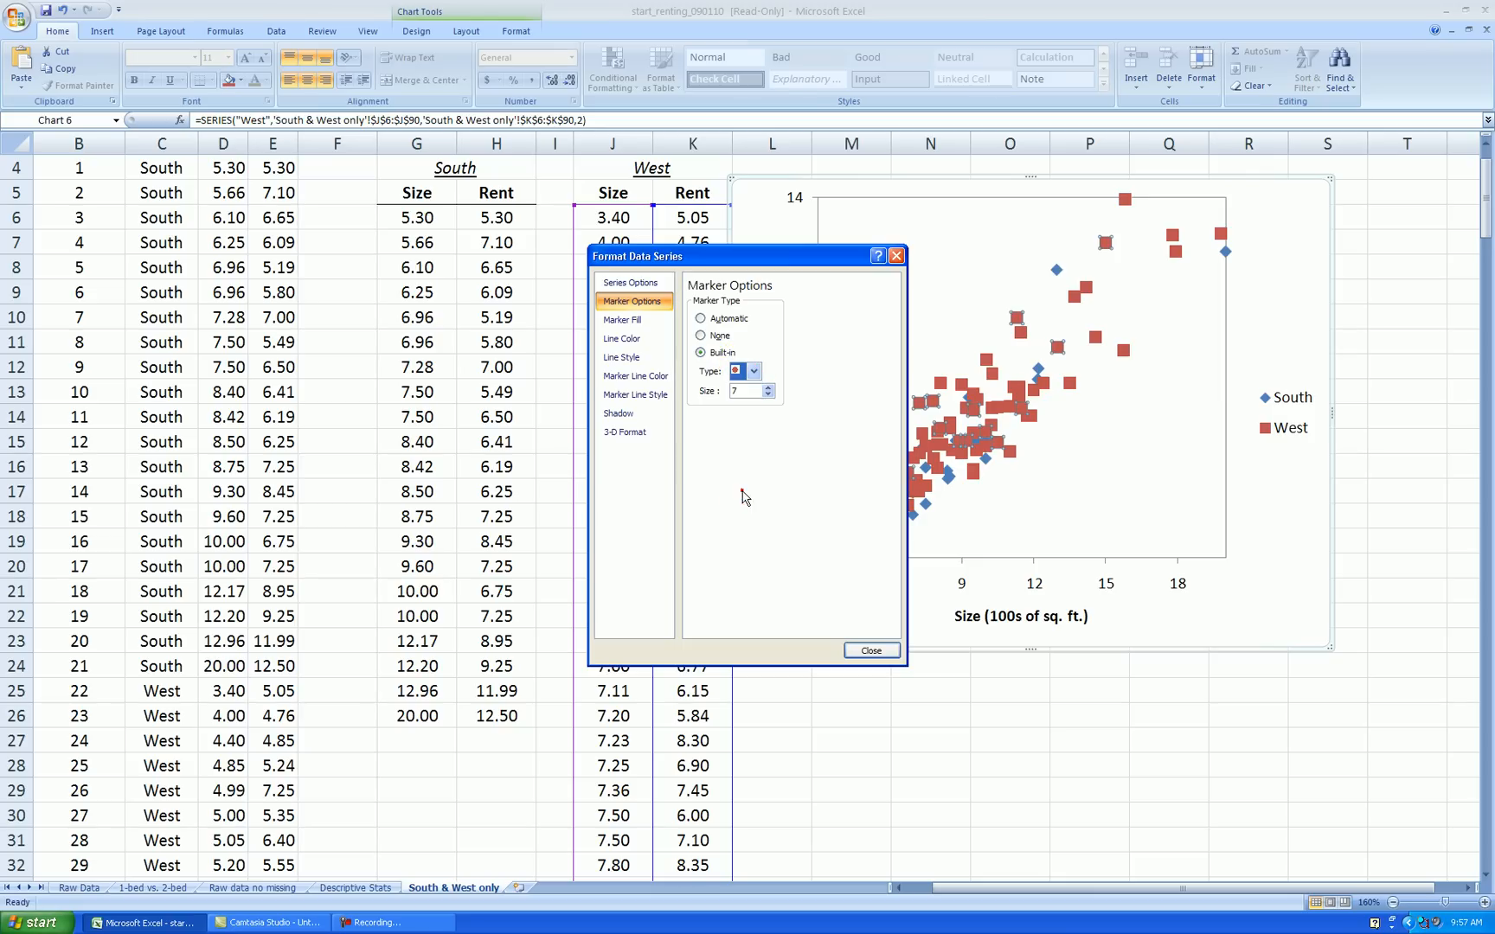
left_click(659, 320)
left_click(692, 303)
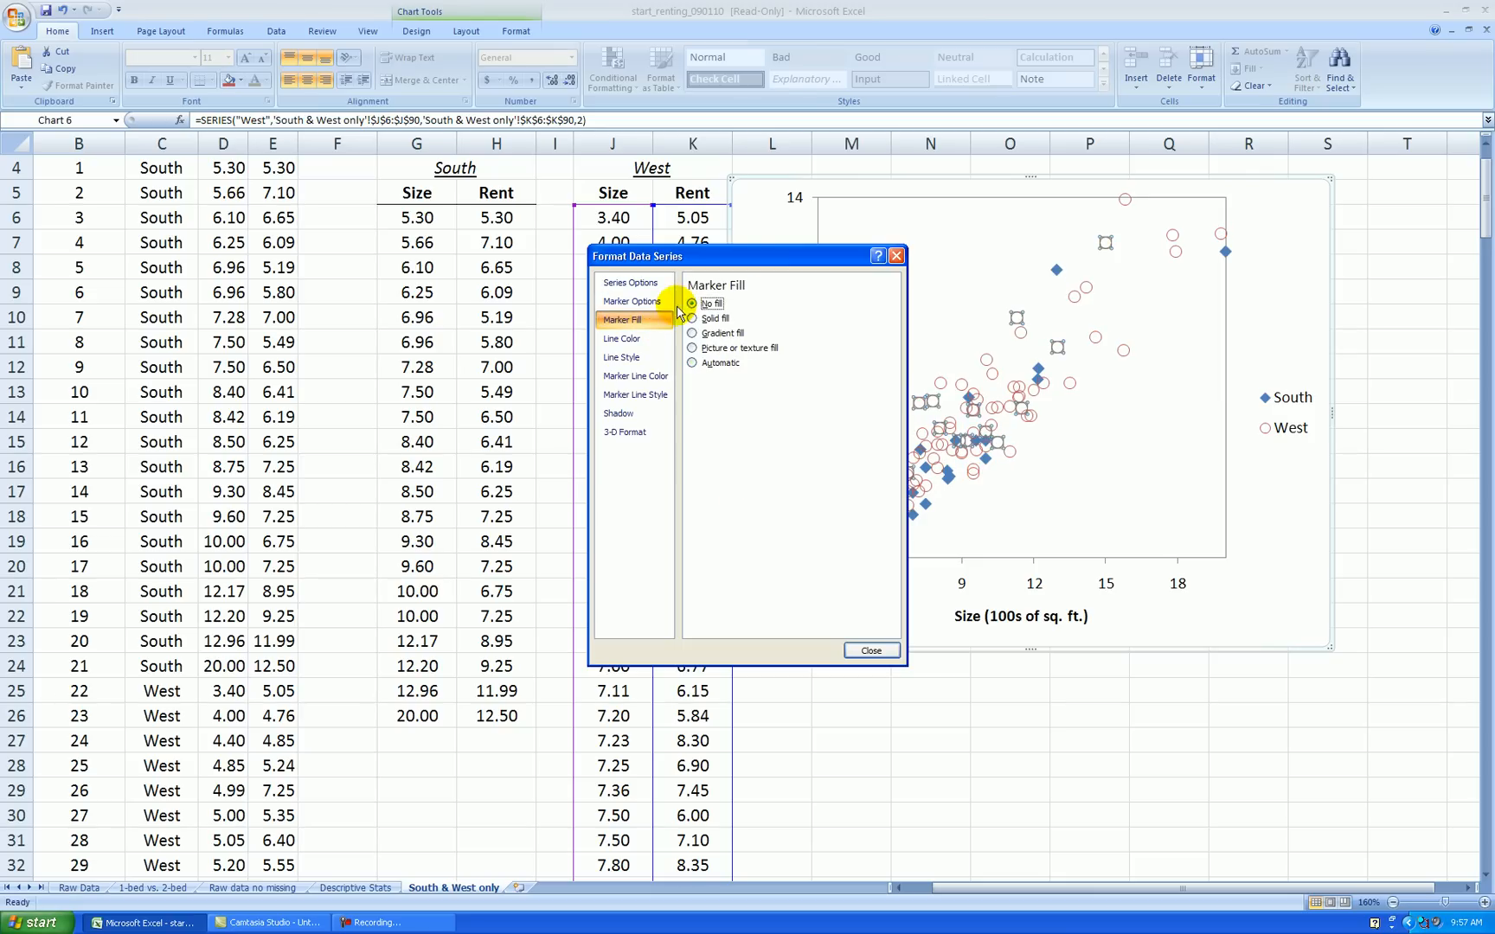
Give the West series markers a solid black outline and close the series formatting
left_click(650, 377)
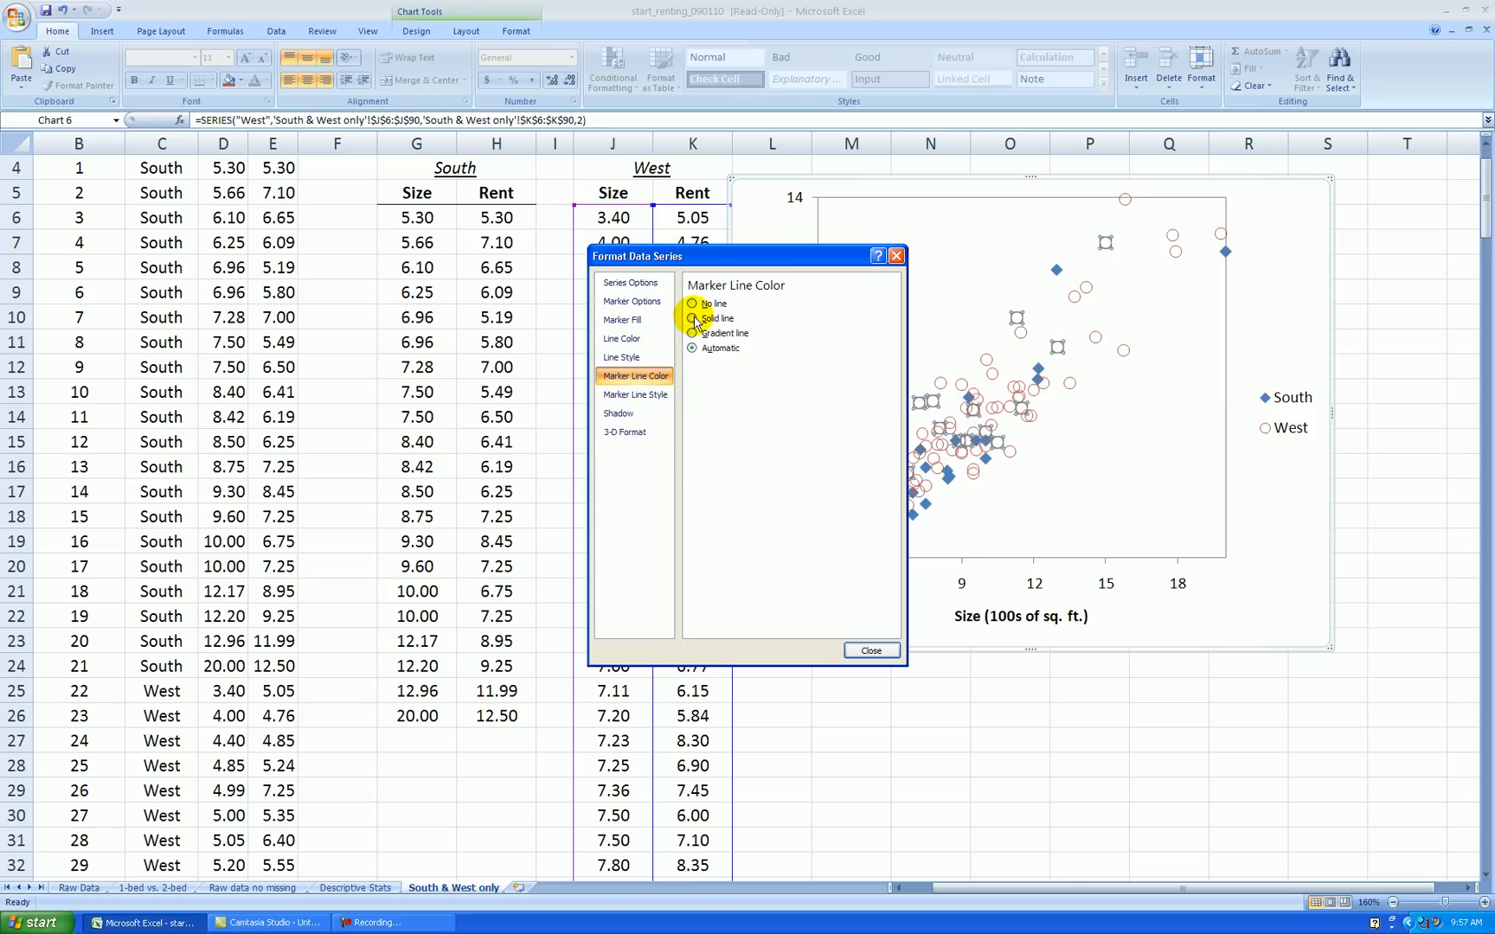
left_click(692, 318)
left_click(749, 366)
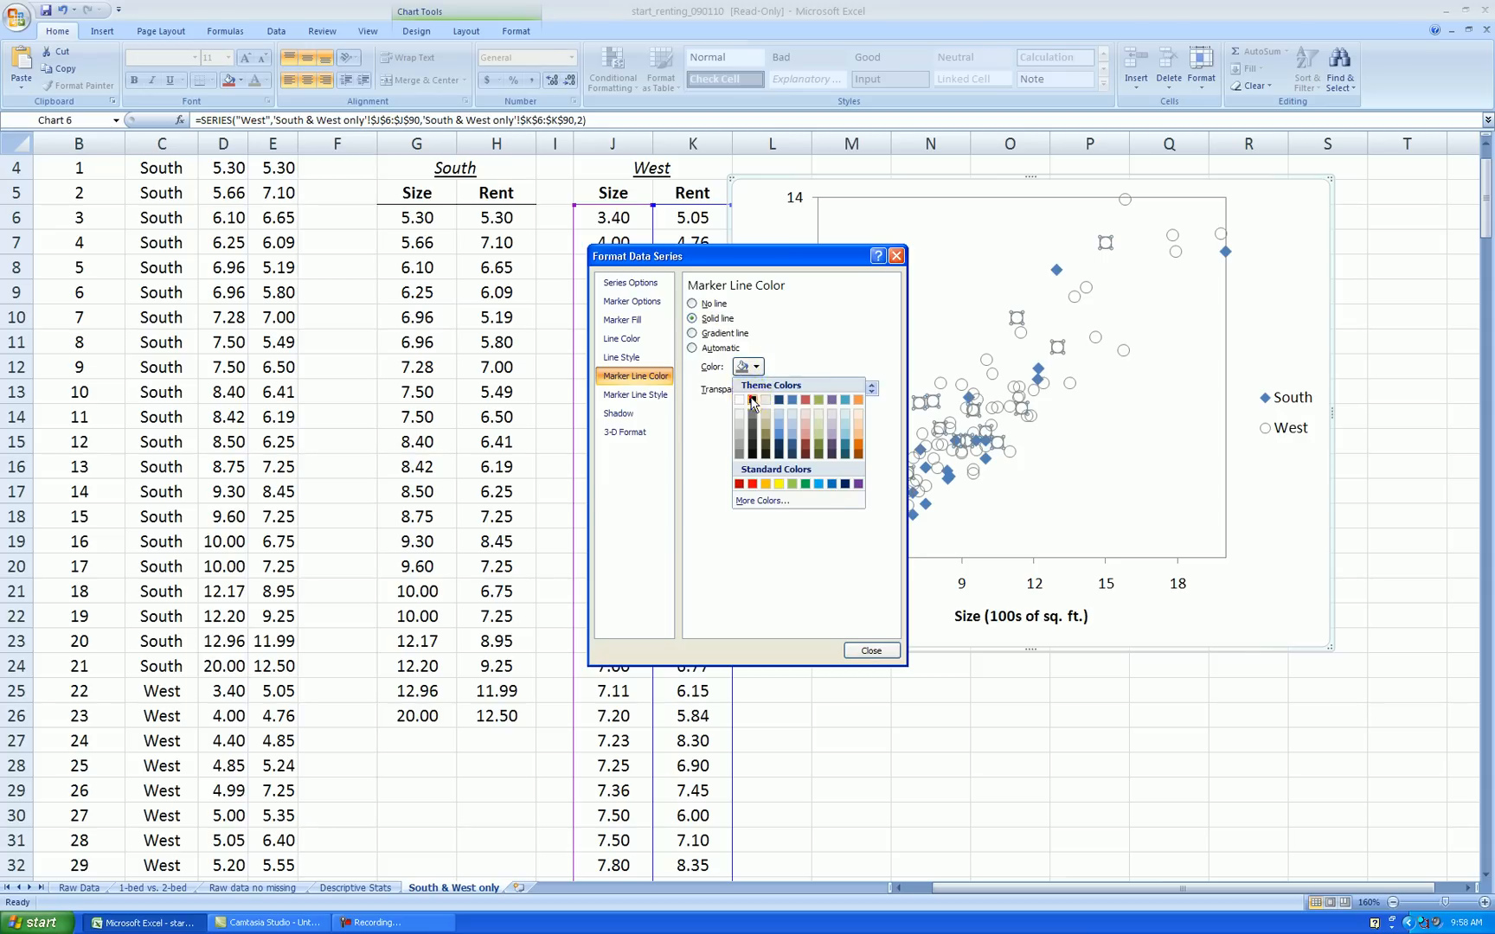
left_click(750, 396)
left_click(871, 651)
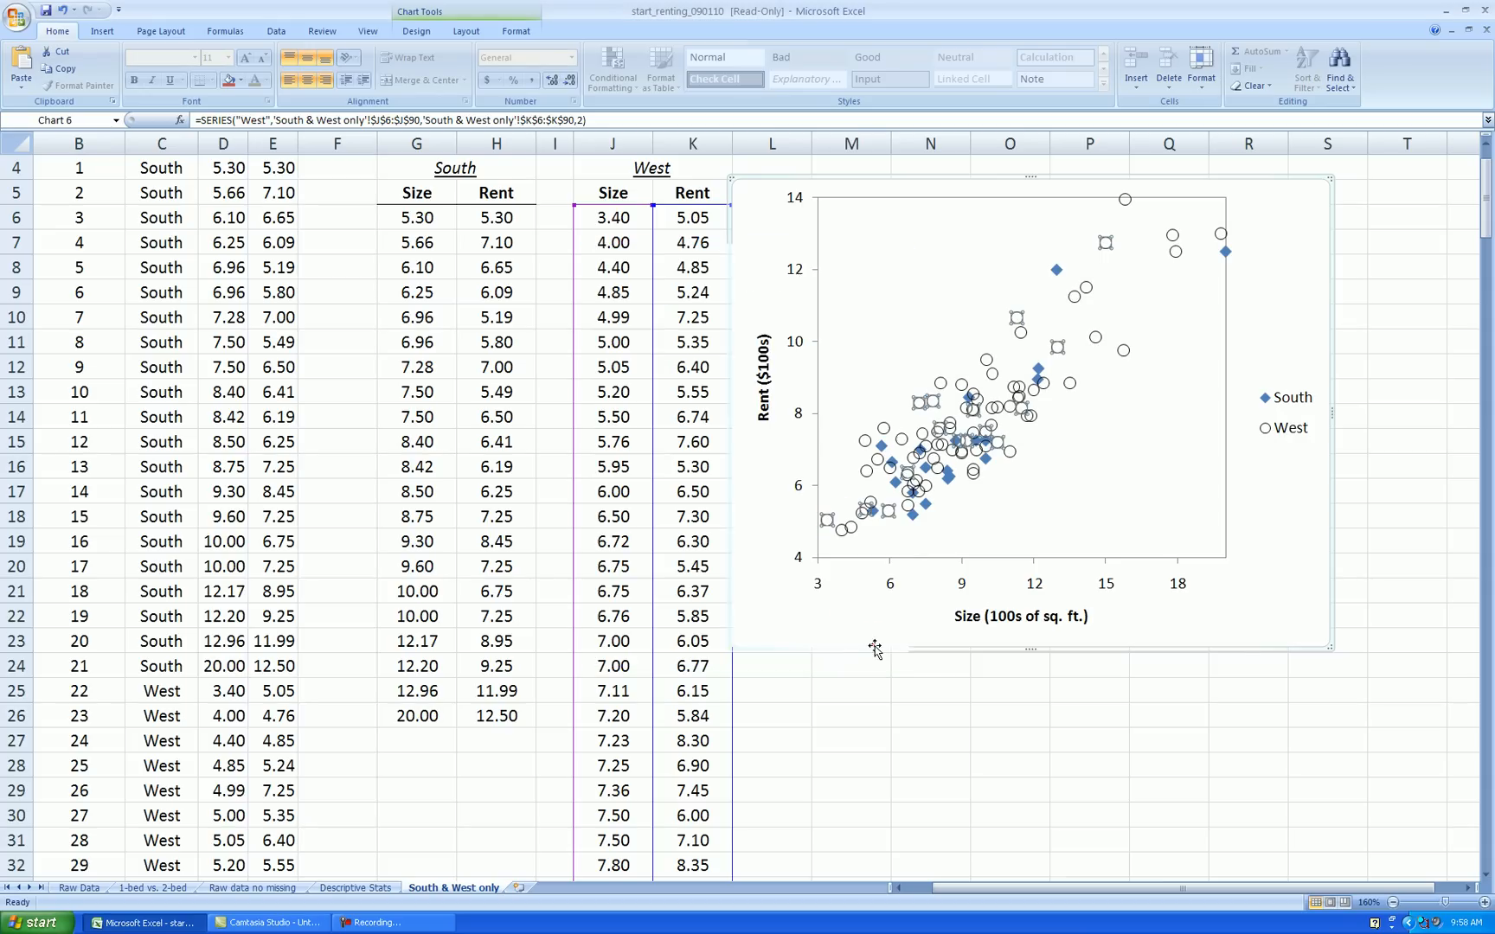
left_click(1397, 406)
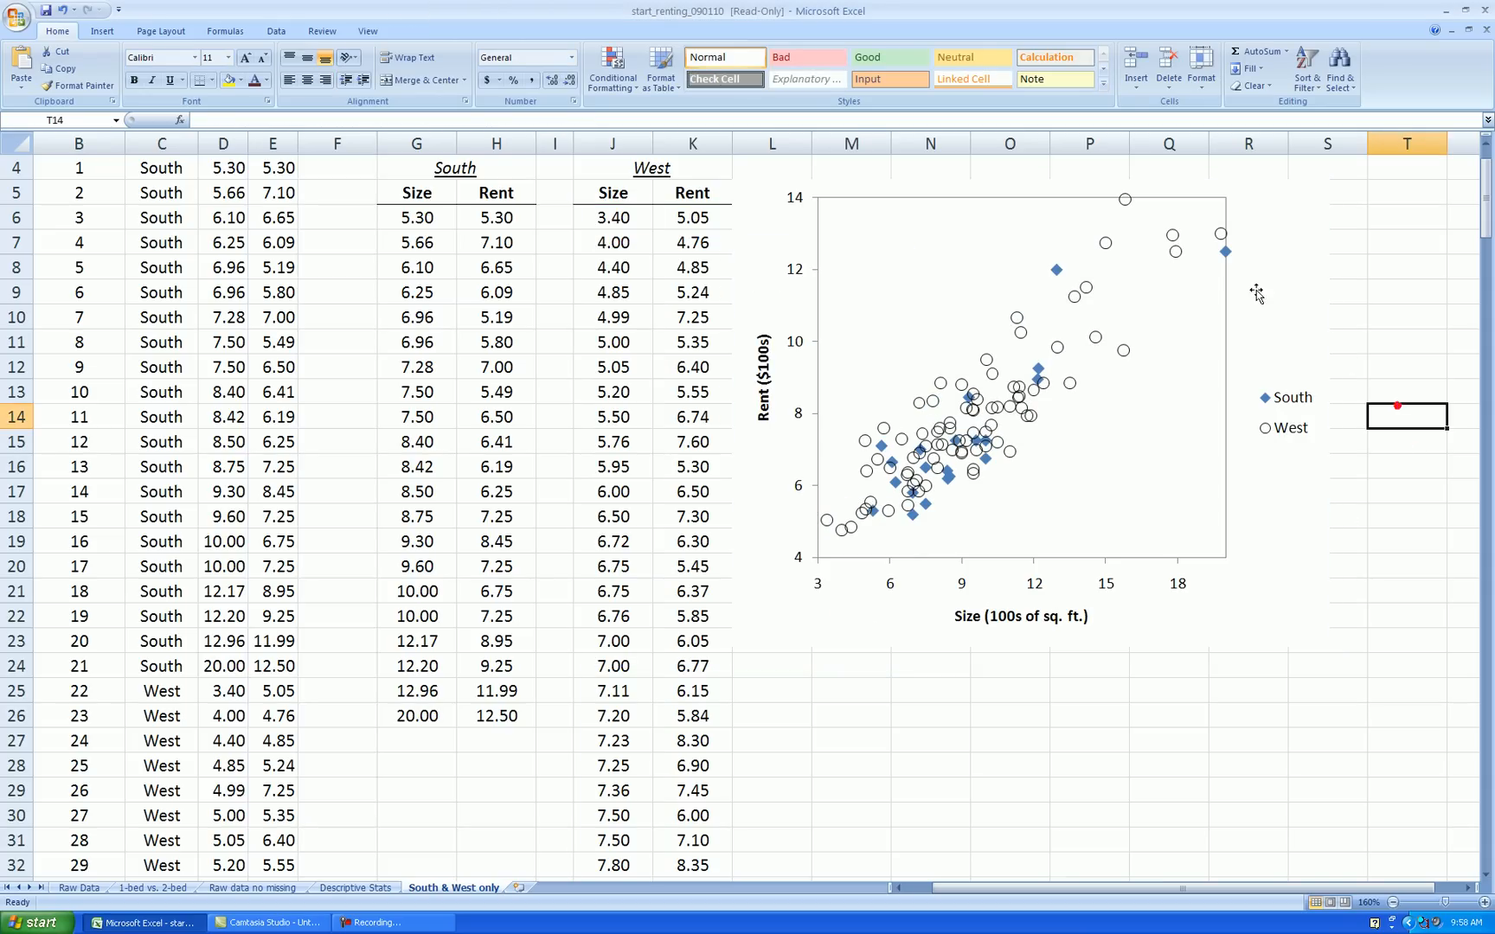
left_click(1360, 363)
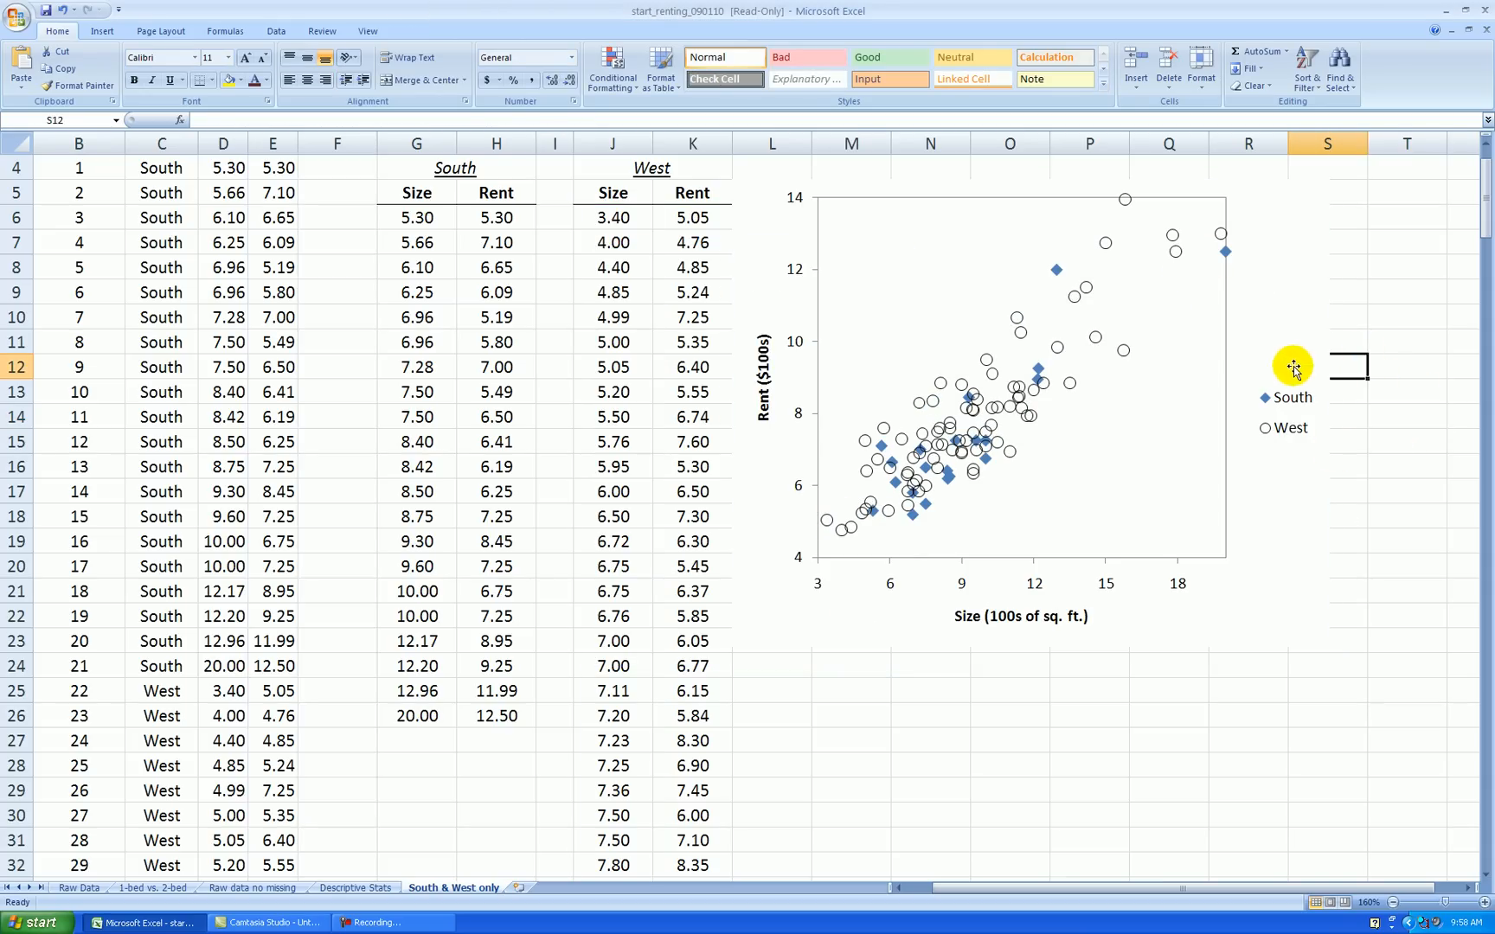
Change the South series markers to the built-in circle type
right_click(1057, 271)
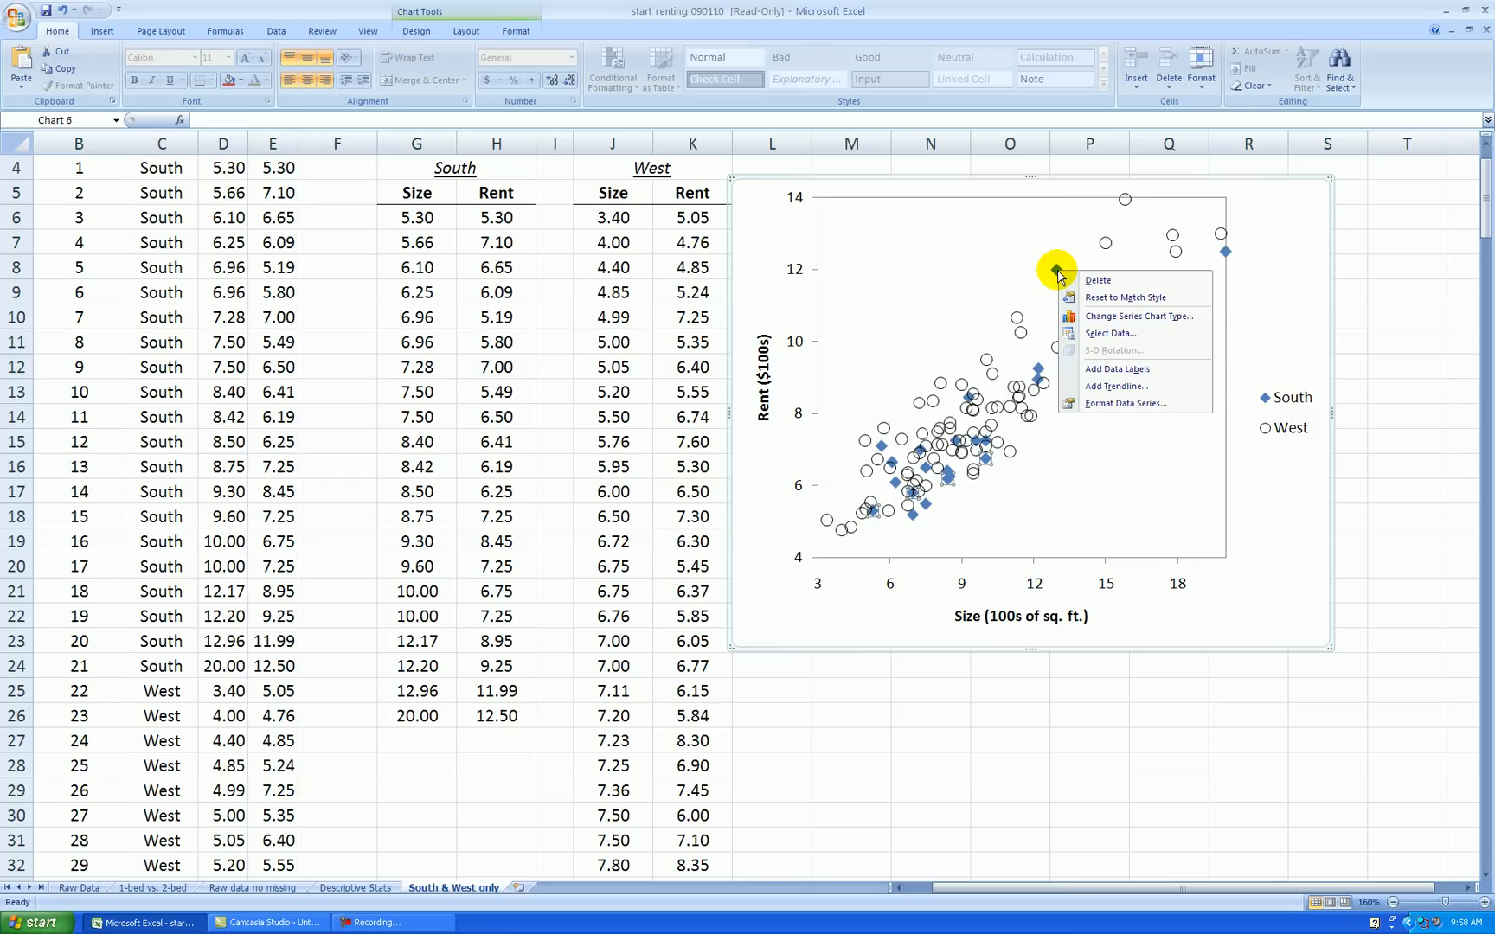
left_click(1120, 403)
left_click(655, 303)
left_click(700, 353)
left_click(754, 371)
left_click(739, 490)
Fill the South series markers with a solid dark gray from the black theme shades
left_click(640, 320)
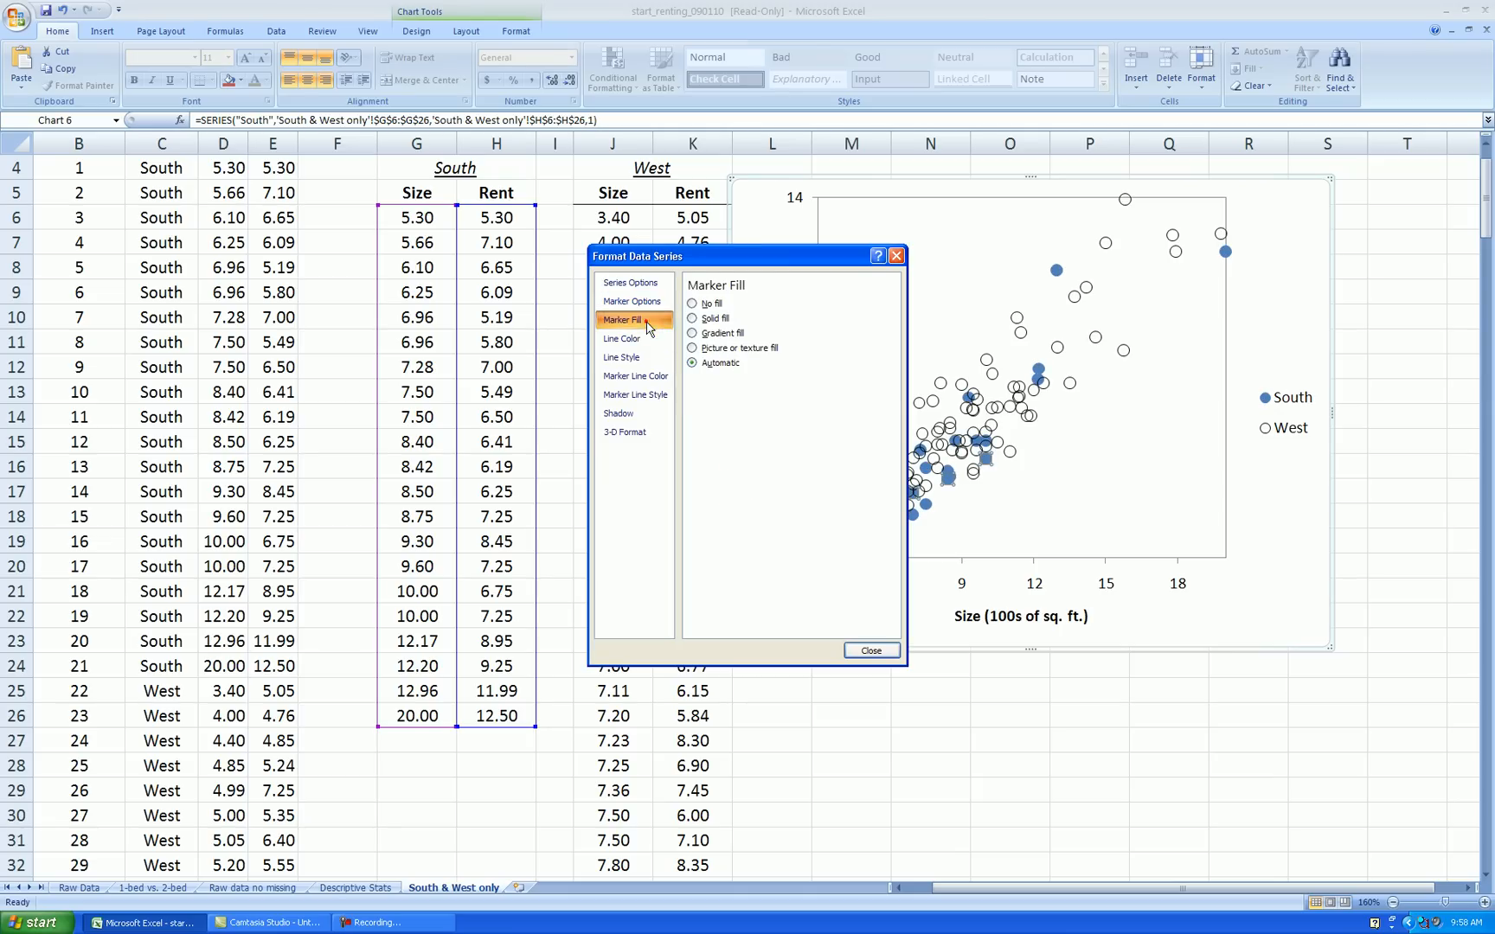
left_click(692, 318)
left_click(757, 384)
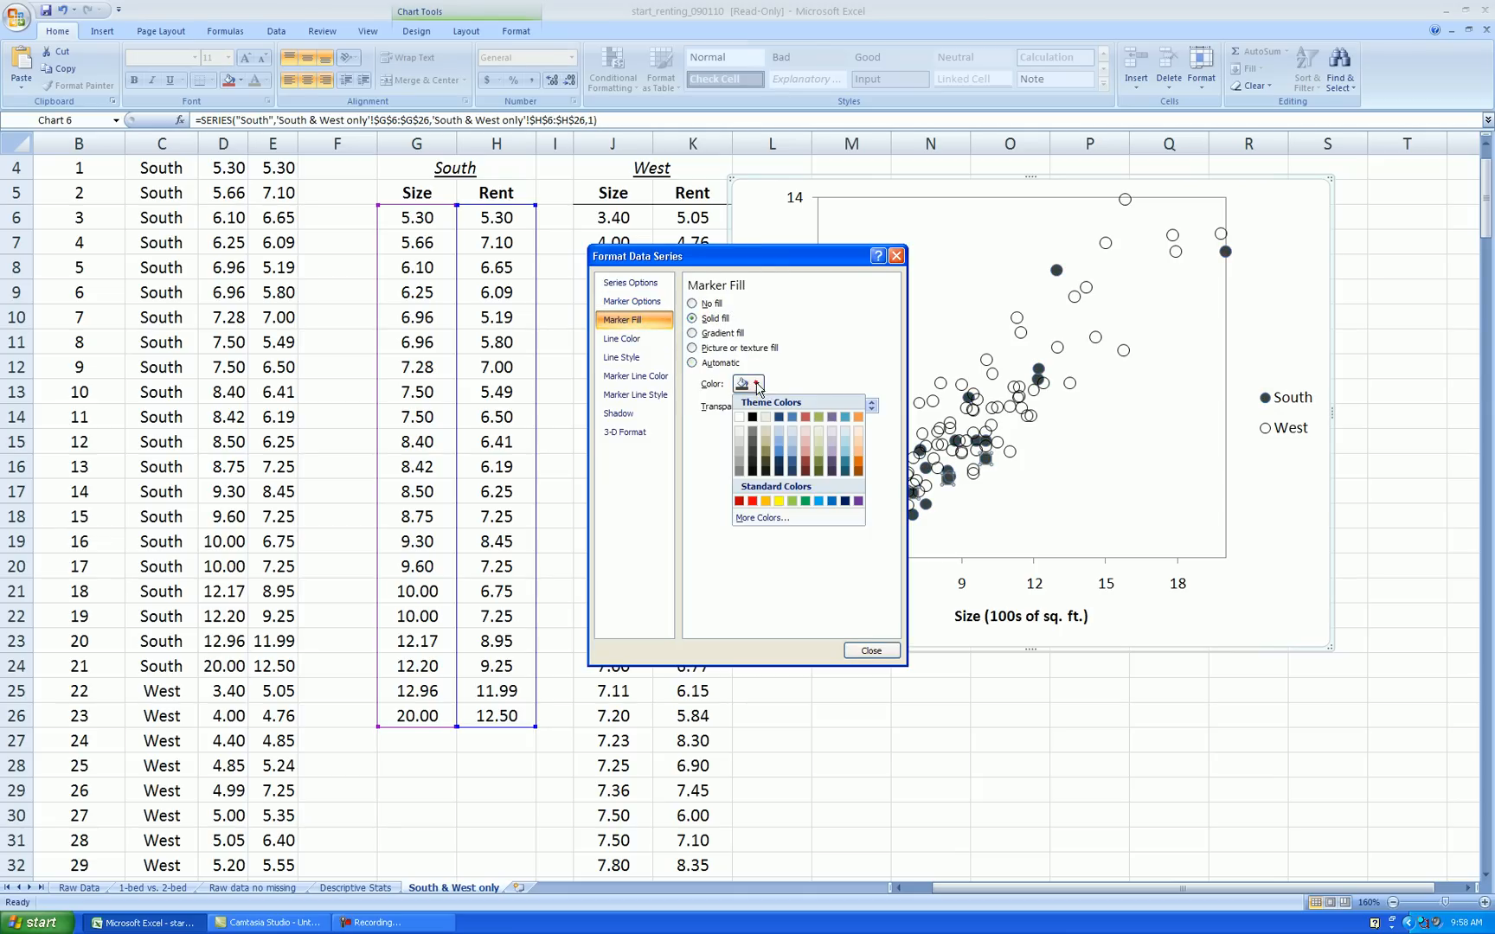
left_click(752, 459)
Give the South series markers a solid black outline and close the series formatting
left_click(636, 375)
left_click(717, 319)
left_click(750, 366)
left_click(752, 400)
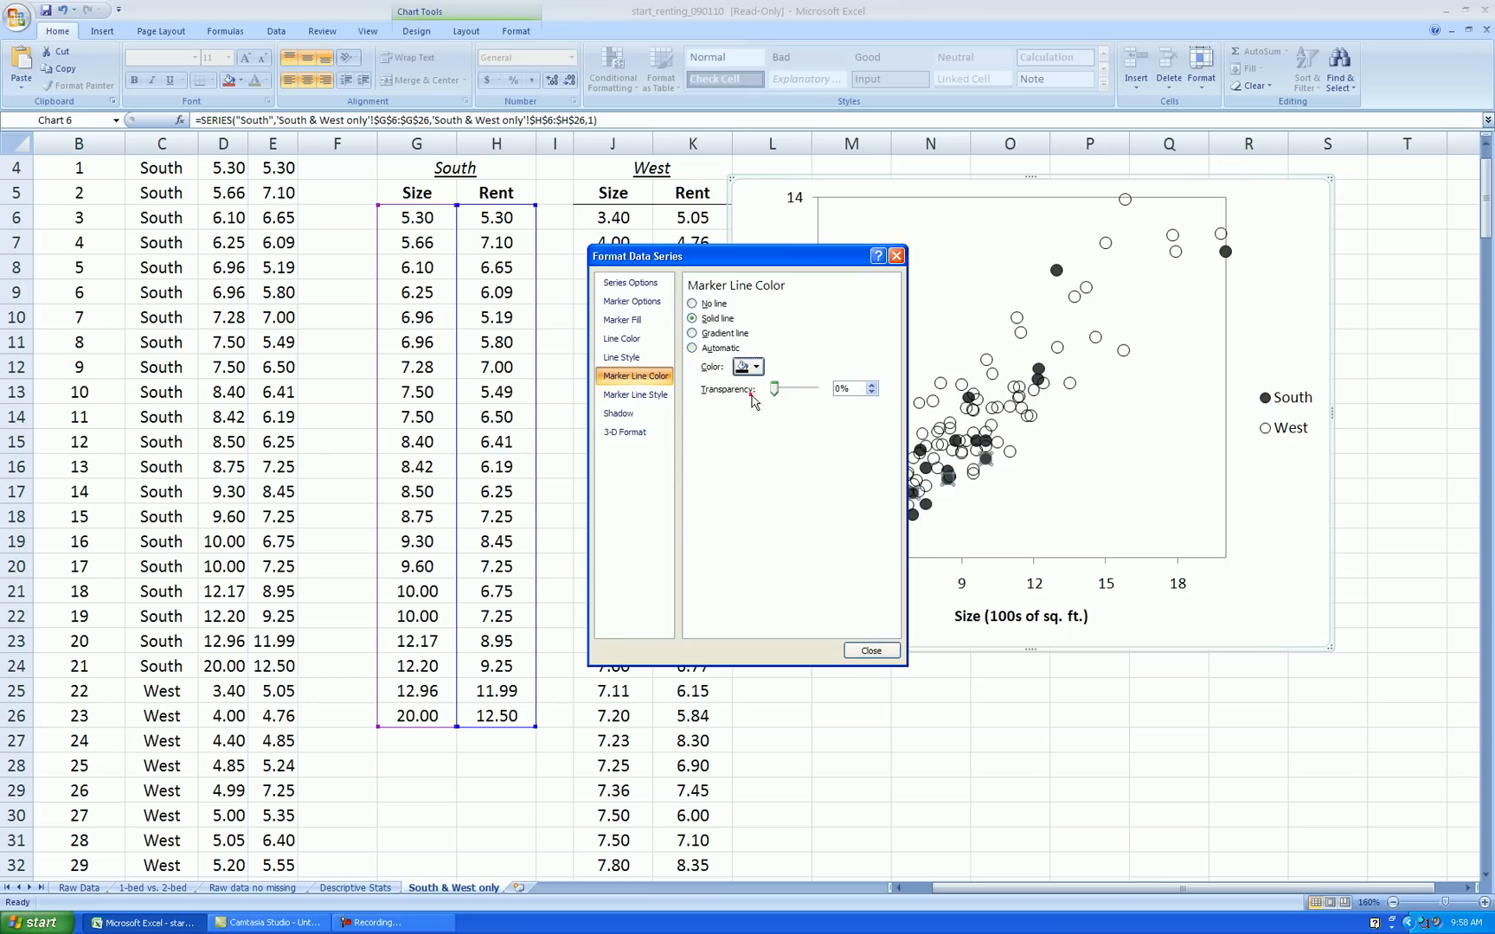
left_click(871, 650)
left_click(1373, 299)
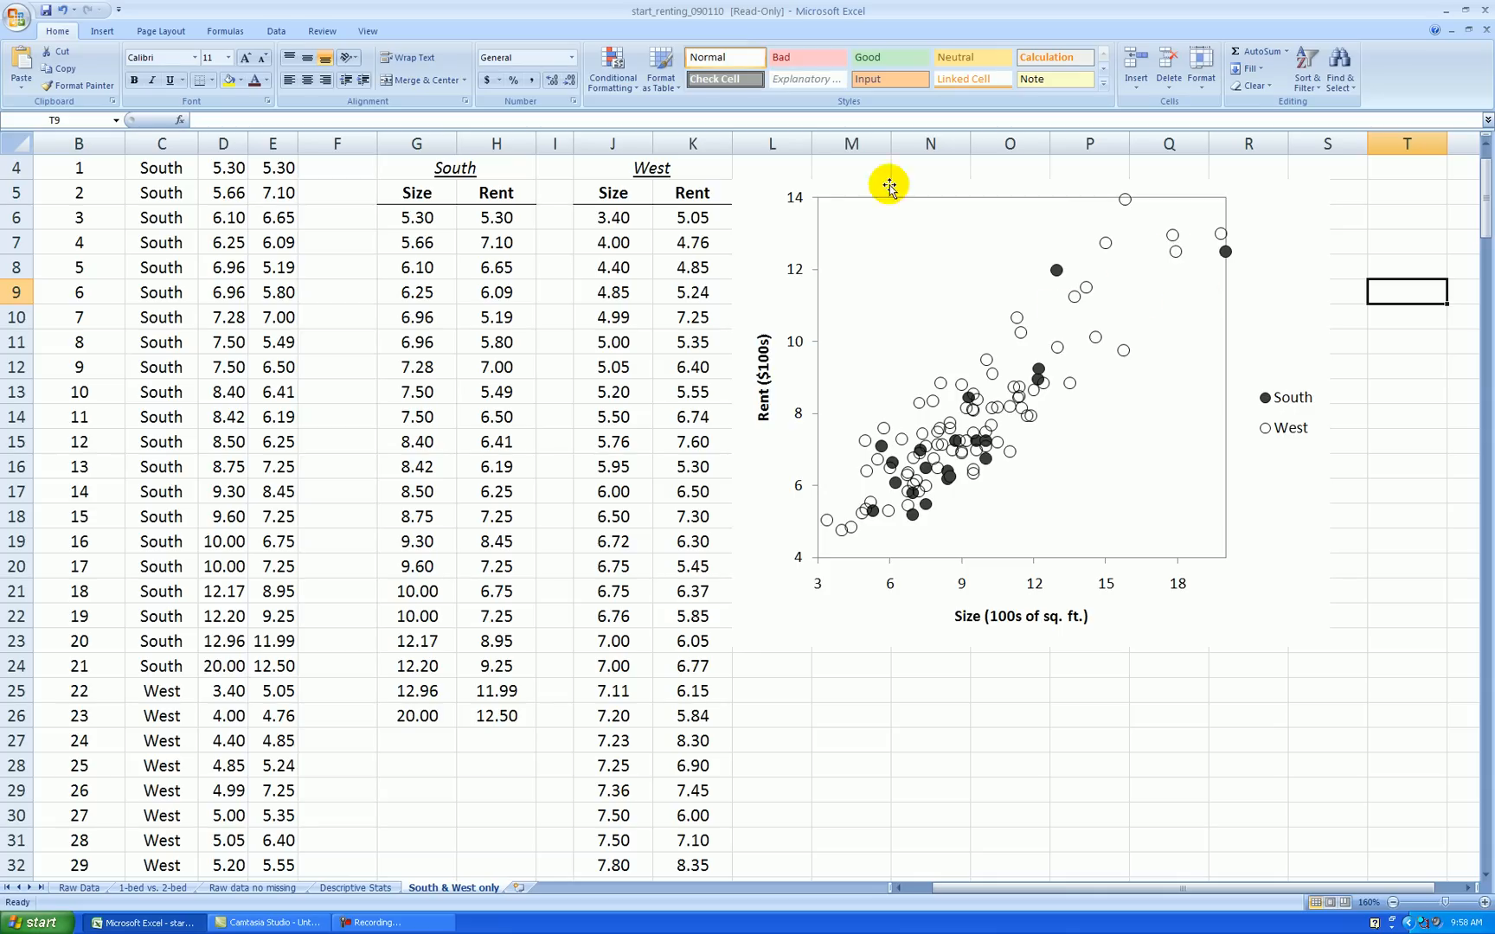
left_click(1277, 230)
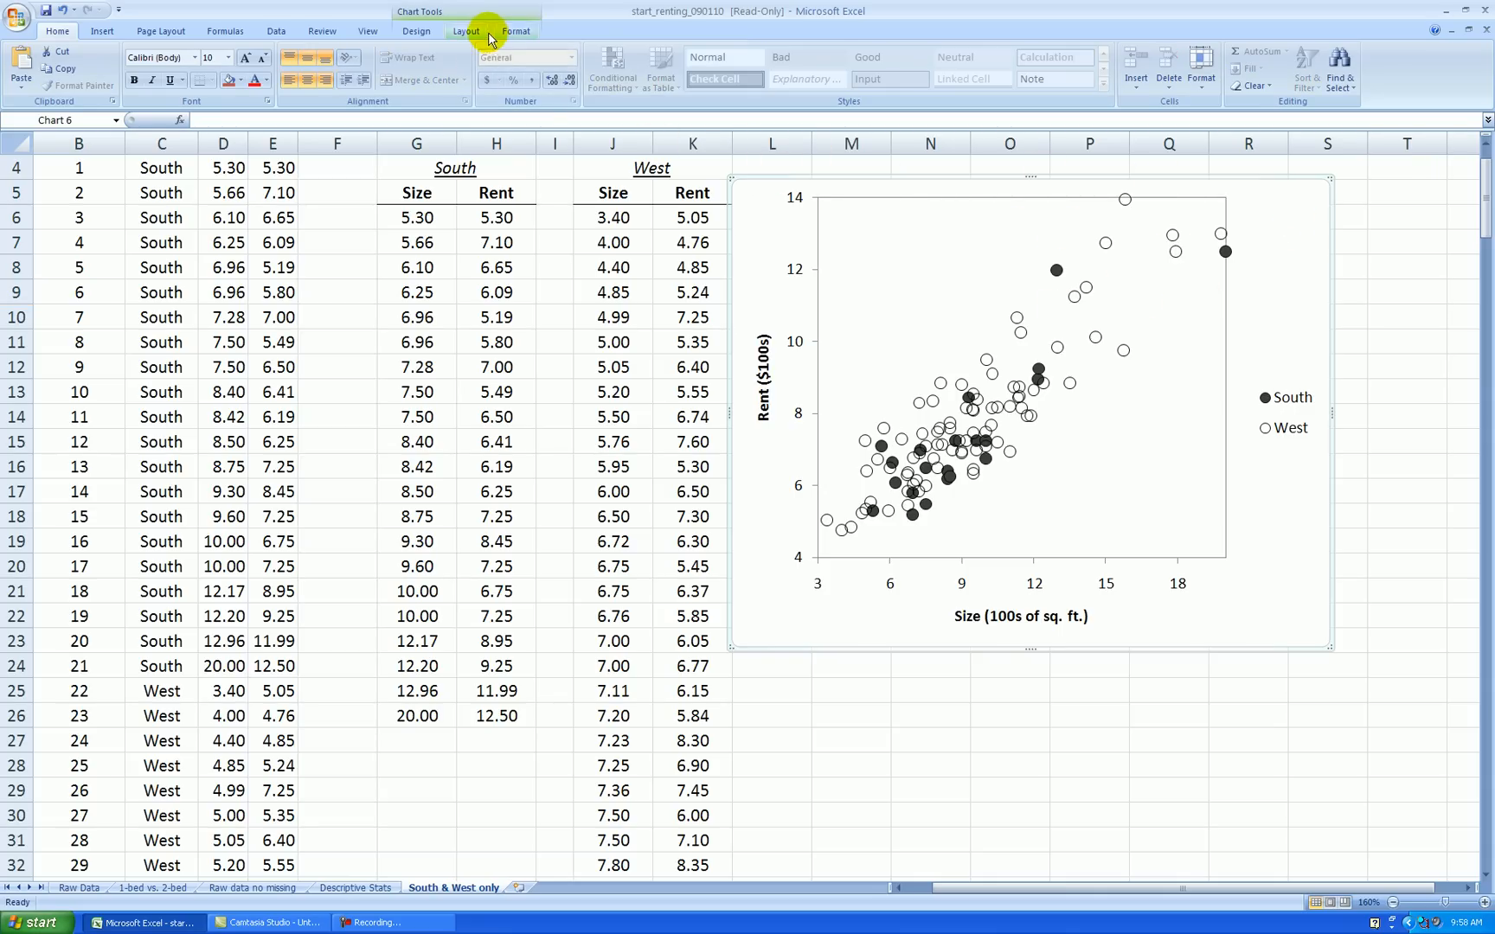
left_click(459, 32)
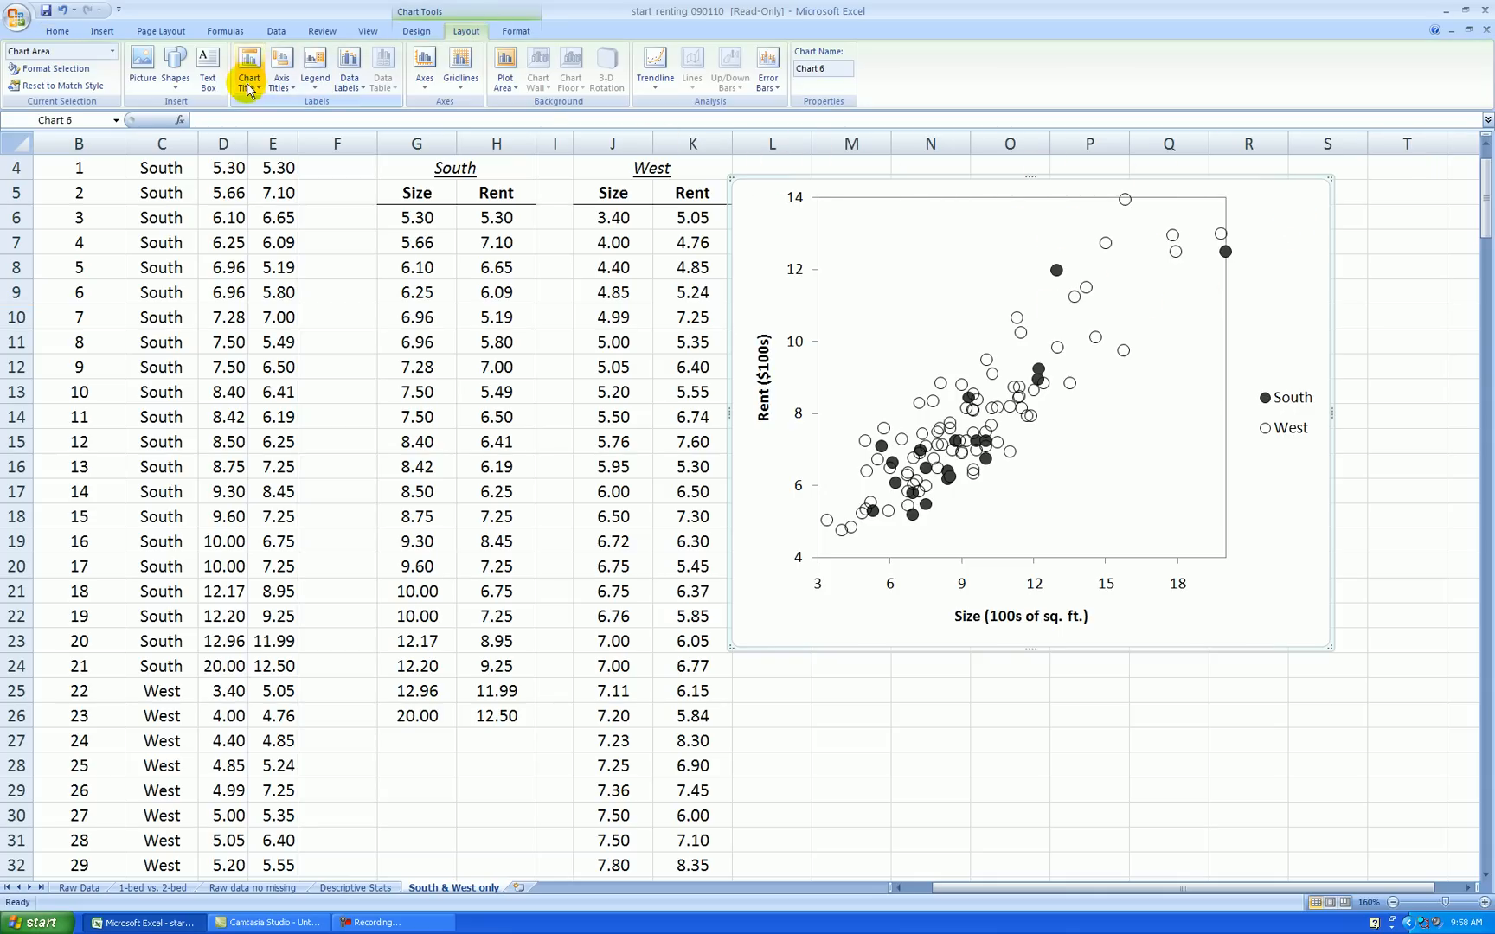
left_click(1384, 289)
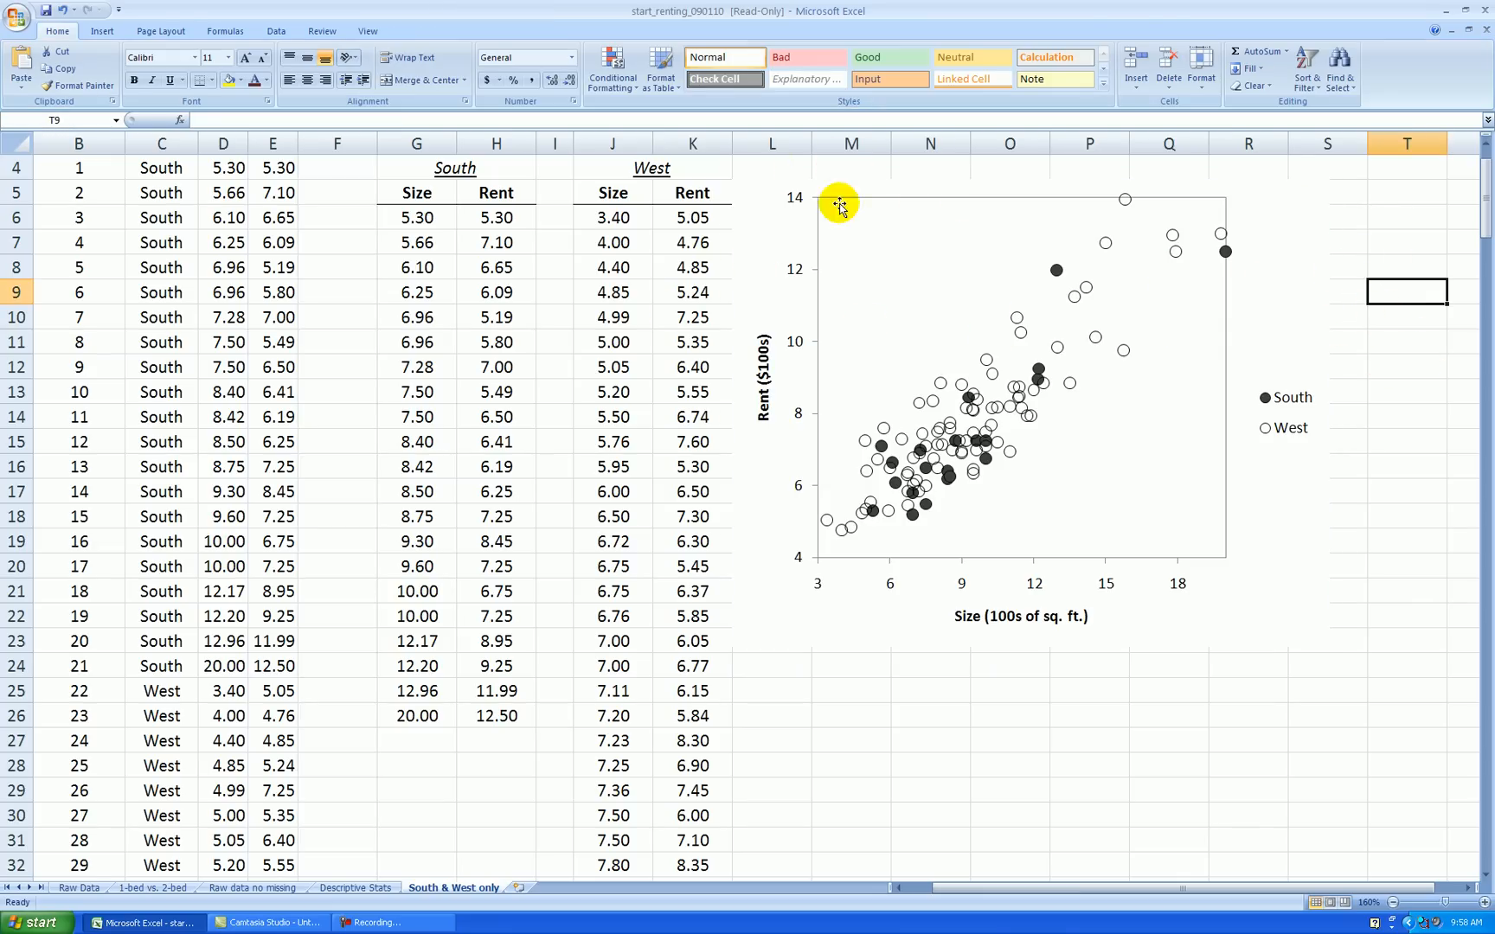
left_click(1425, 267)
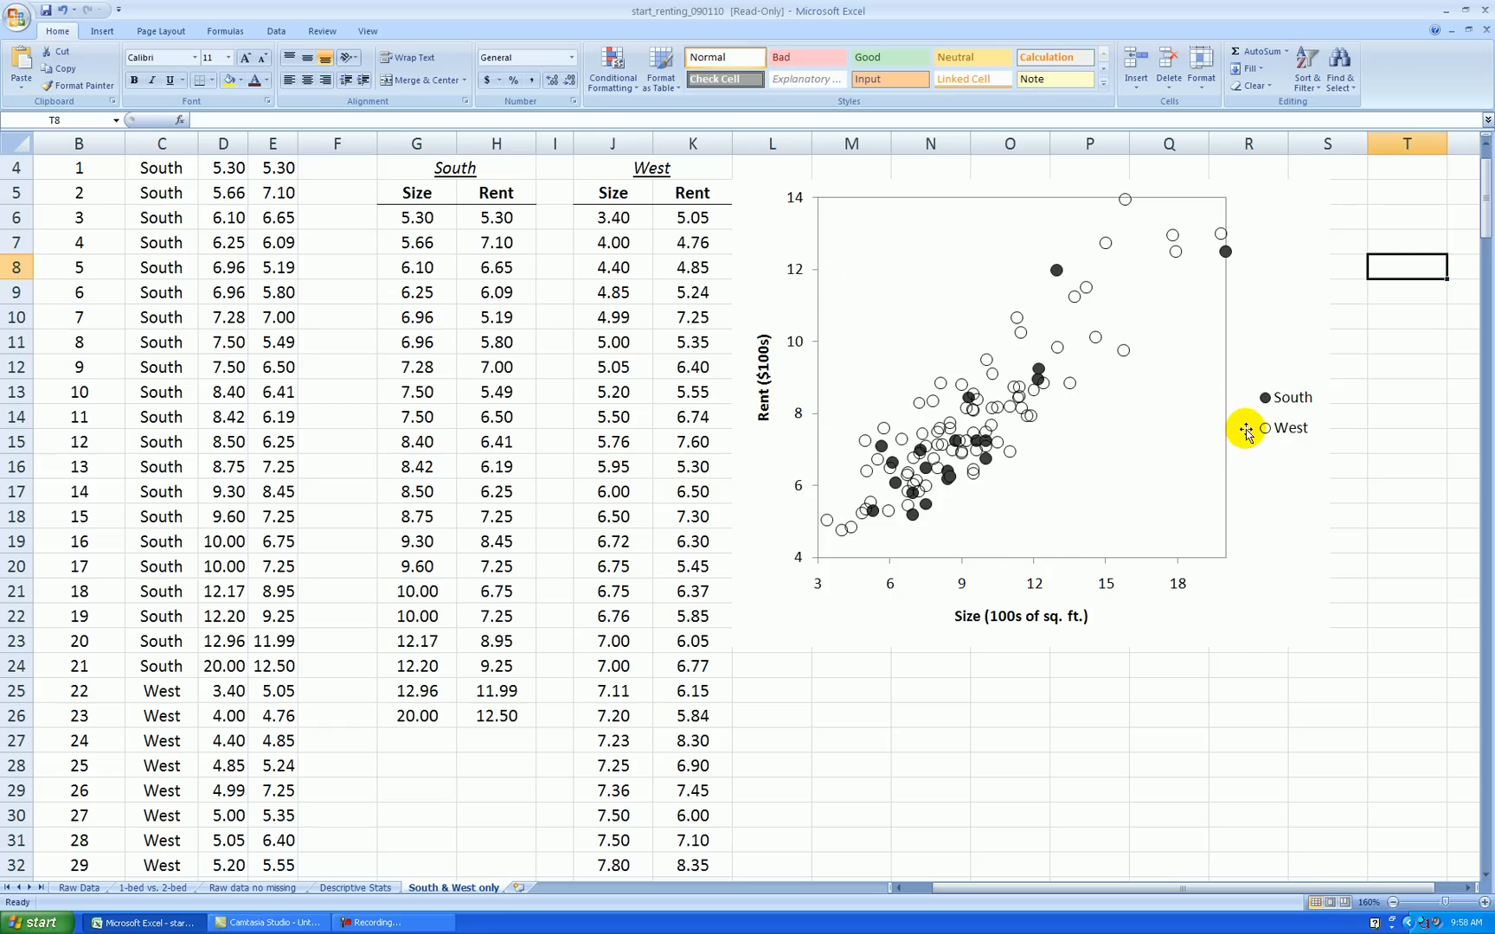
left_click(1372, 318)
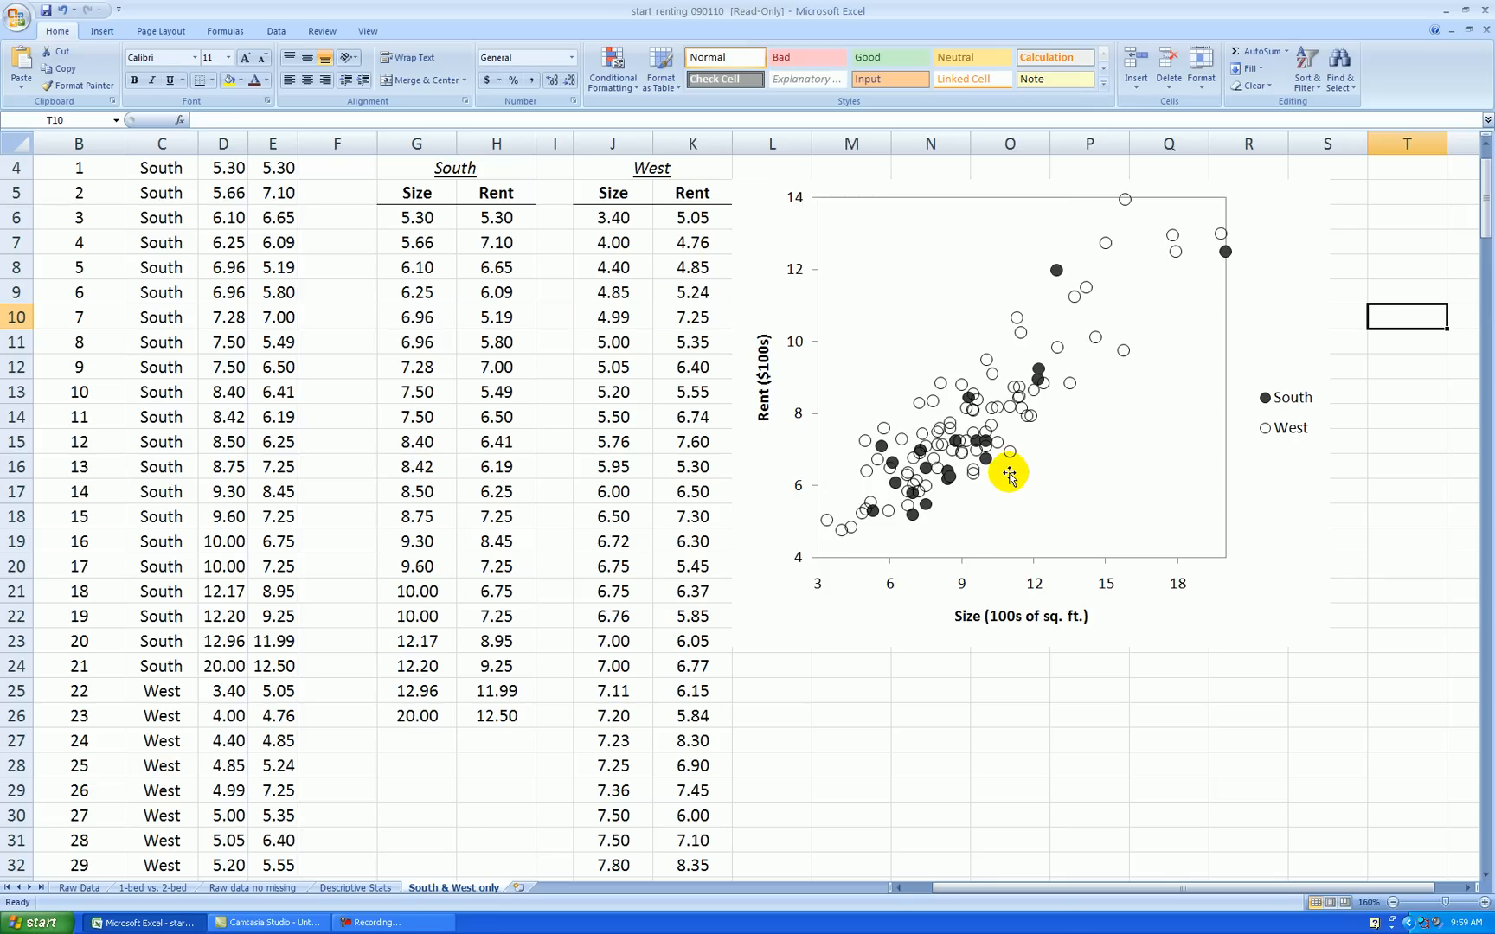
left_click(1379, 200)
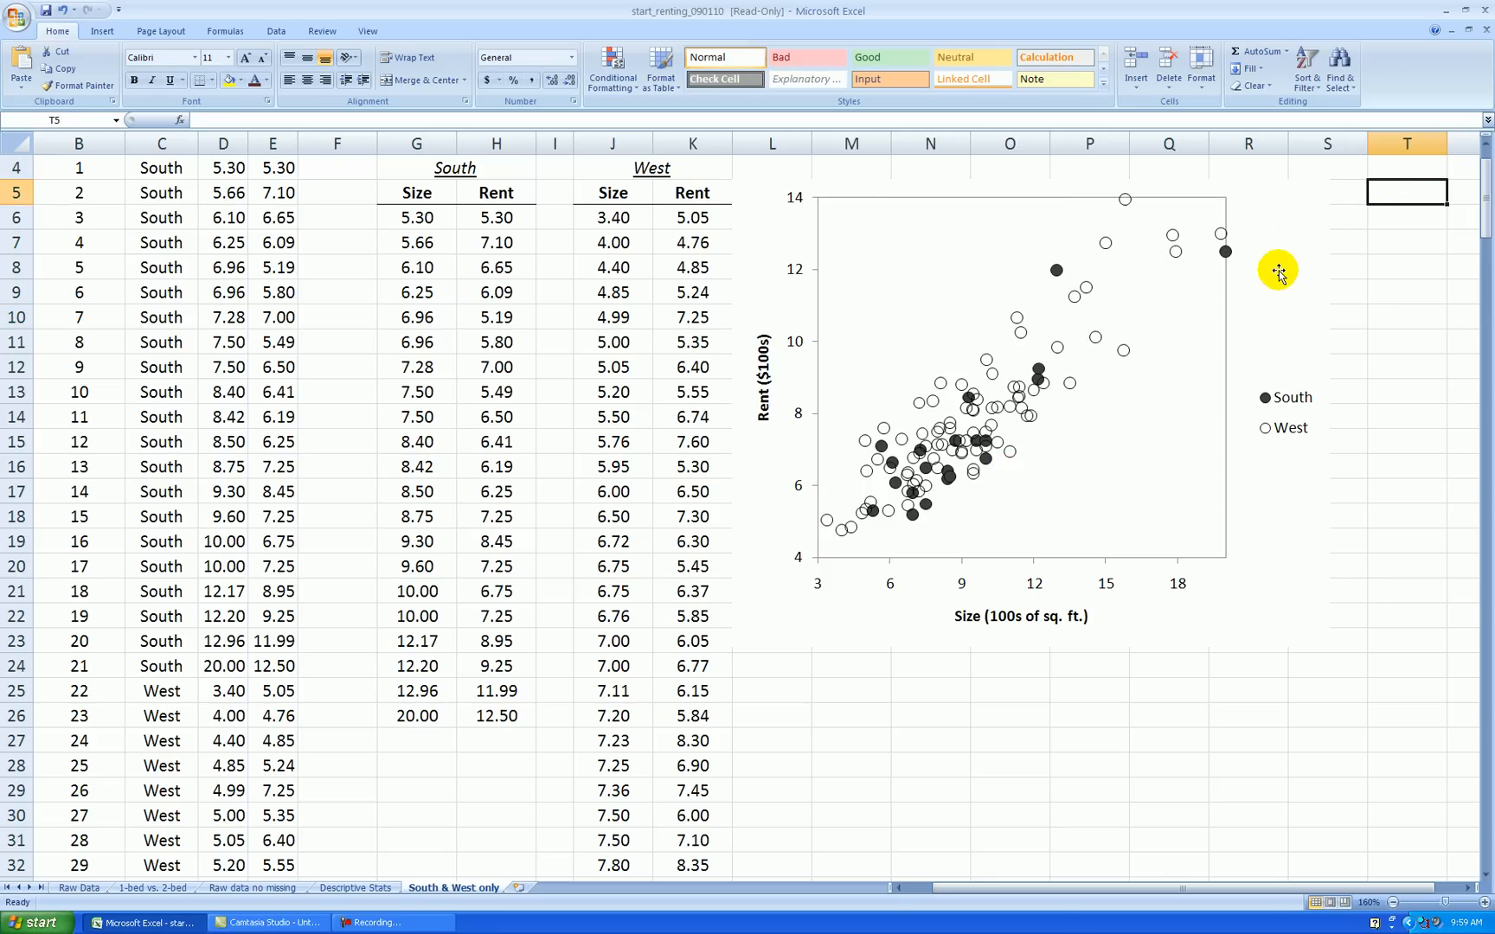